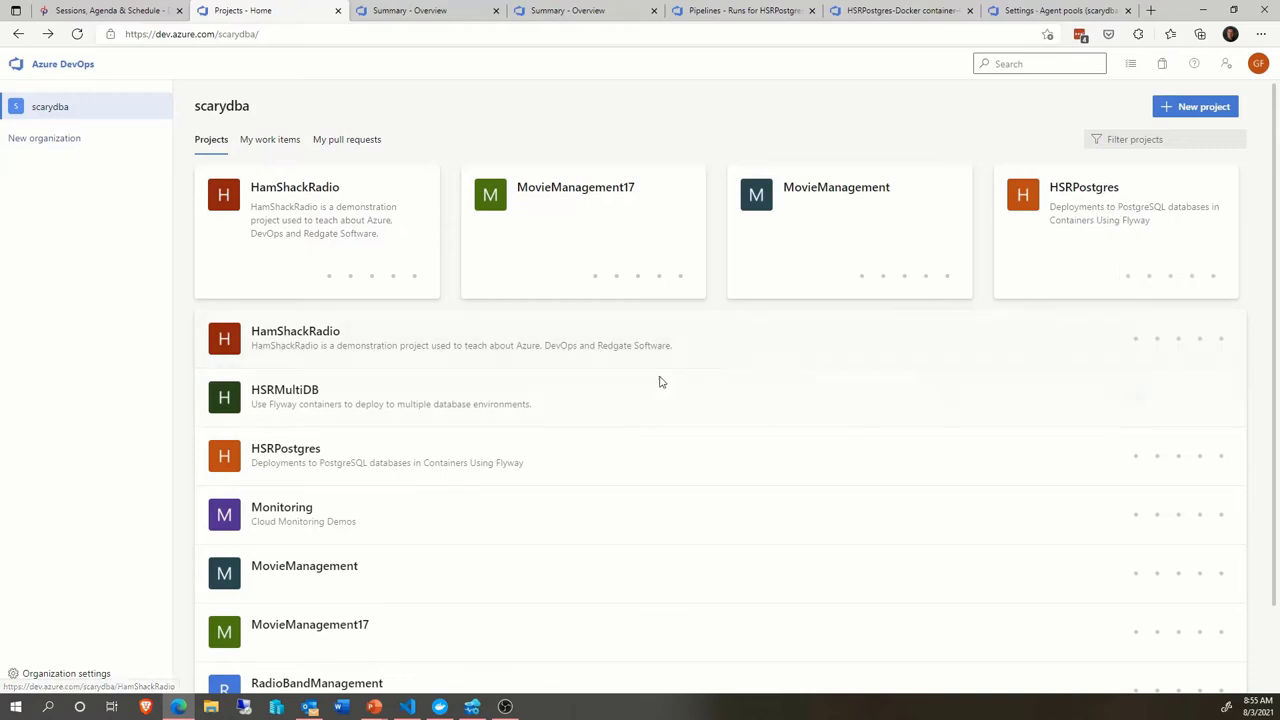
Open the HamShackRadio project and bring up the HamShackRadio-CI pipeline definition for editing
click(314, 197)
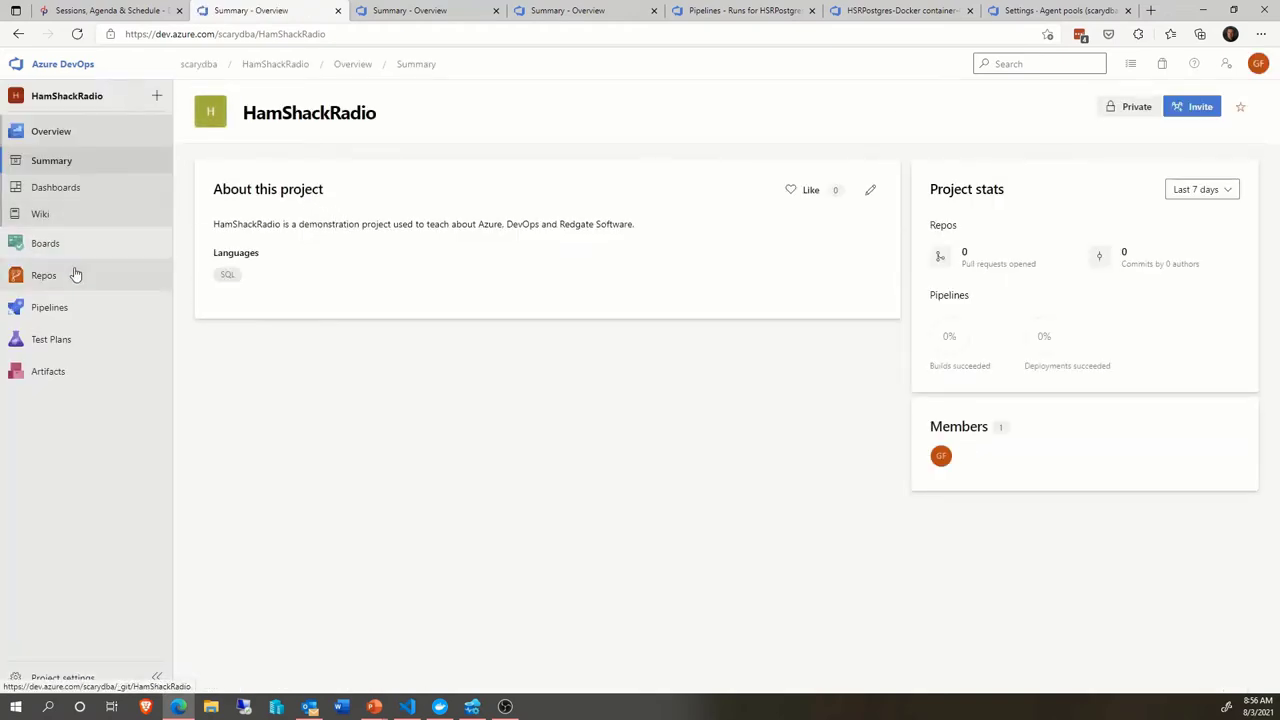
mouse_move(44, 311)
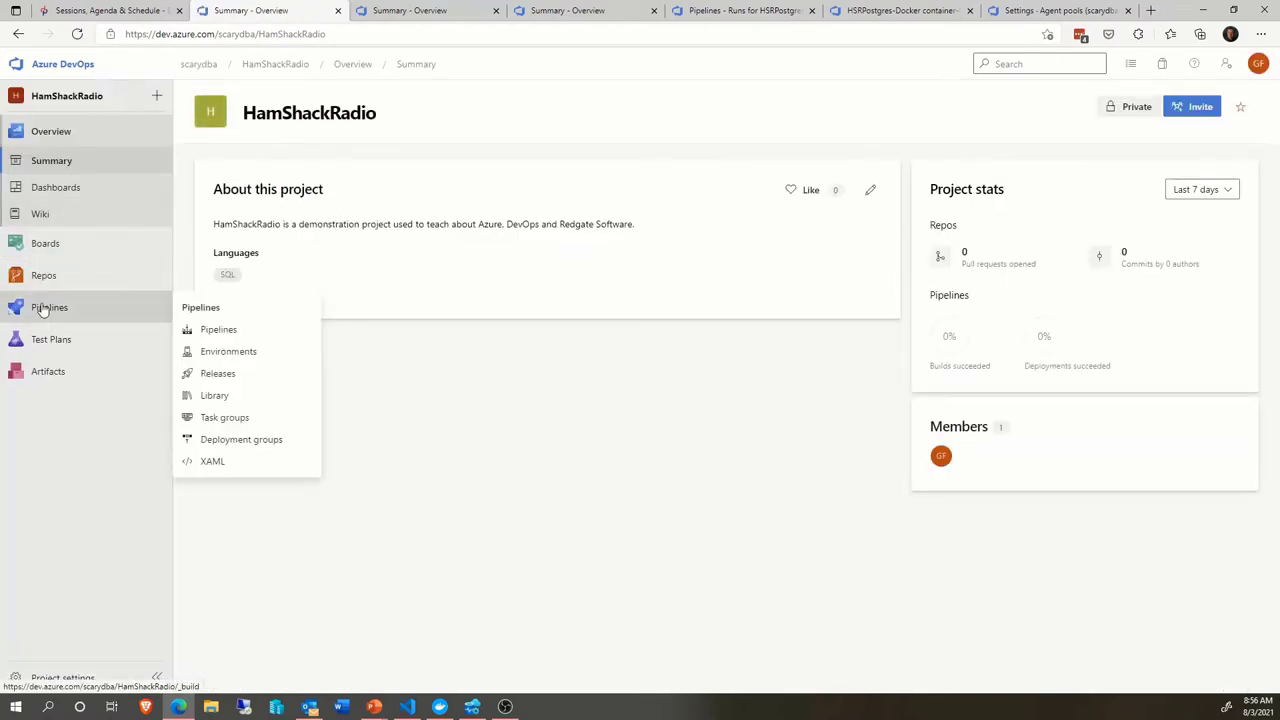
click(97, 317)
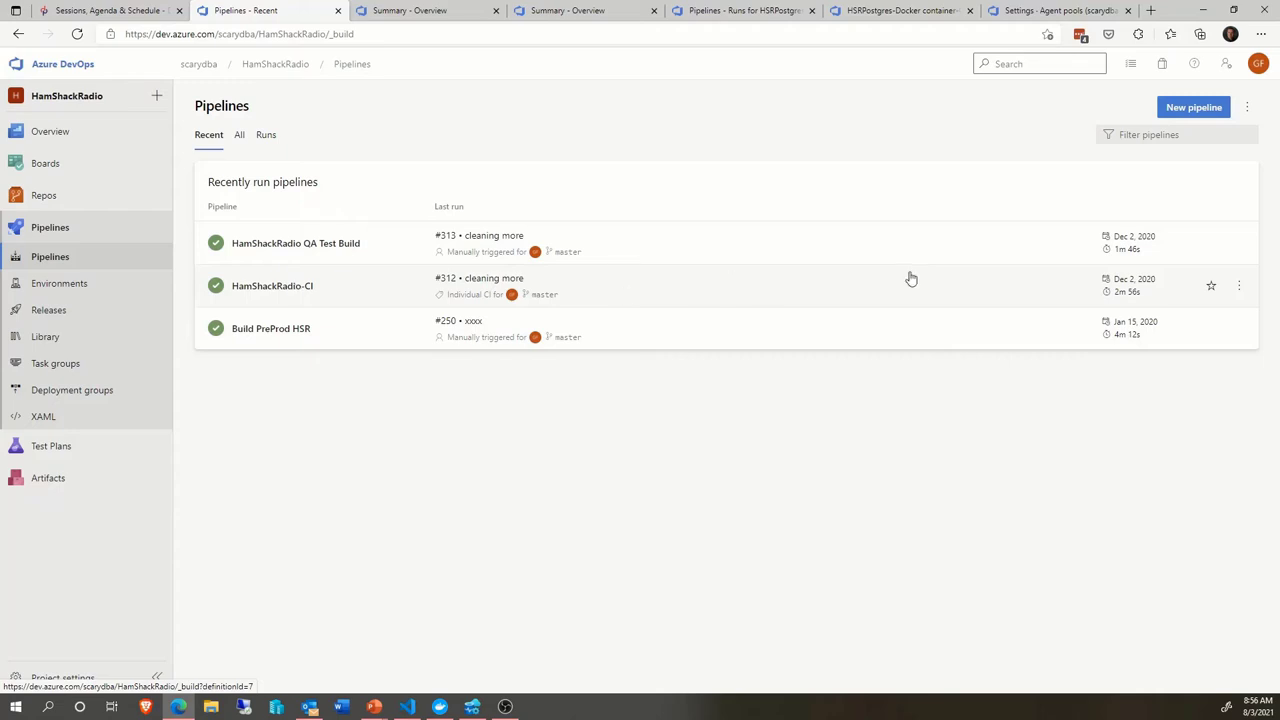
click(1239, 286)
click(1160, 314)
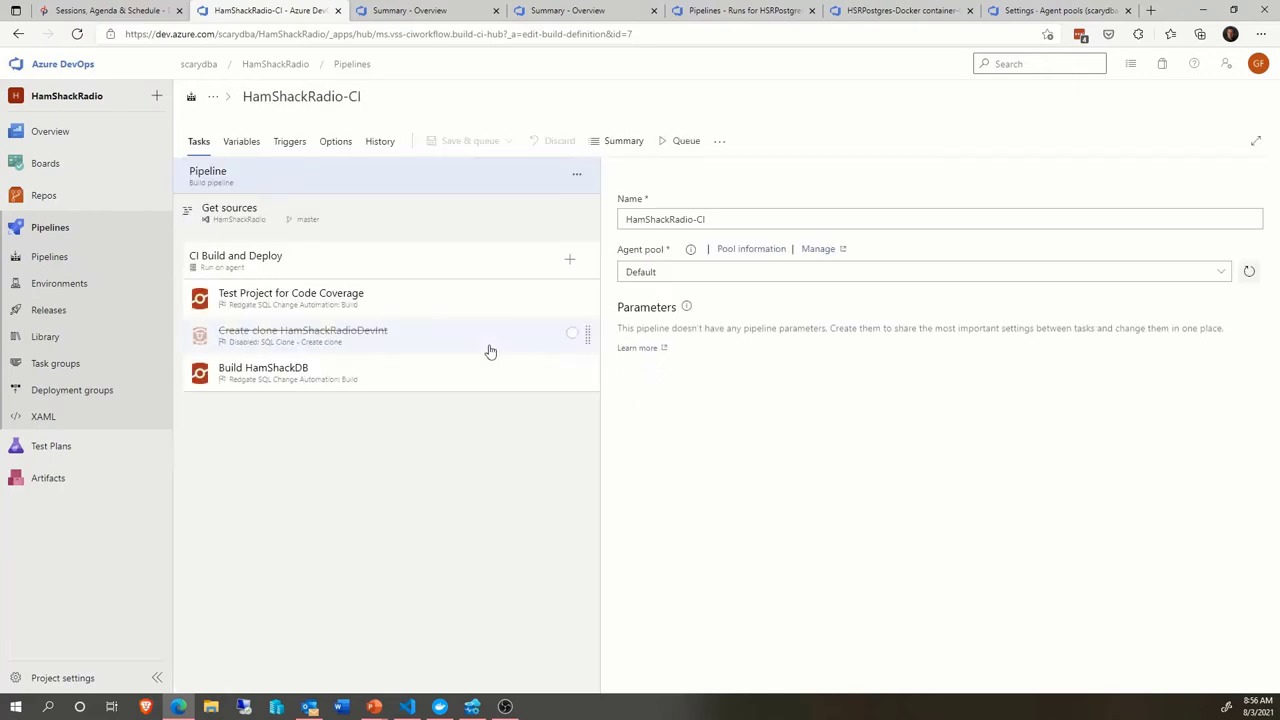
Examine the settings of the Test Project for Code Coverage task in the HamShackRadio-CI pipeline
click(372, 301)
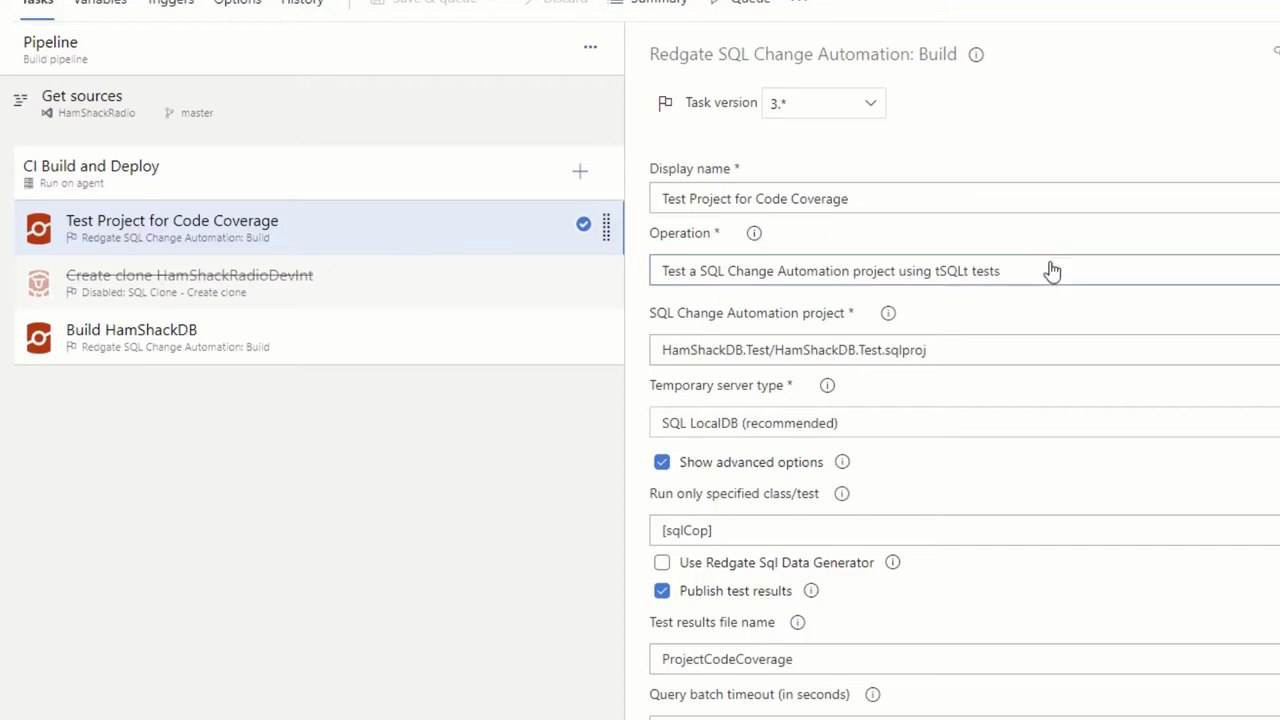
scroll(1101, 276, down, 1)
scroll(1101, 276, up, 1)
scroll(1101, 276, down, 2)
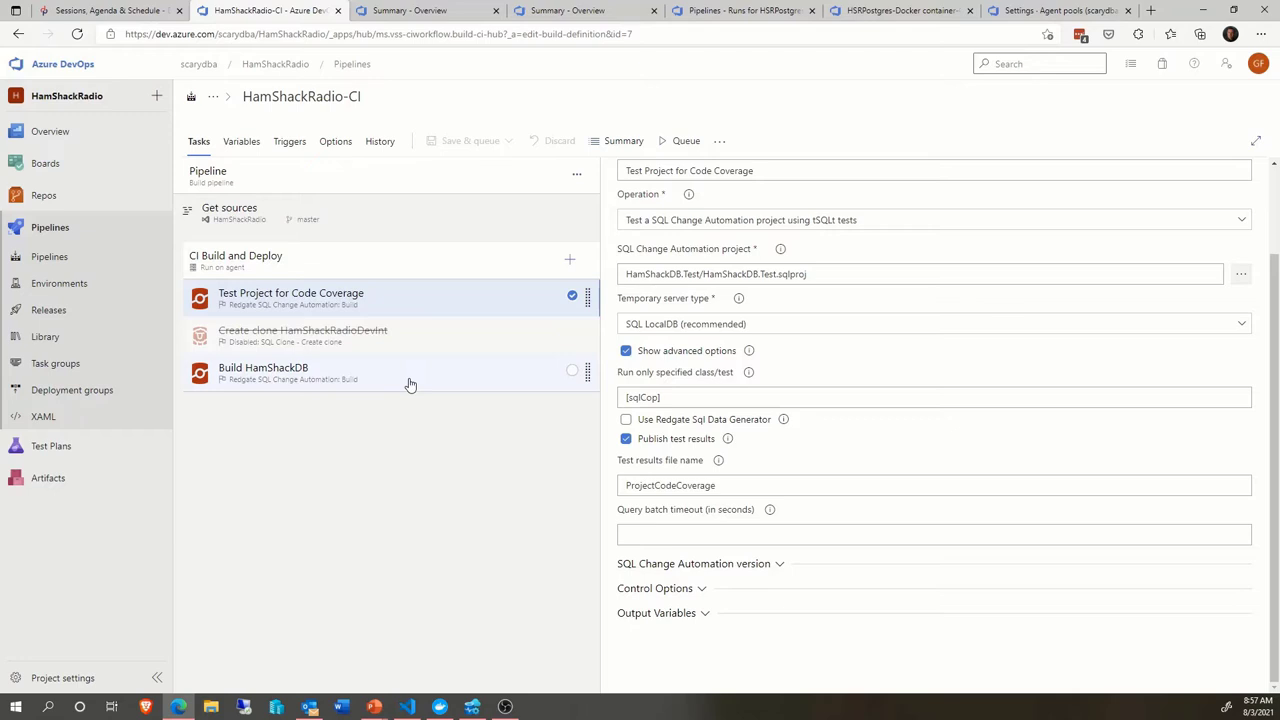
Return to the project's pipeline list and open the HamShackRadio QA Test Build definition for editing
click(17, 35)
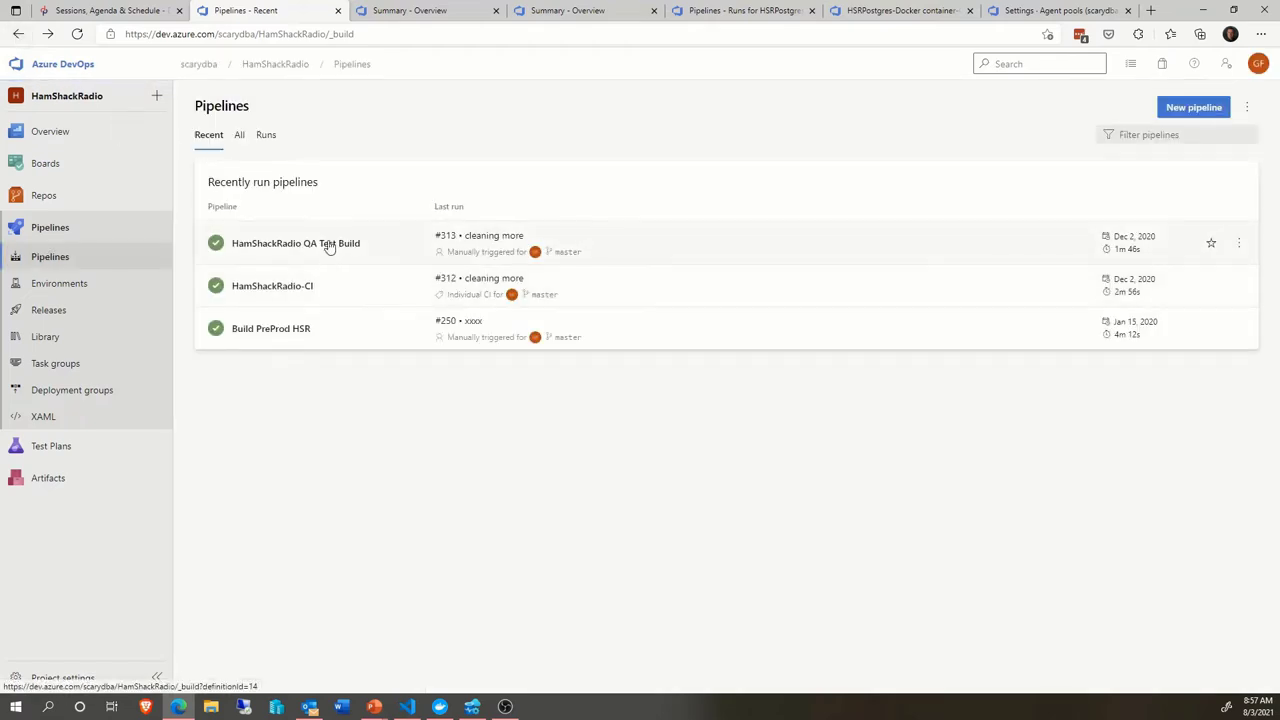
click(329, 246)
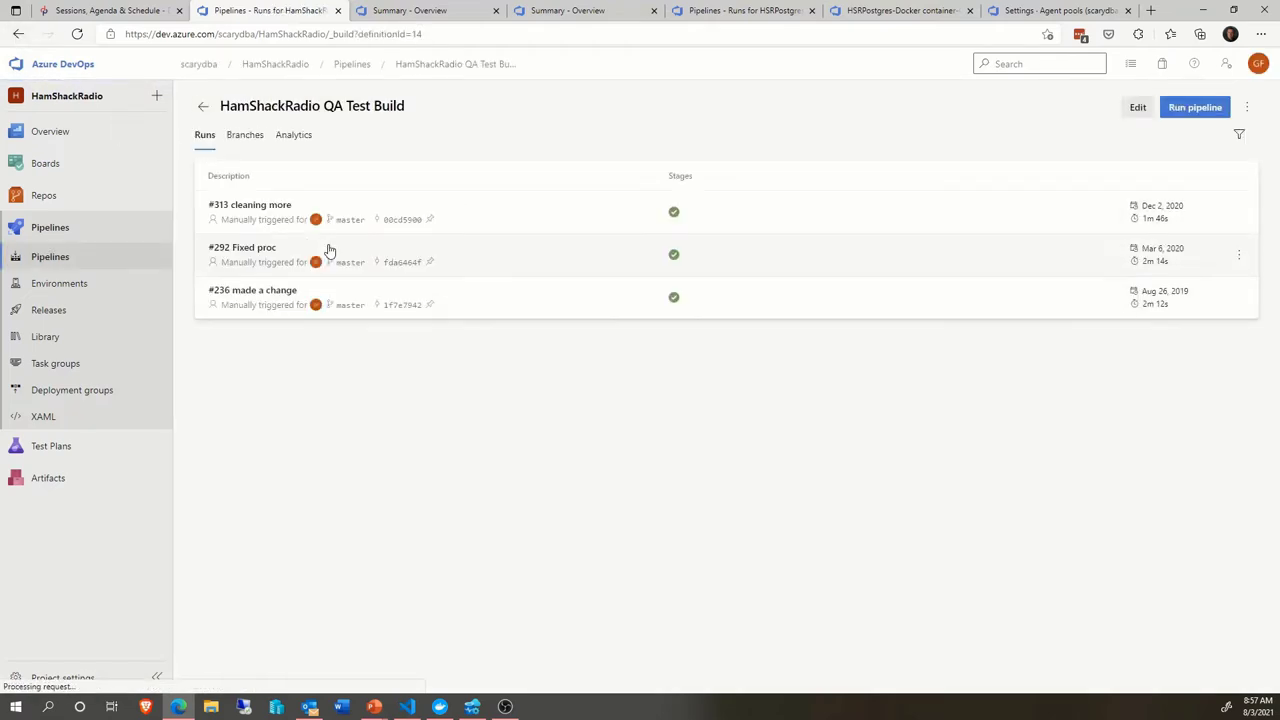
click(17, 34)
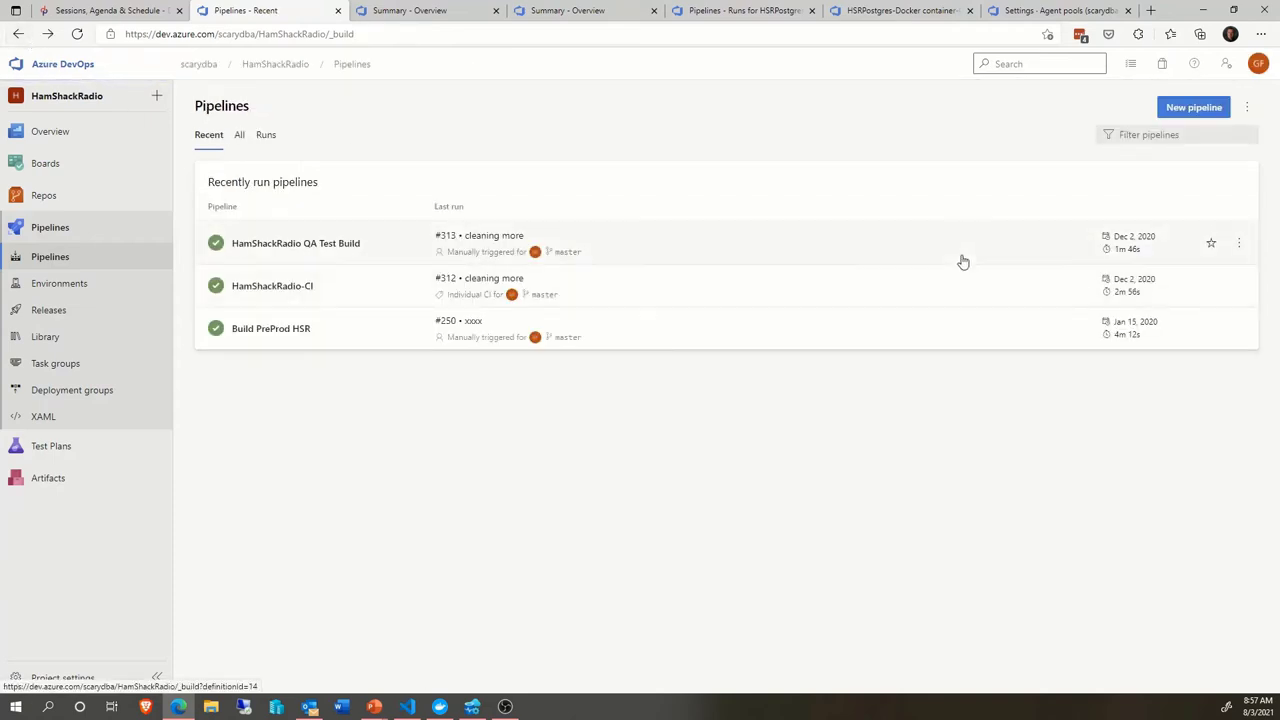
click(1240, 245)
click(1139, 271)
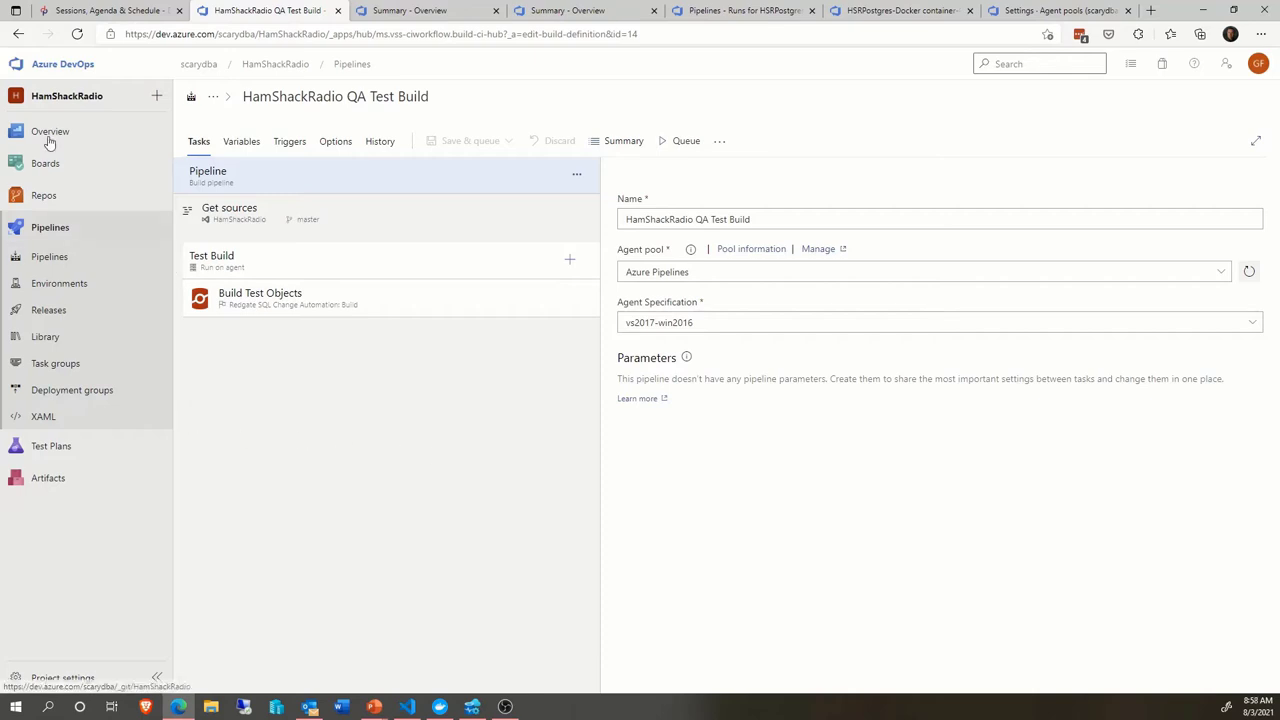
Go back to the pipeline list and open the Build PreProd HSR definition to view its tasks
click(18, 33)
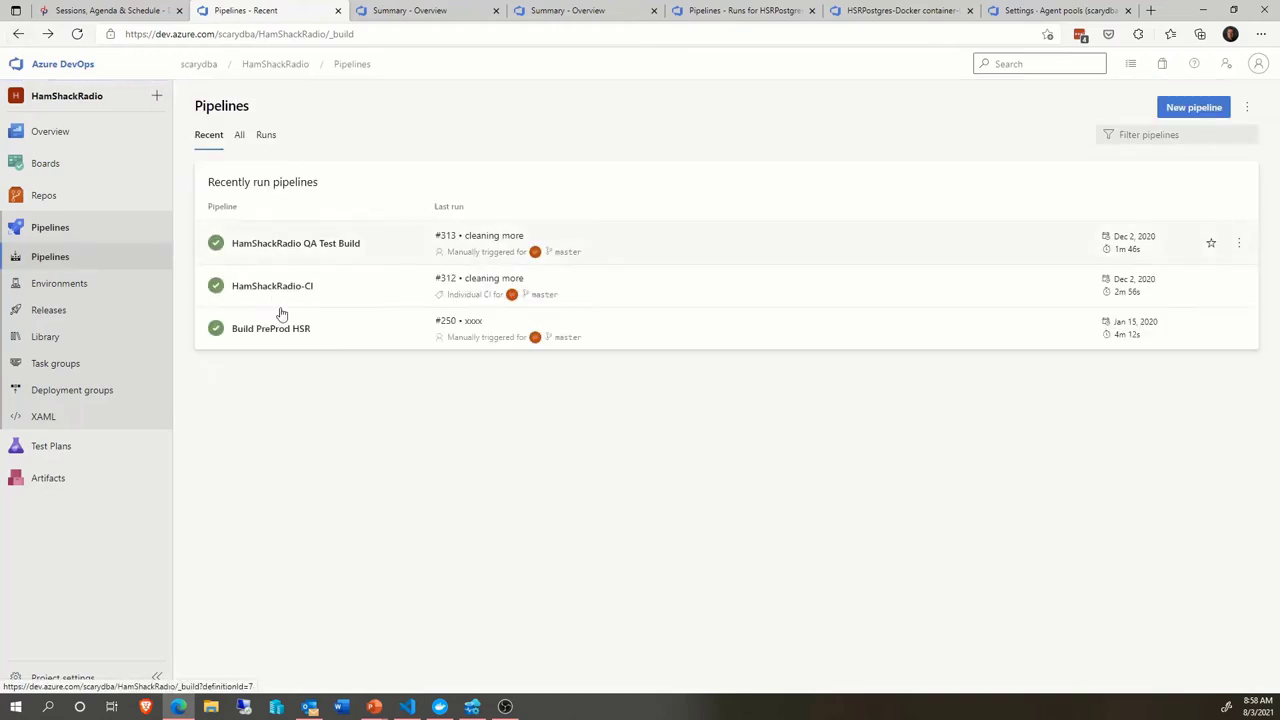
click(287, 331)
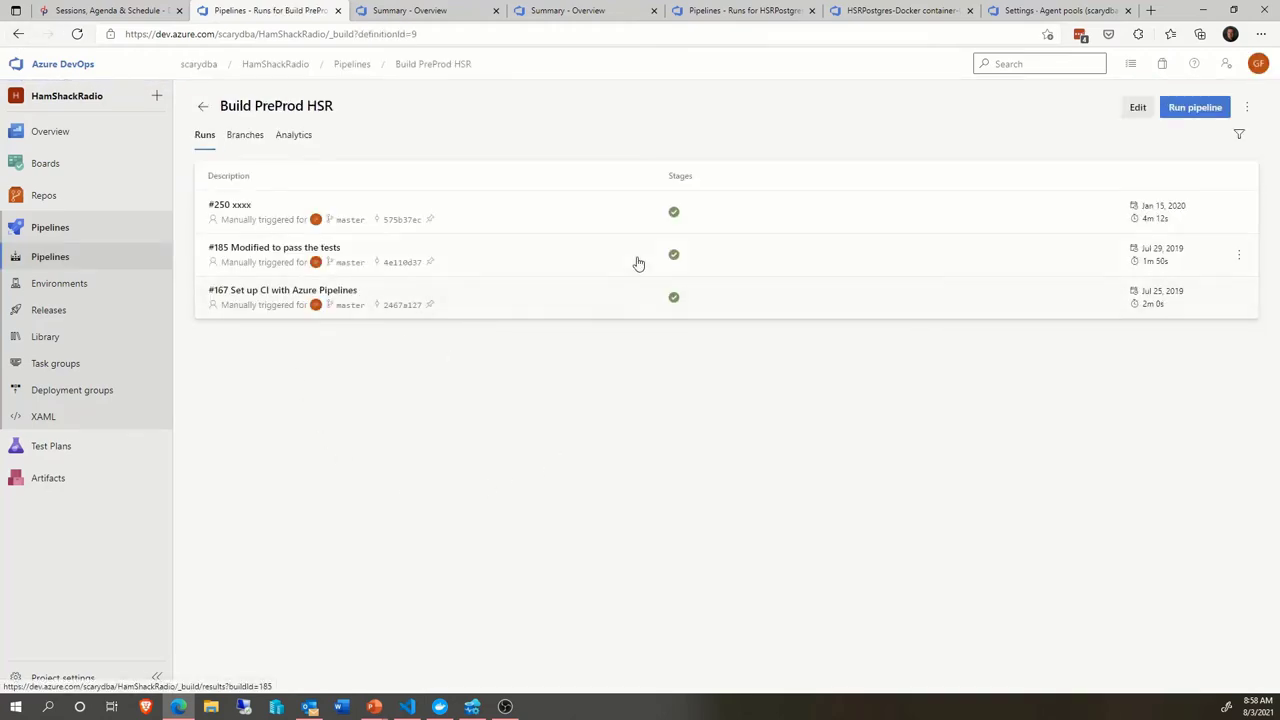
click(14, 36)
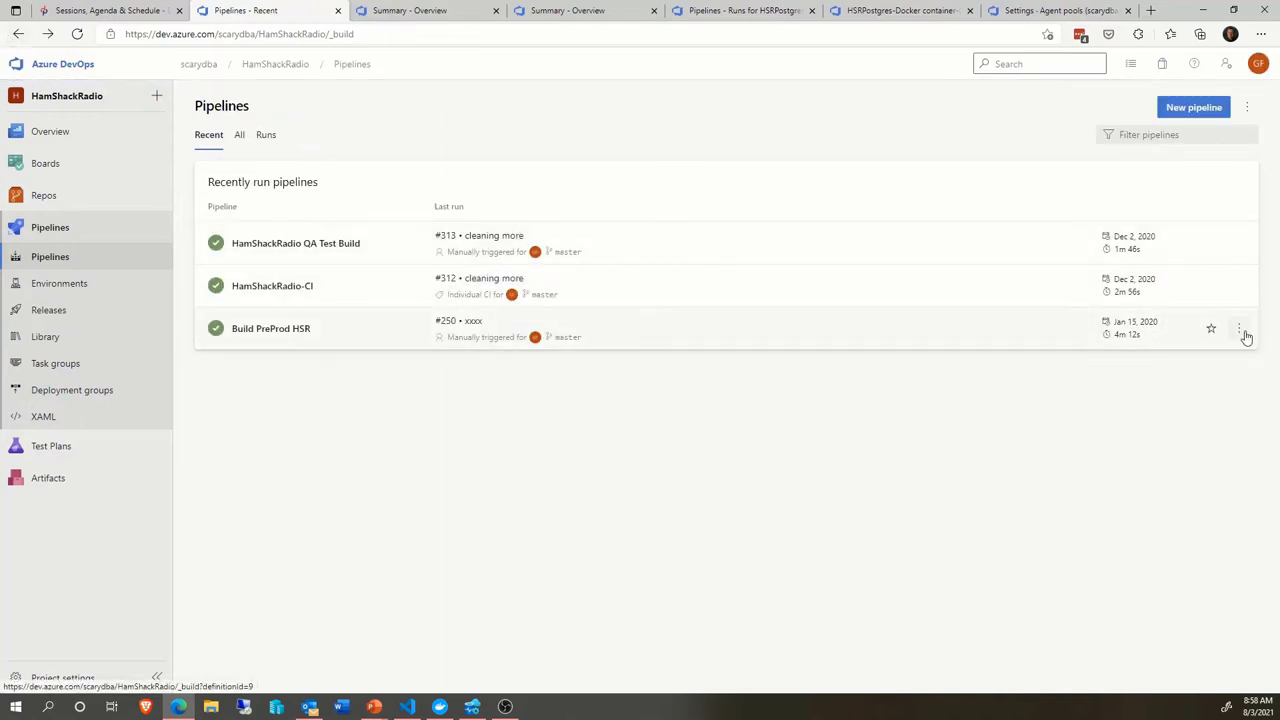
click(1240, 330)
click(1152, 364)
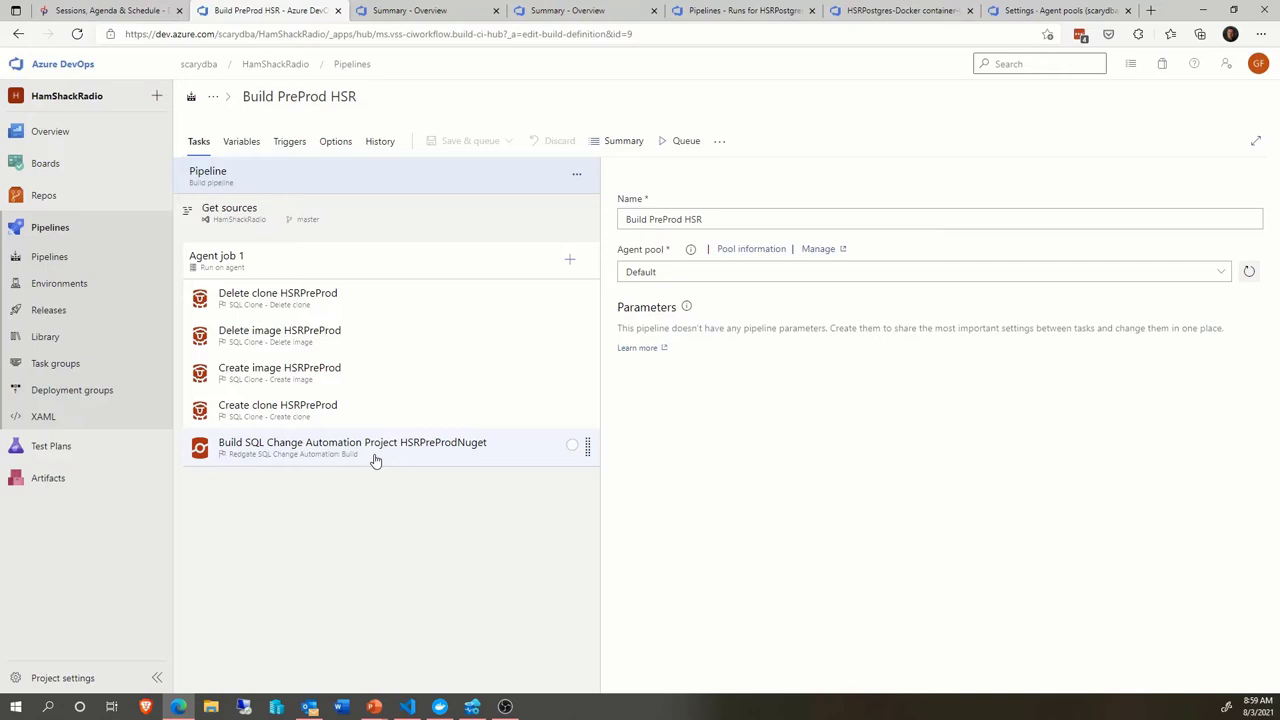
Close both HamShackRadio browser pages and bring up the HSRPostgres project summary
click(337, 11)
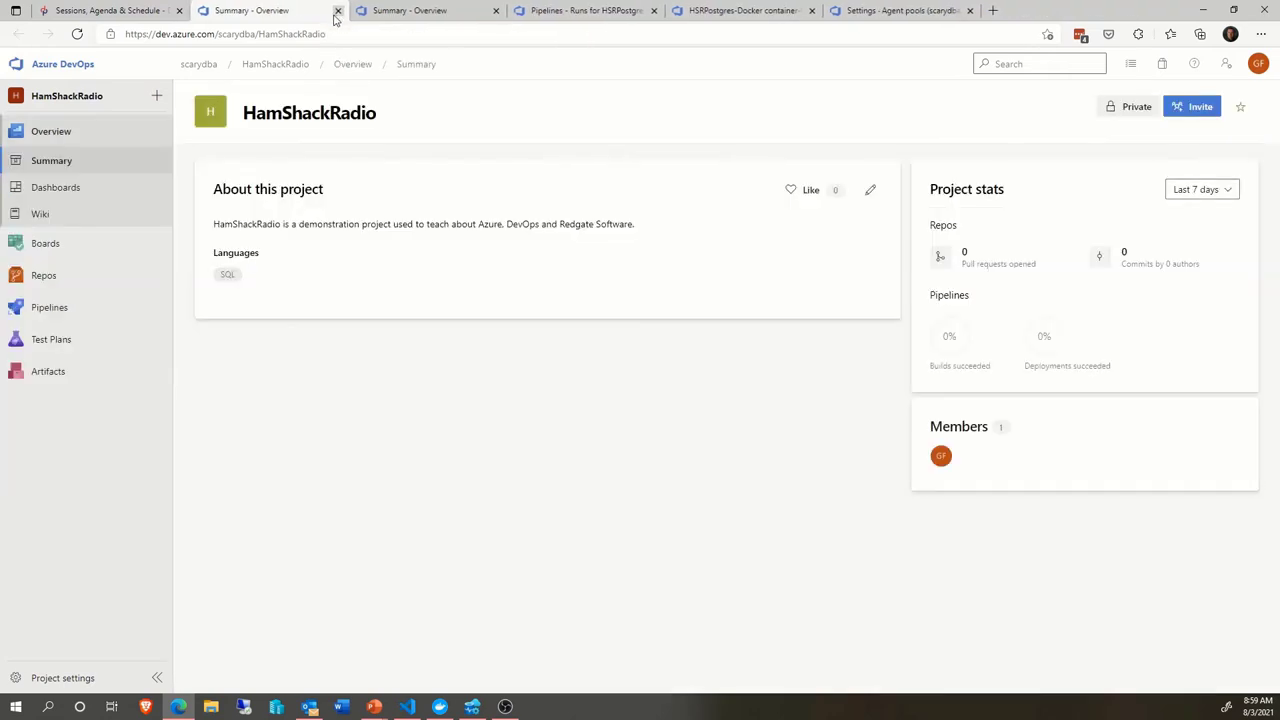
click(430, 14)
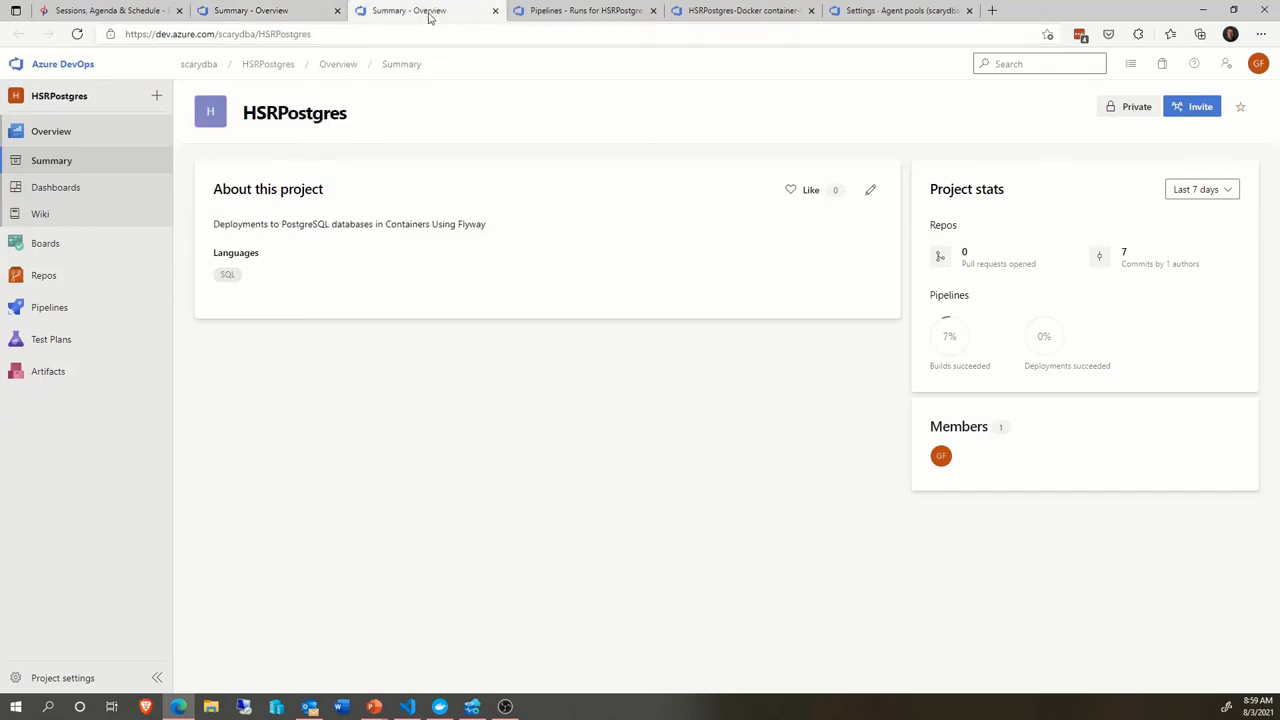
click(337, 10)
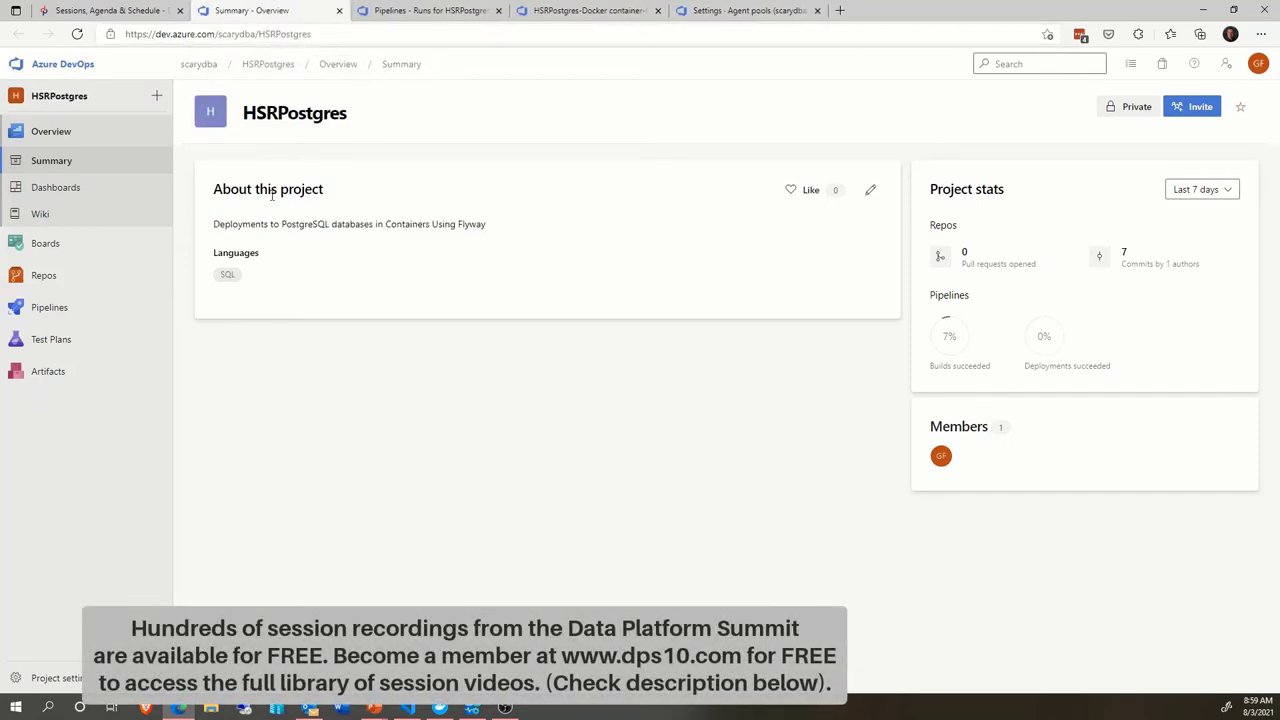
Examine the commit history and build statuses on the master branch of the HSRPostgres repository
click(86, 278)
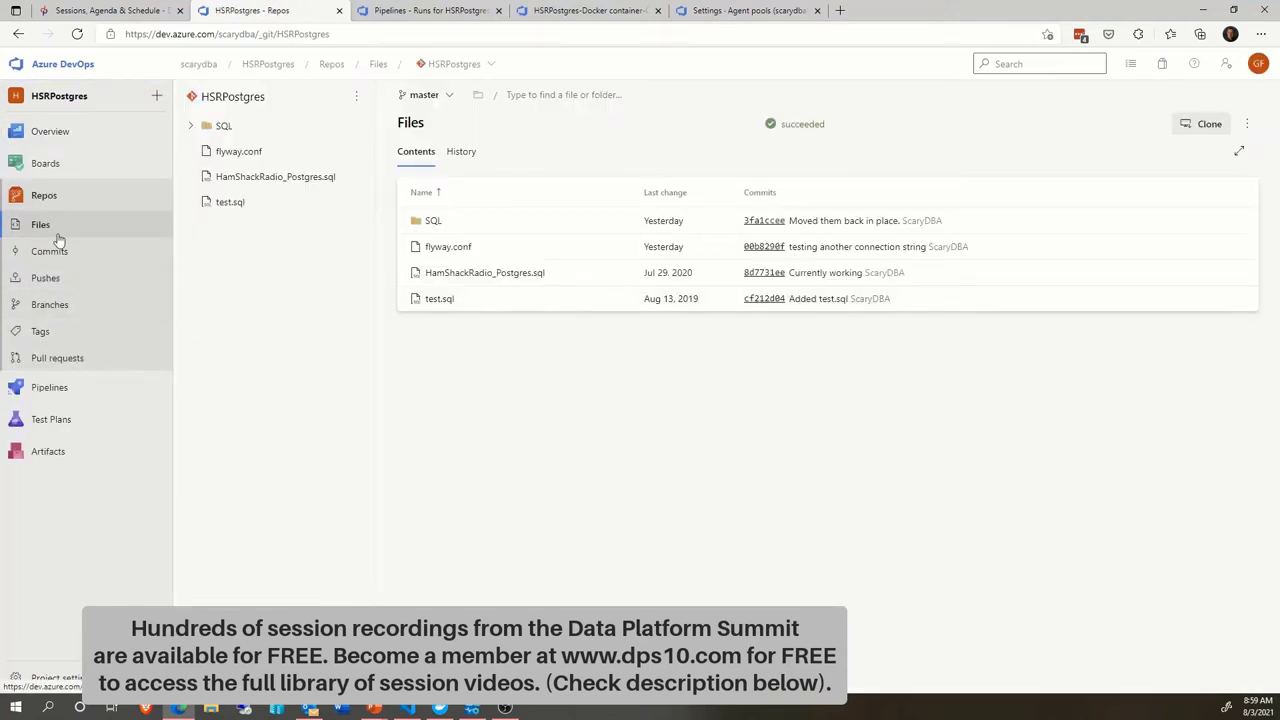
click(85, 262)
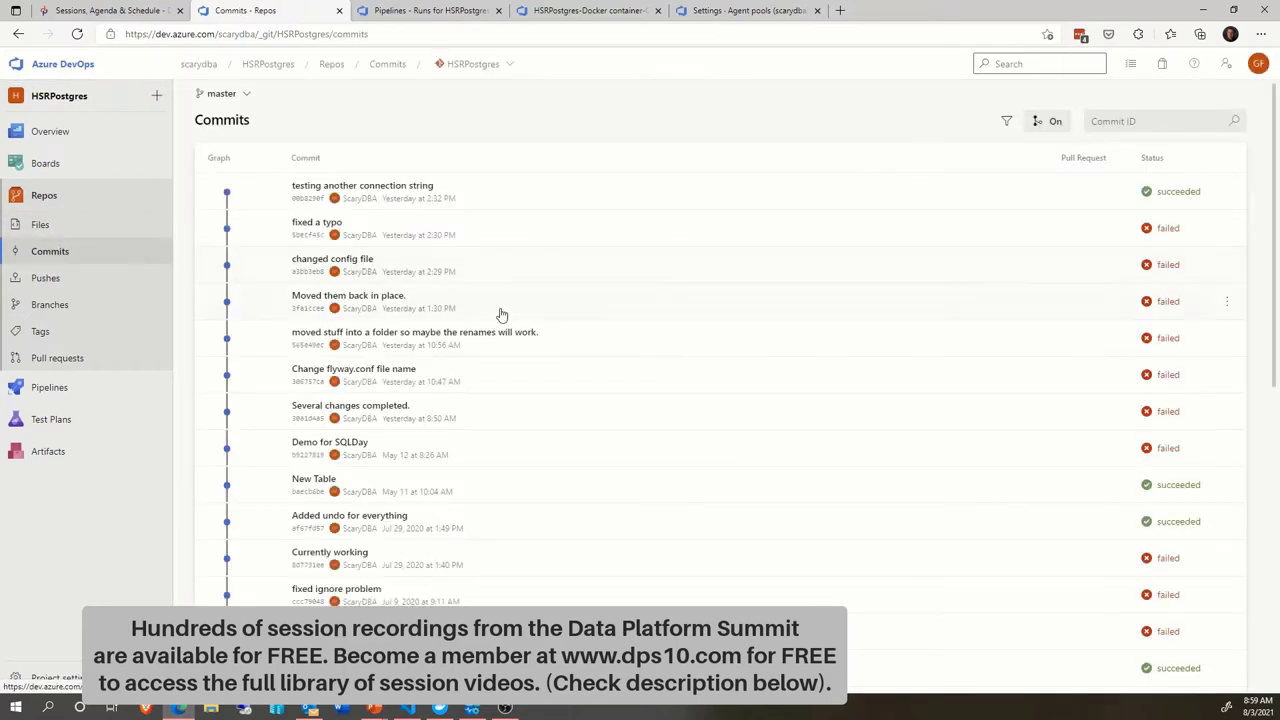
scroll(456, 403, down, 1)
scroll(456, 403, down, 5)
scroll(456, 403, up, 6)
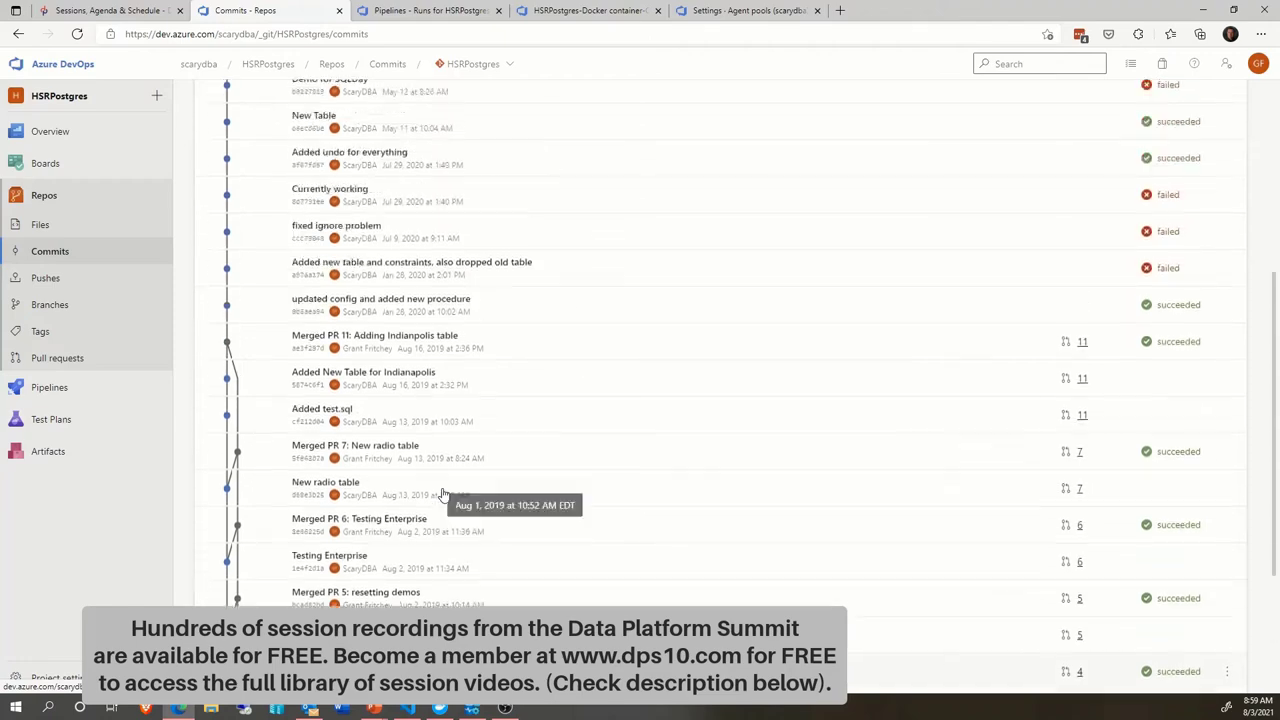
scroll(445, 462, down, 10)
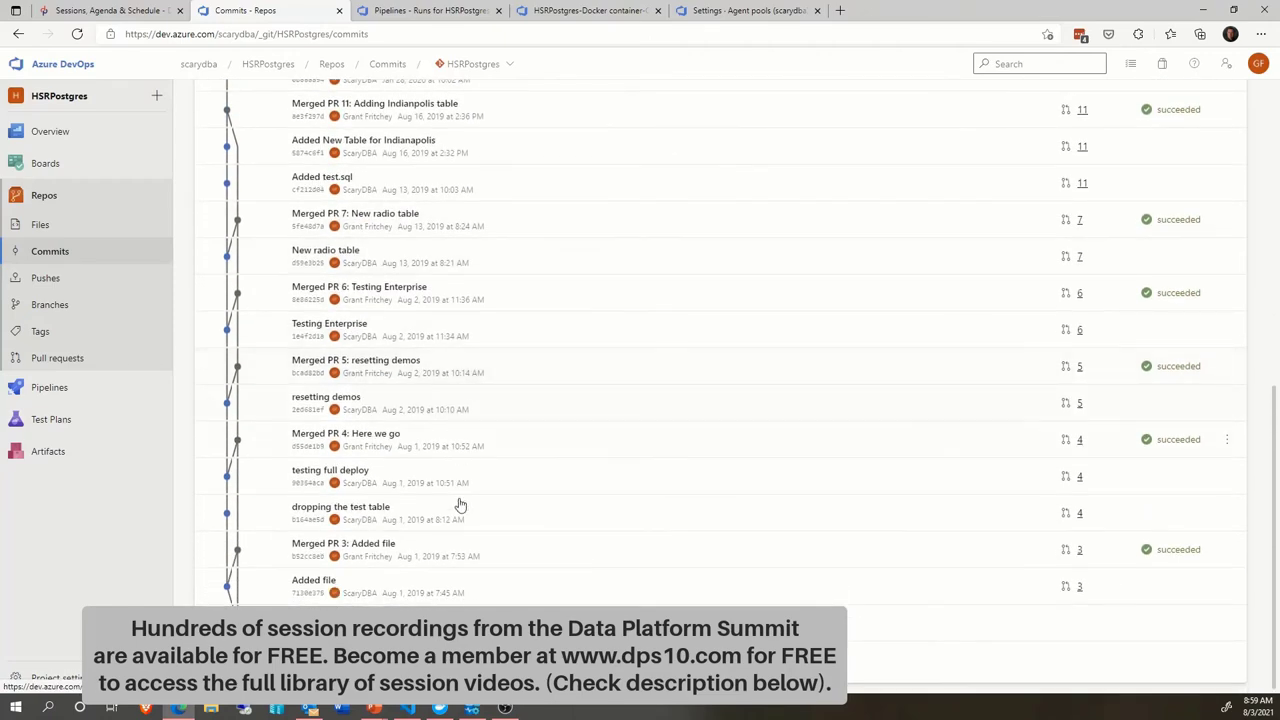
scroll(525, 578, up, 10)
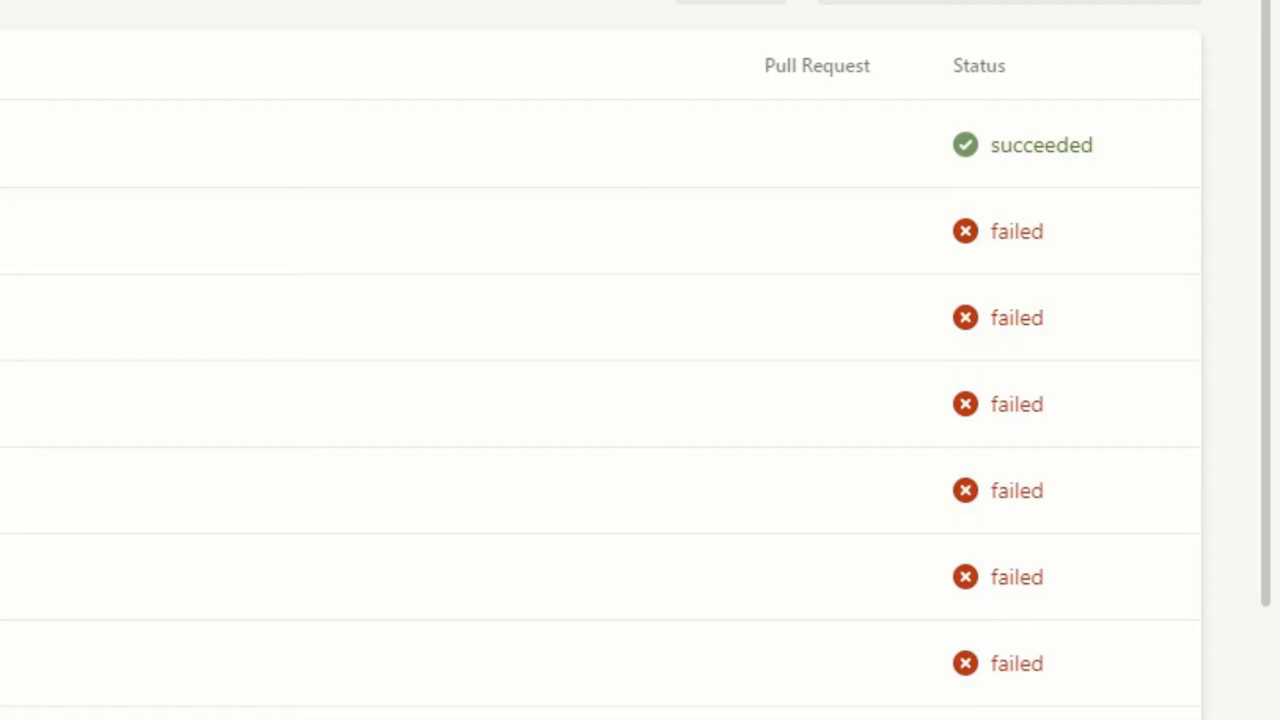
scroll(1163, 500, down, 2)
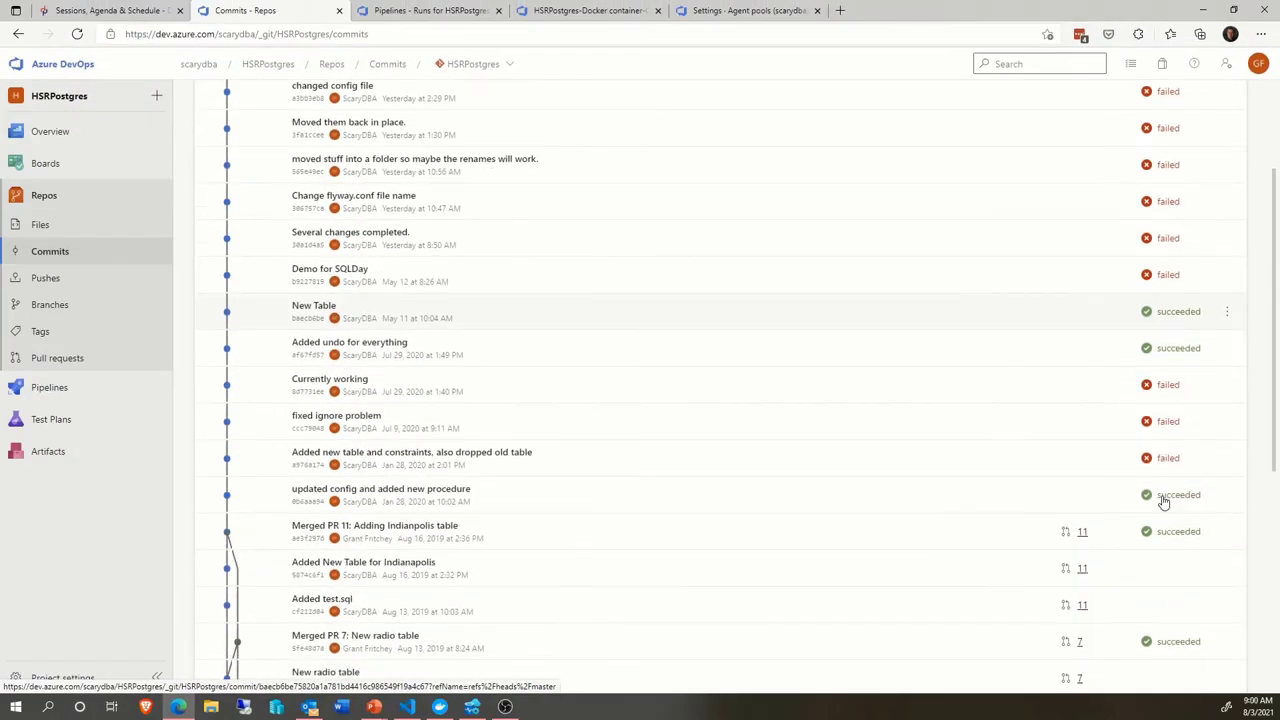
scroll(1163, 500, down, 2)
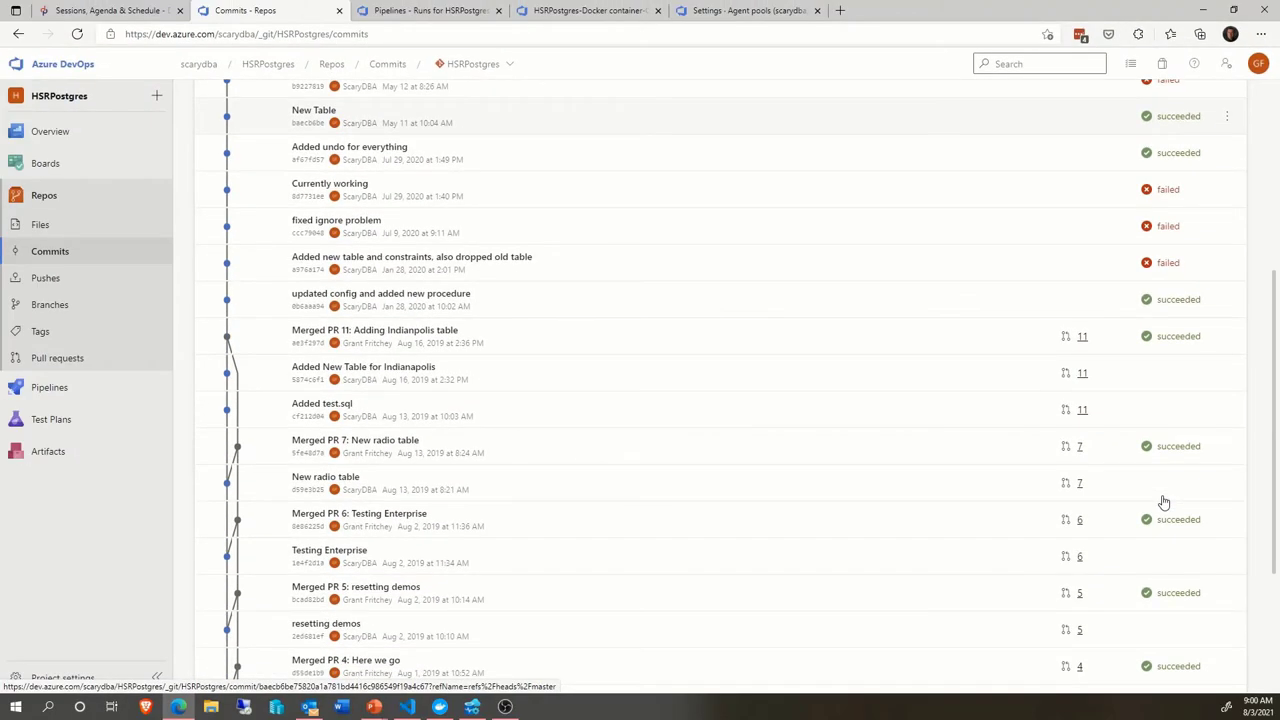
scroll(1163, 500, down, 3)
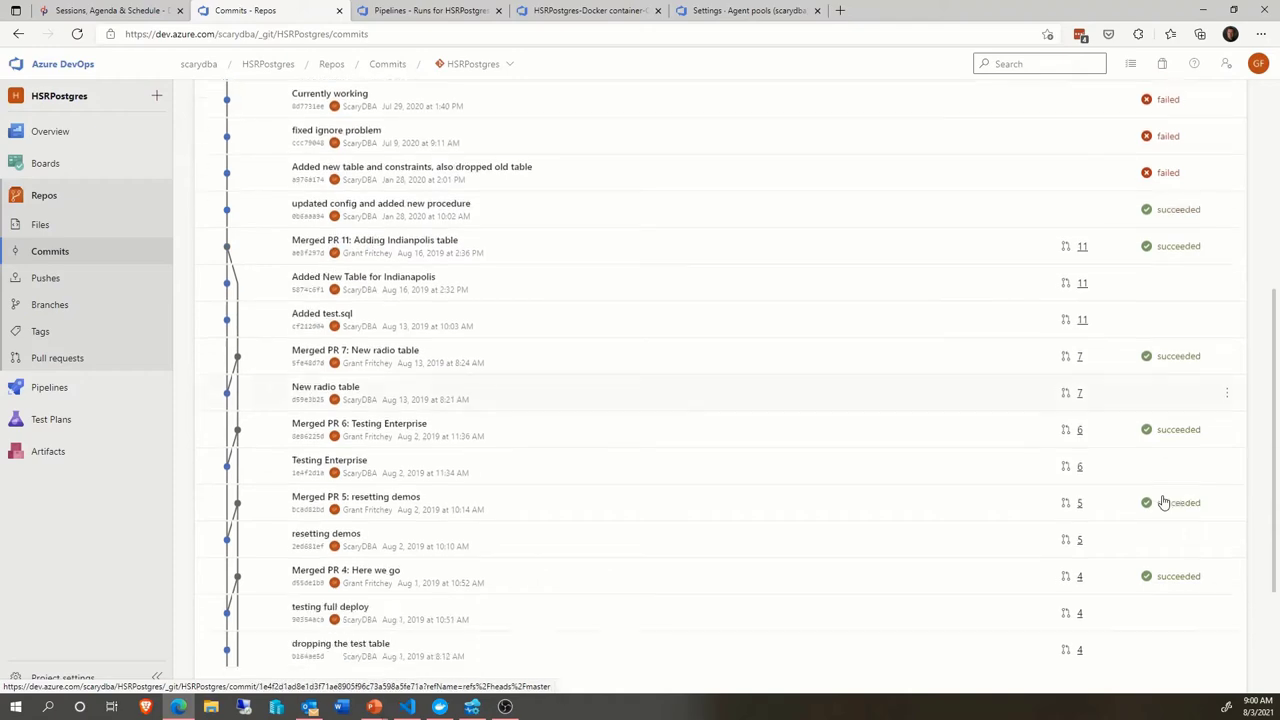
scroll(1150, 625, up, 10)
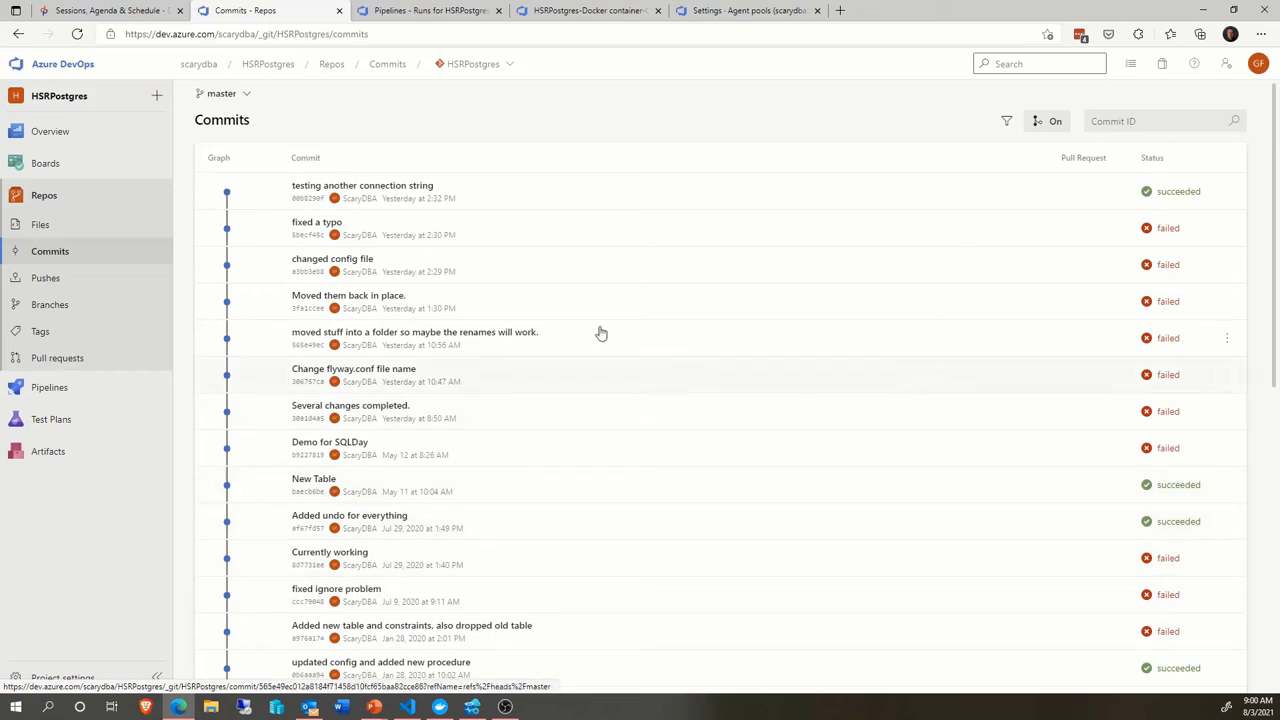
View the HSRPostgres repository's pushes and its branches
click(45, 278)
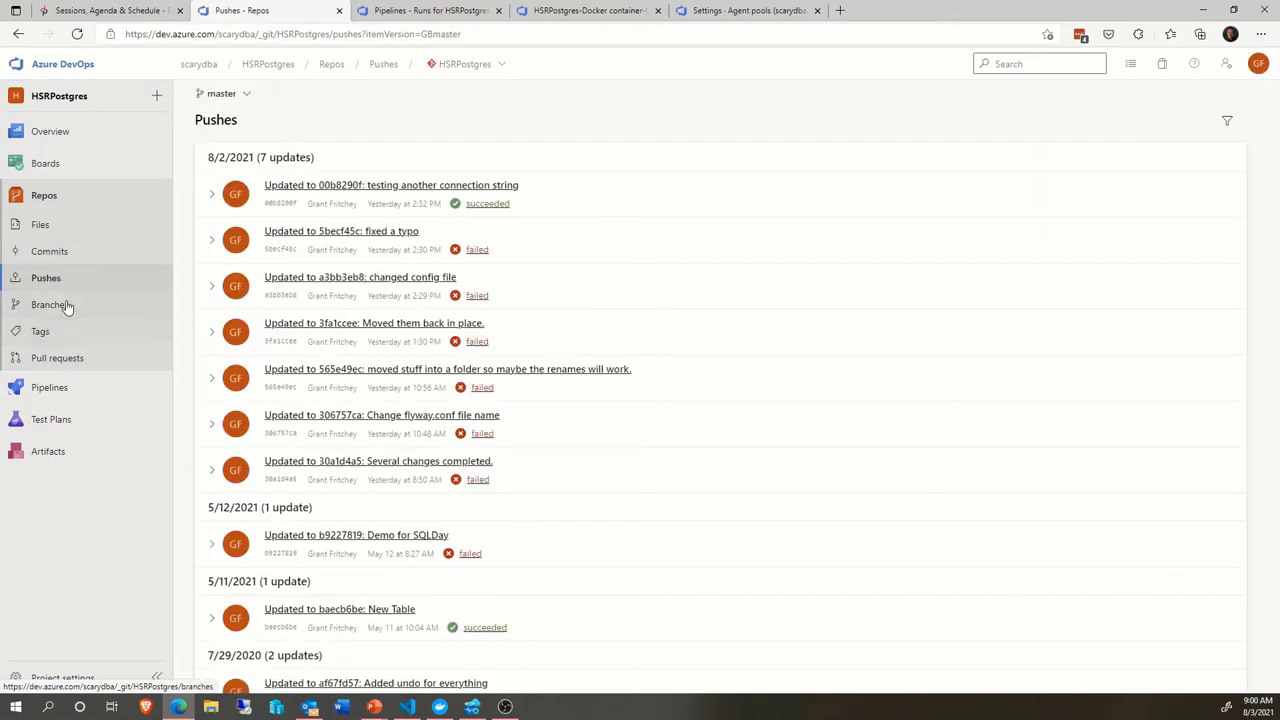
click(63, 308)
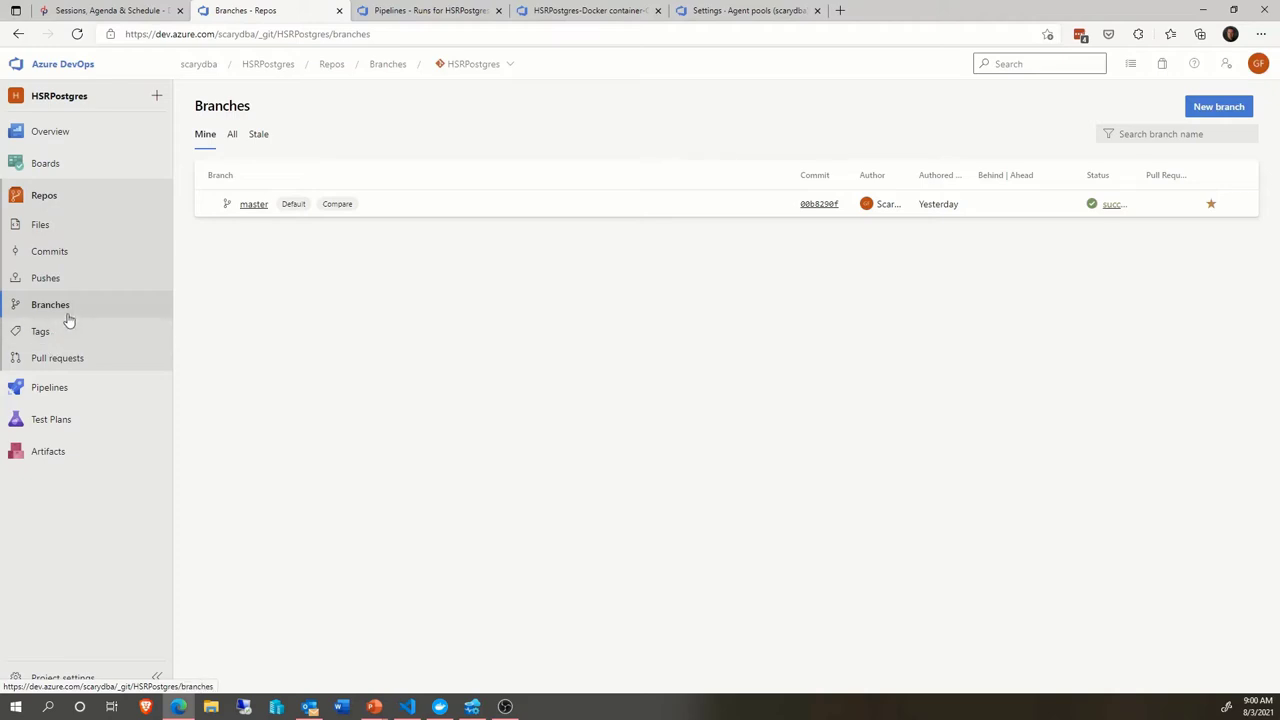
Browse the HSRPostgres repository files, look through the SQL folder's migration scripts, and return to the root
click(64, 225)
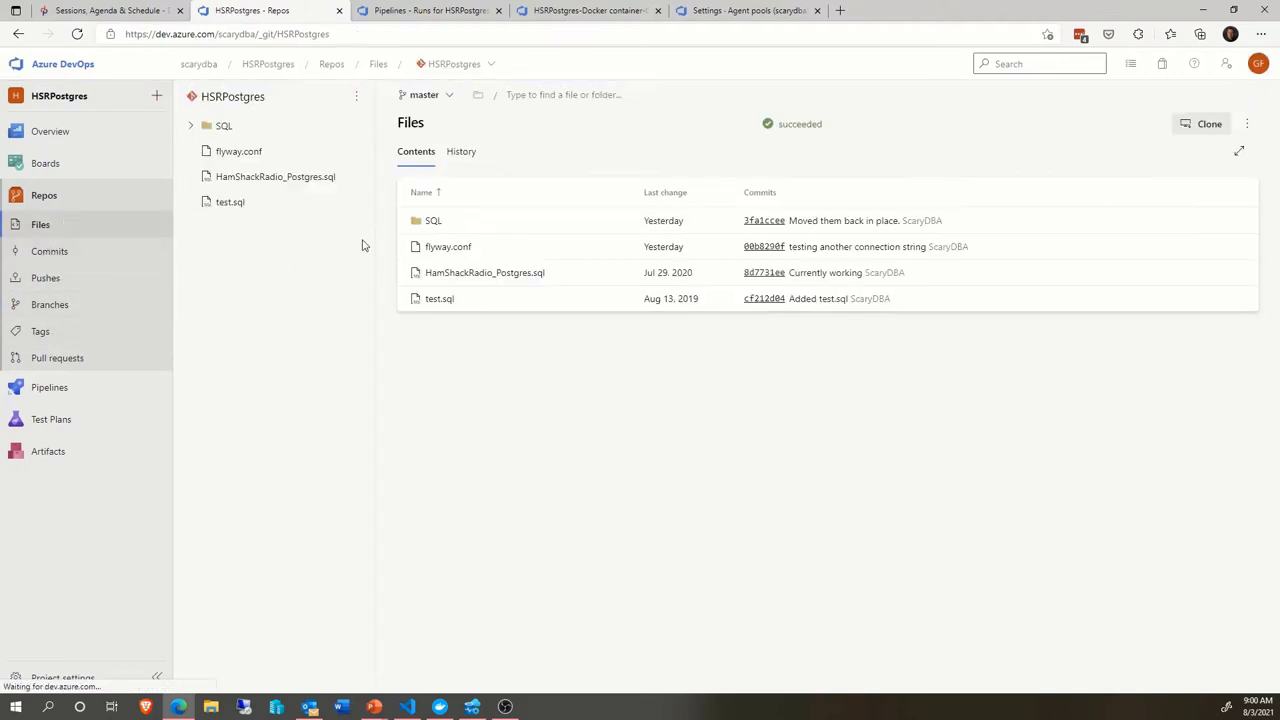
click(463, 226)
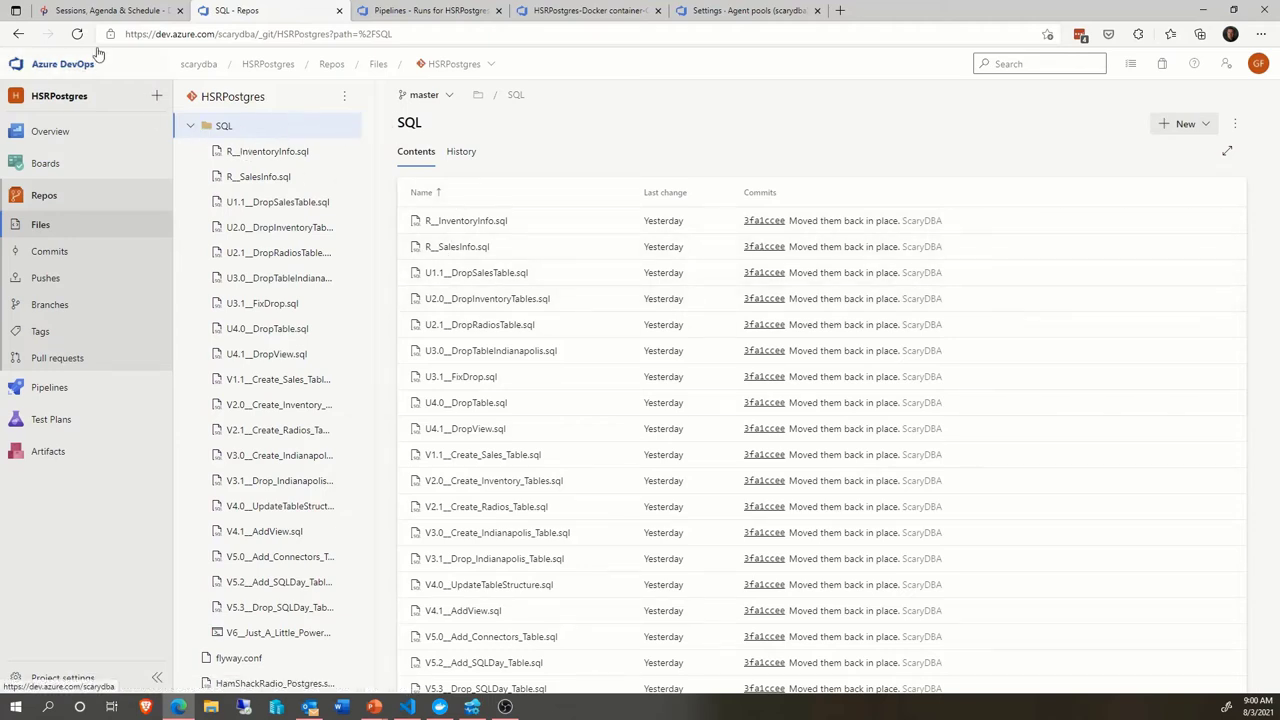
click(18, 34)
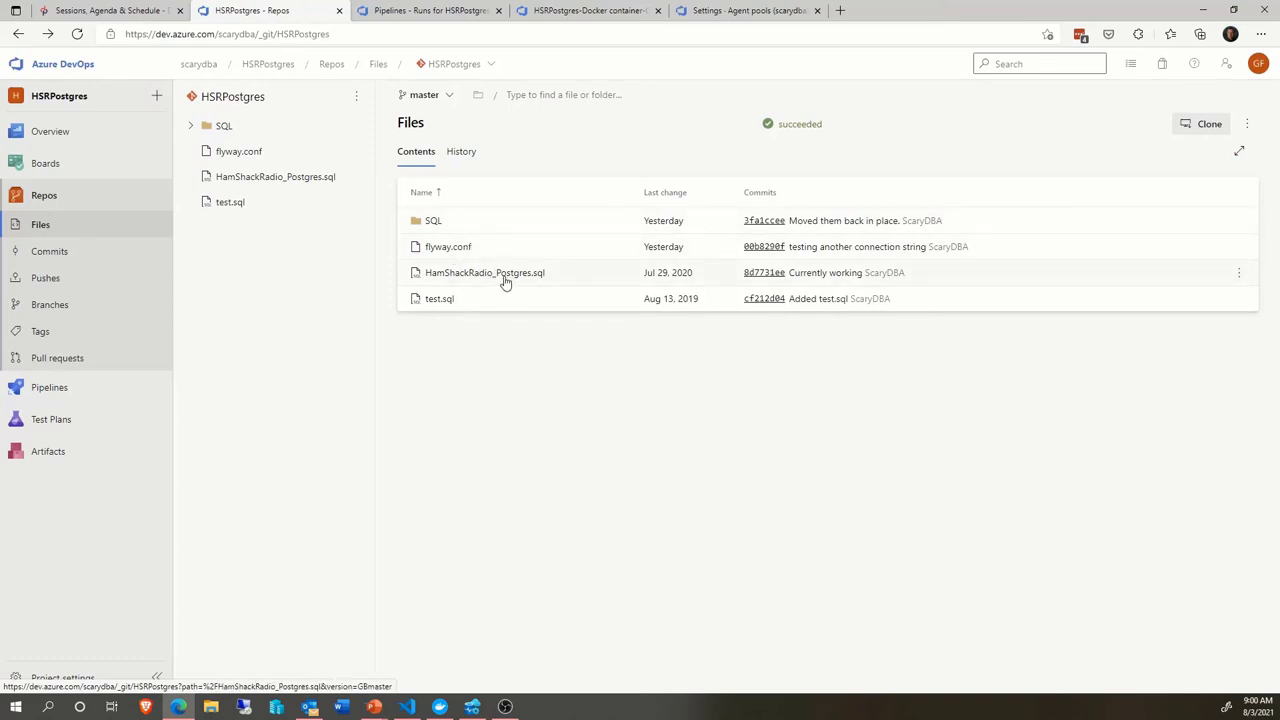
Open flyway.conf and review its commit history and the comparison with its previous version
click(452, 249)
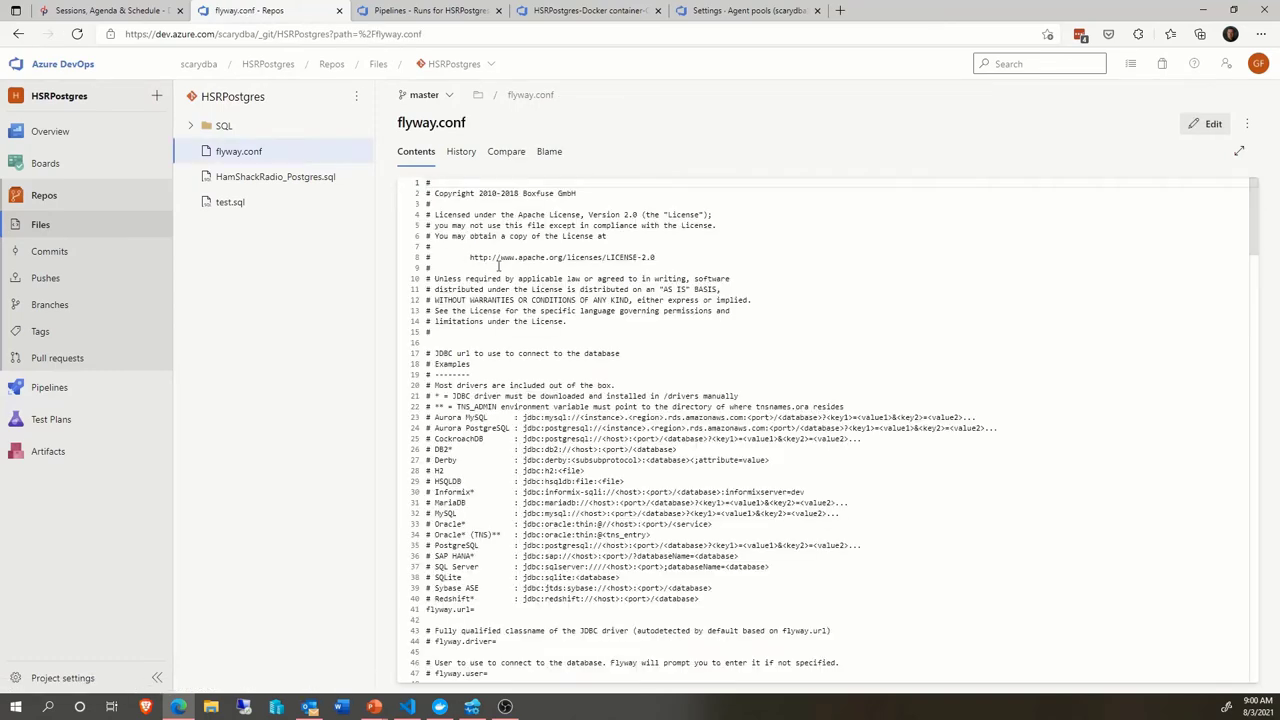
click(472, 155)
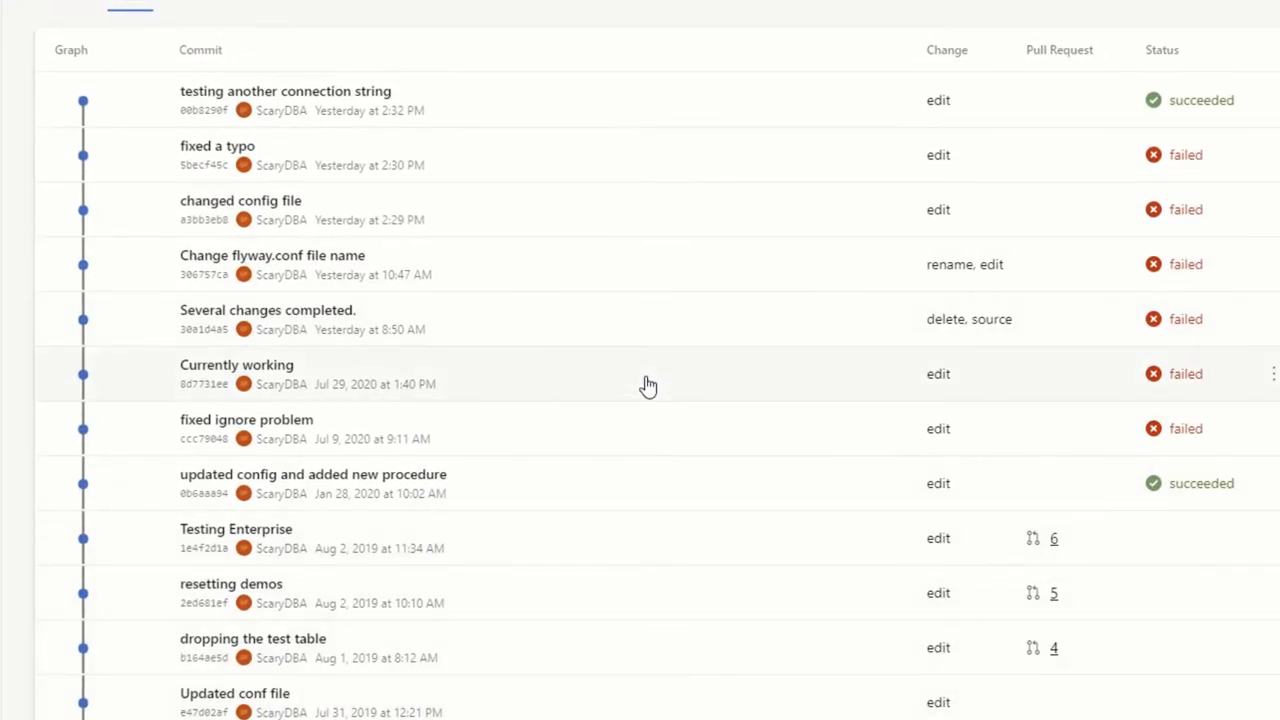
click(197, 4)
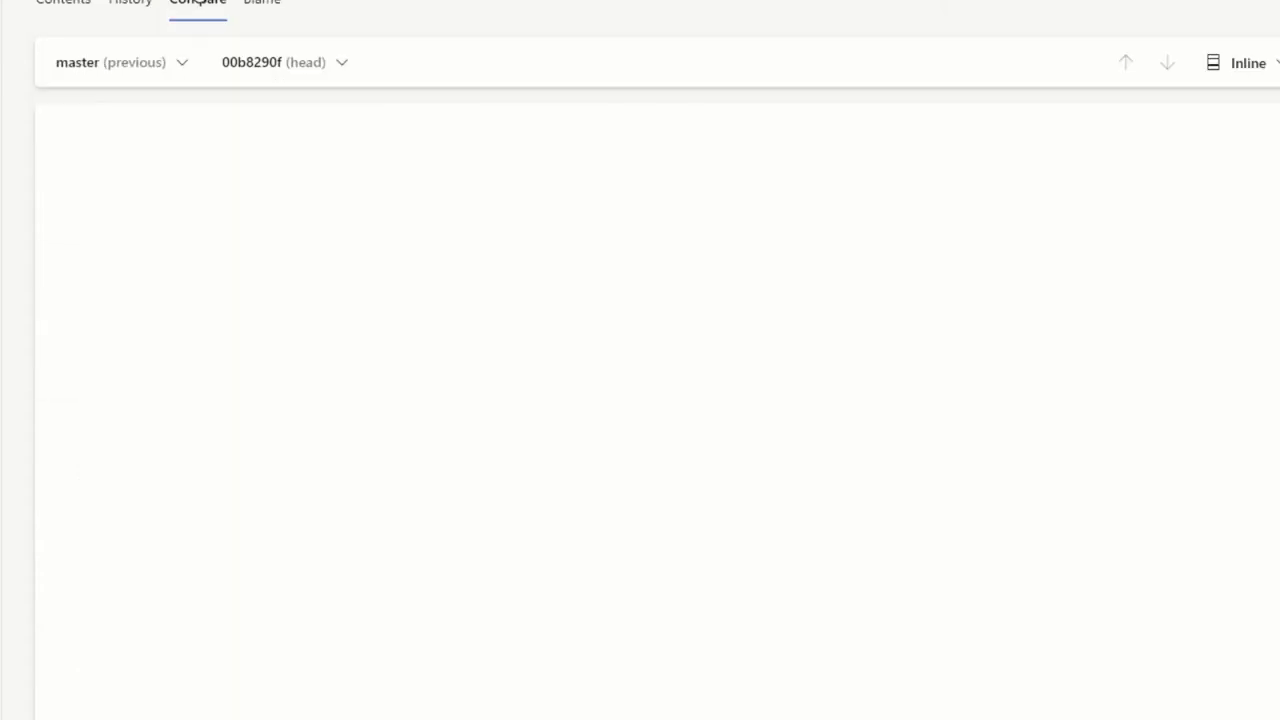
scroll(716, 474, down, 3)
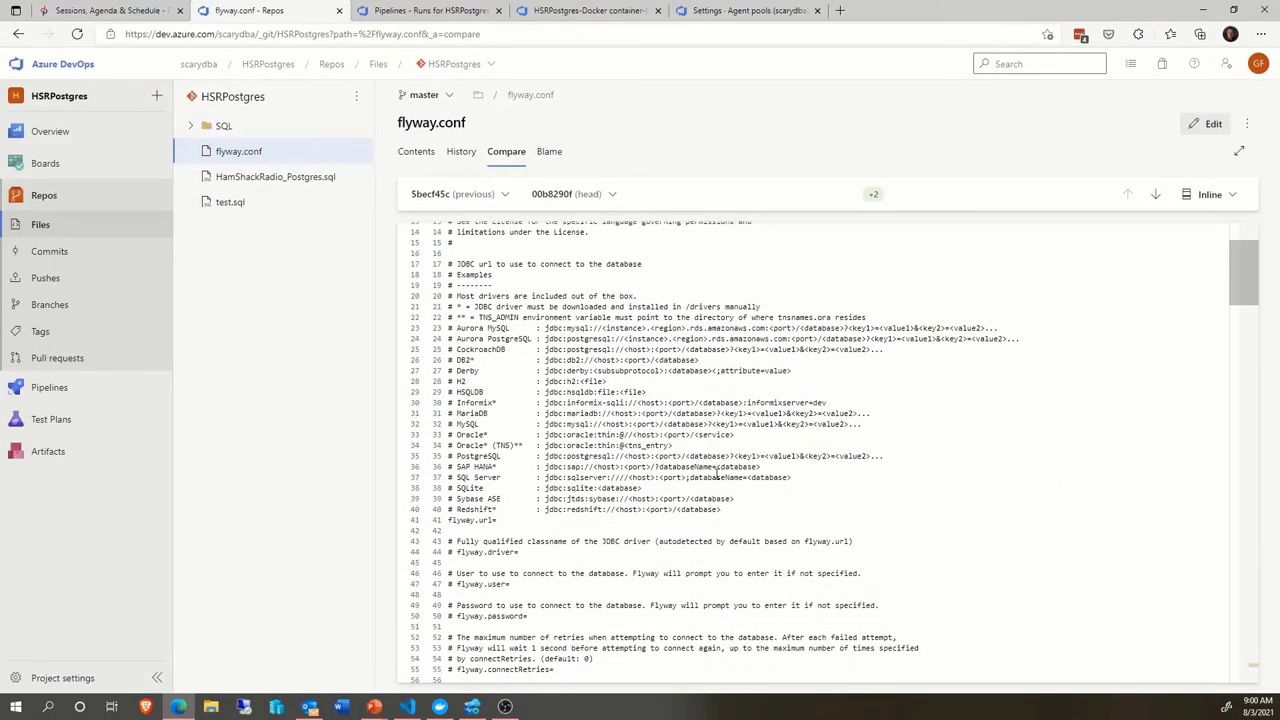
Look through the remaining lines of the flyway.conf comparison and return to its beginning
scroll(716, 474, down, 6)
scroll(716, 474, up, 10)
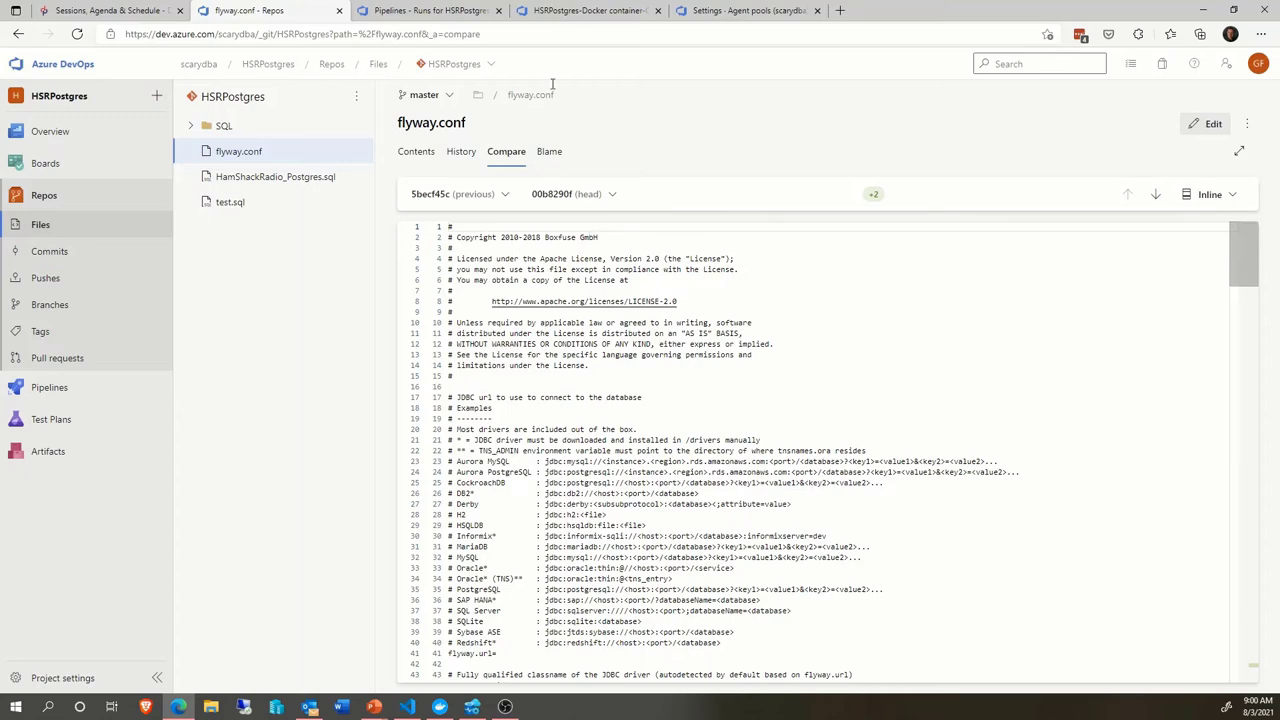
Review the HSRPostgres-Docker container-CI permissions of Contributors, Readers, Project Collection Administrators, Project Collection Build Administrators and Project Collection Build Service Accounts
click(441, 12)
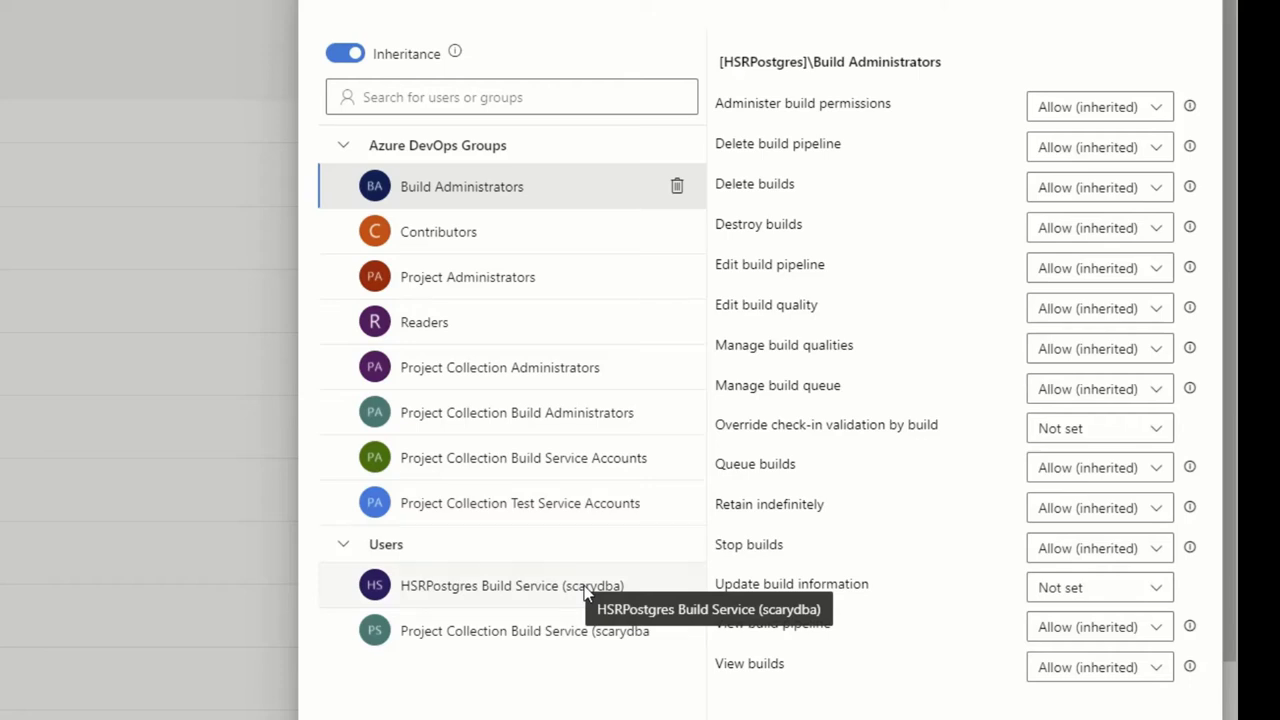
click(551, 235)
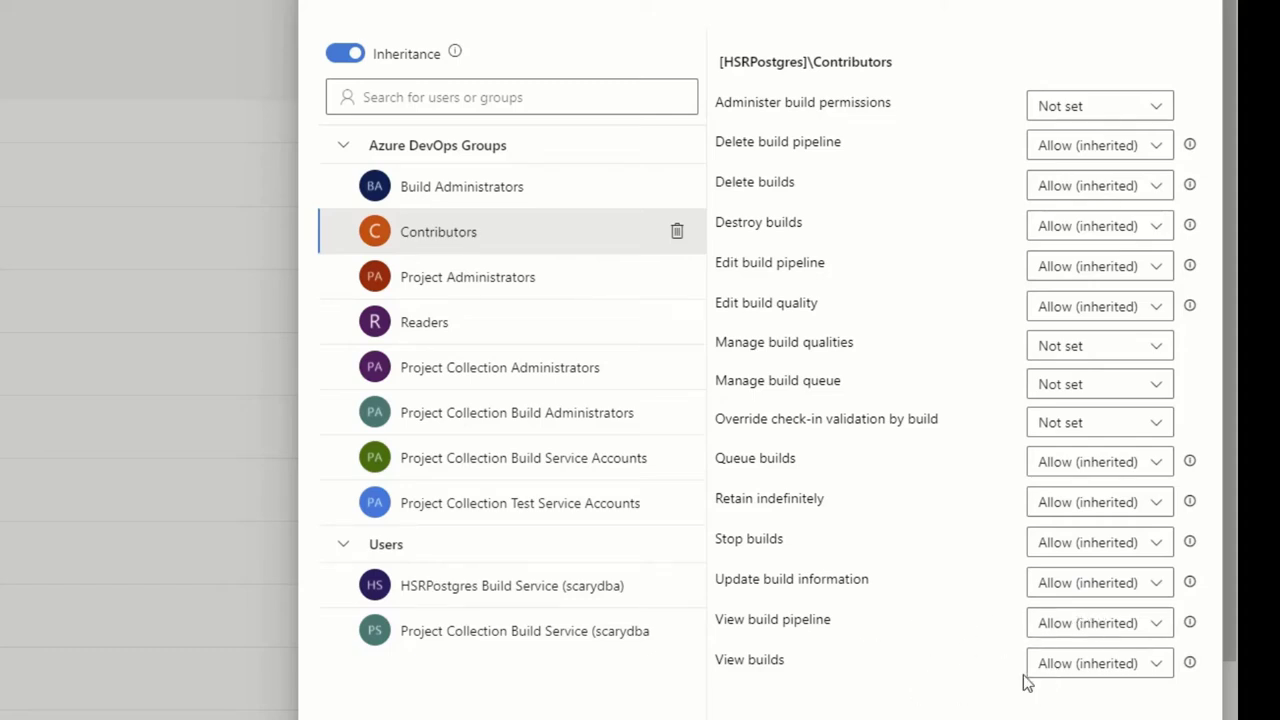
click(428, 323)
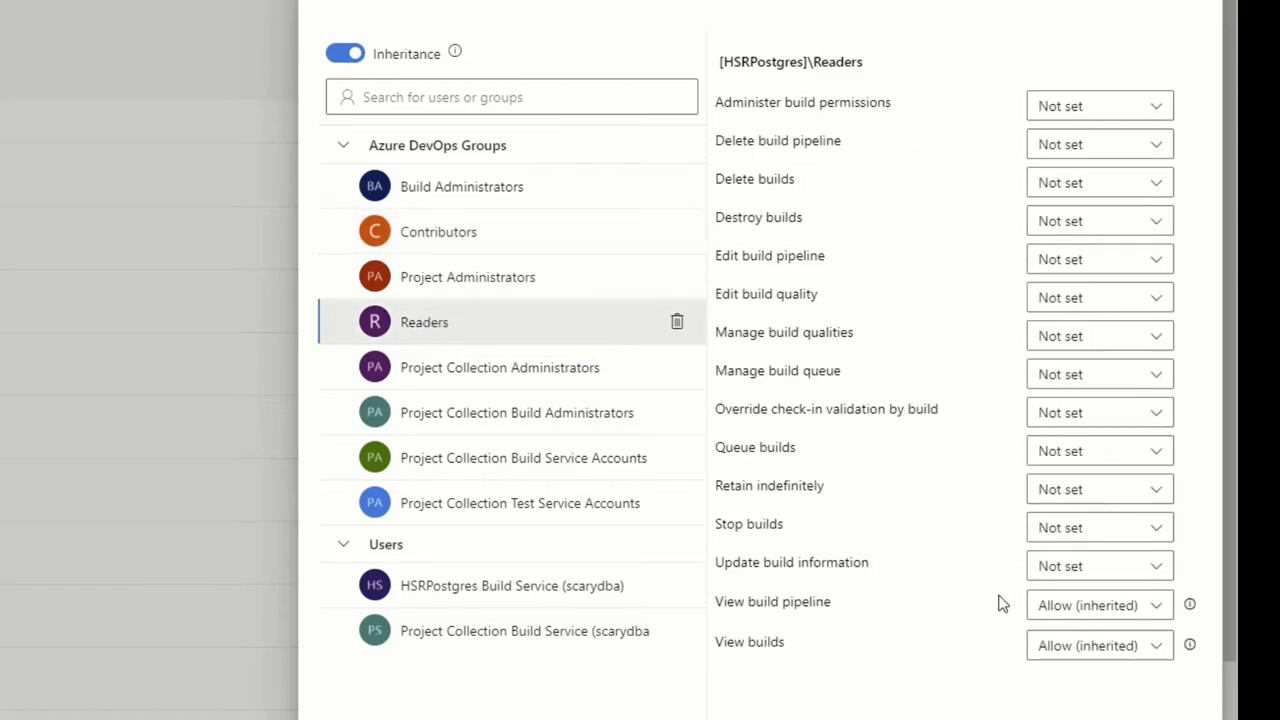
click(488, 379)
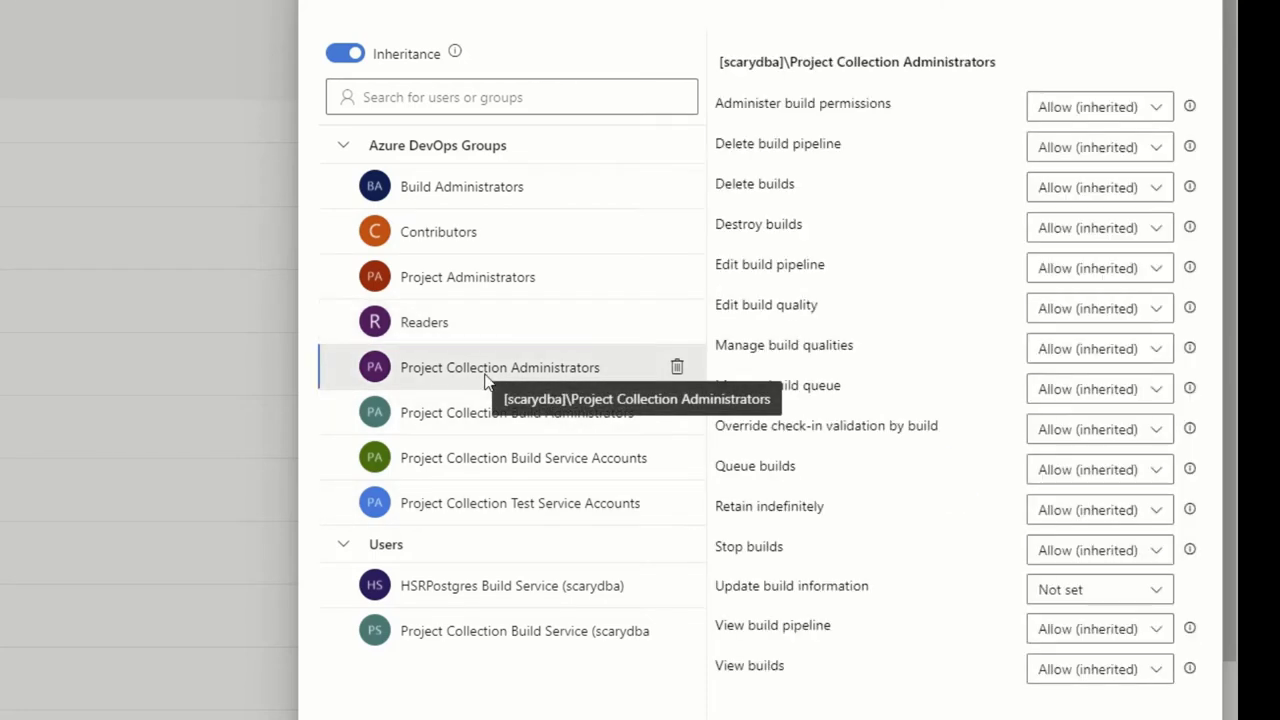
click(471, 421)
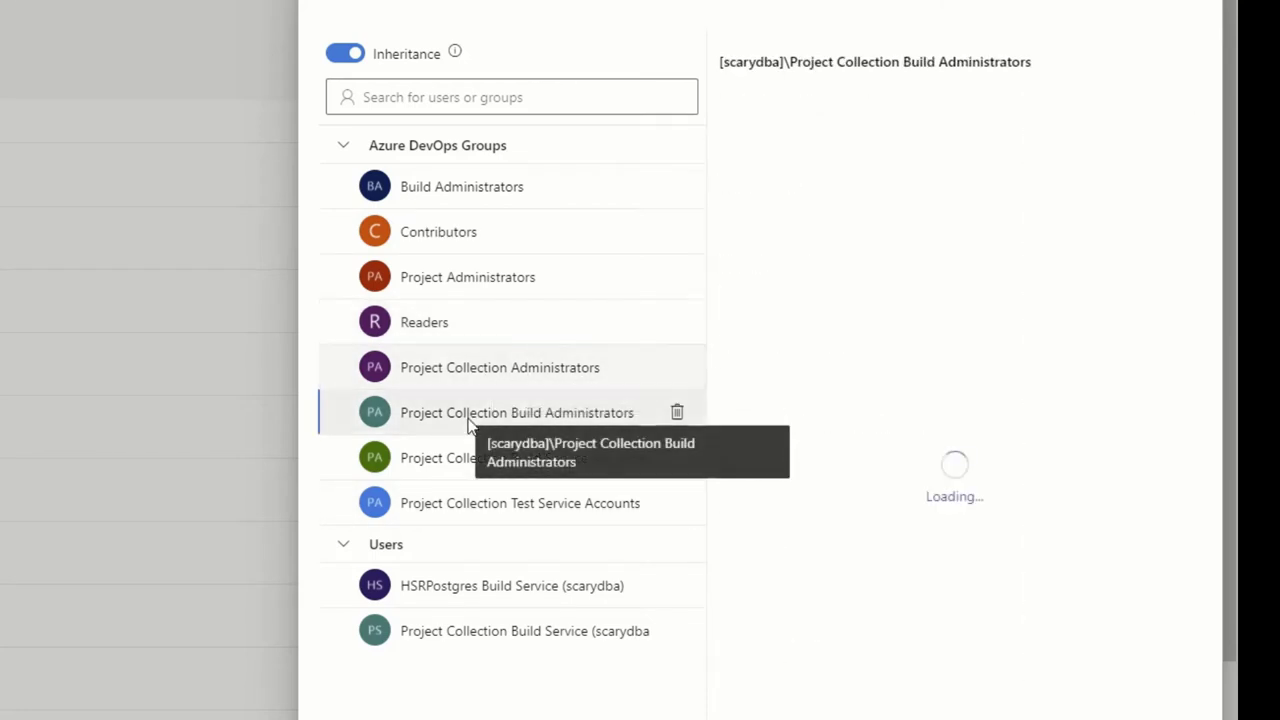
click(458, 458)
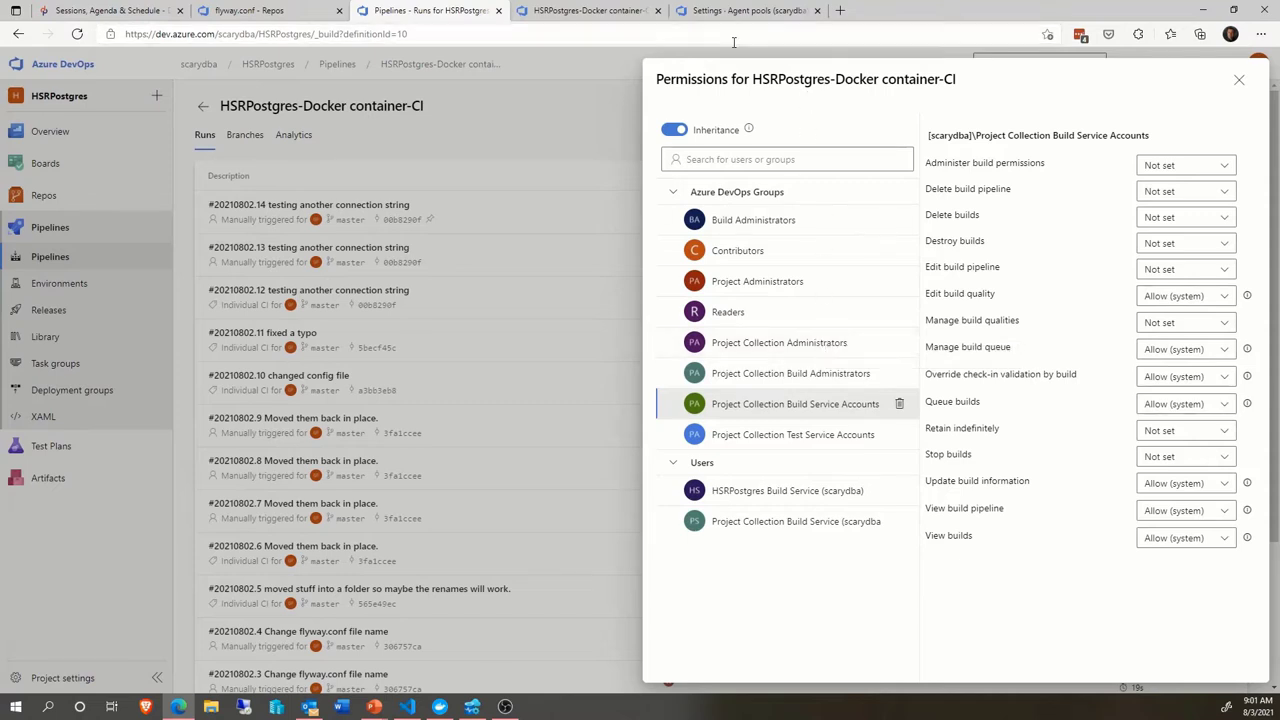
View the Default agent pool's agents, details, security, settings and maintenance history
click(731, 12)
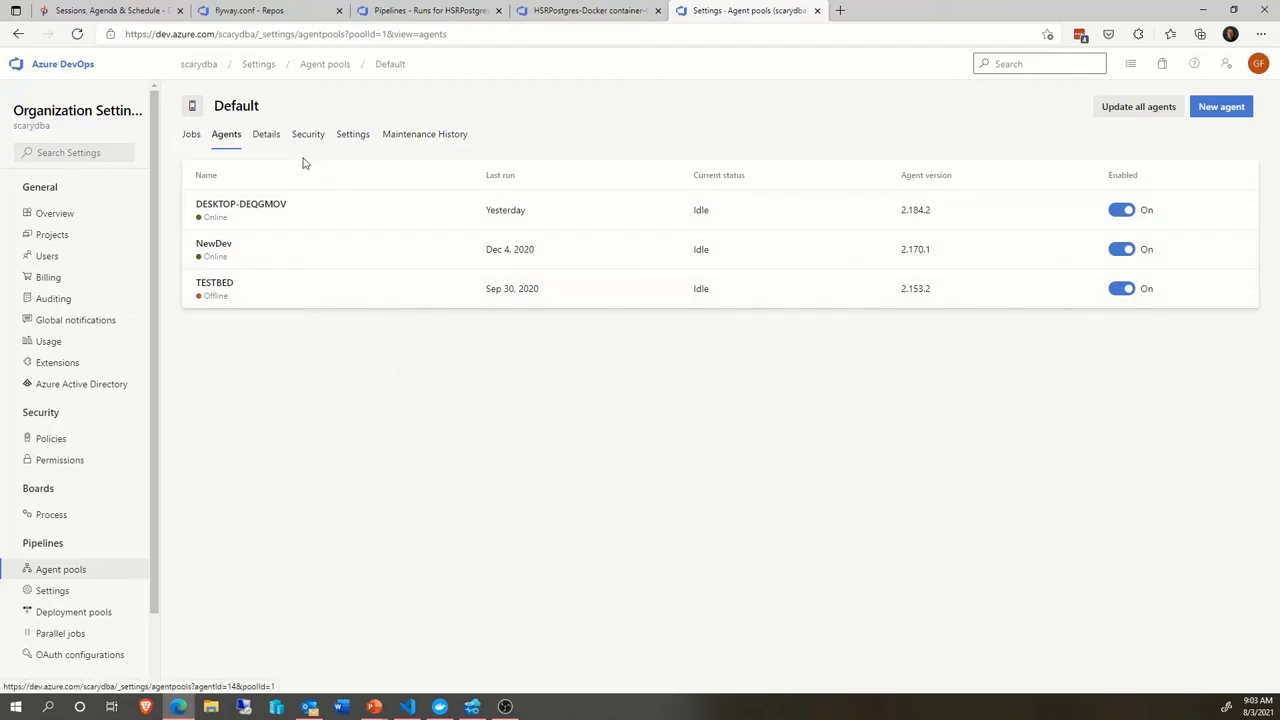
click(266, 136)
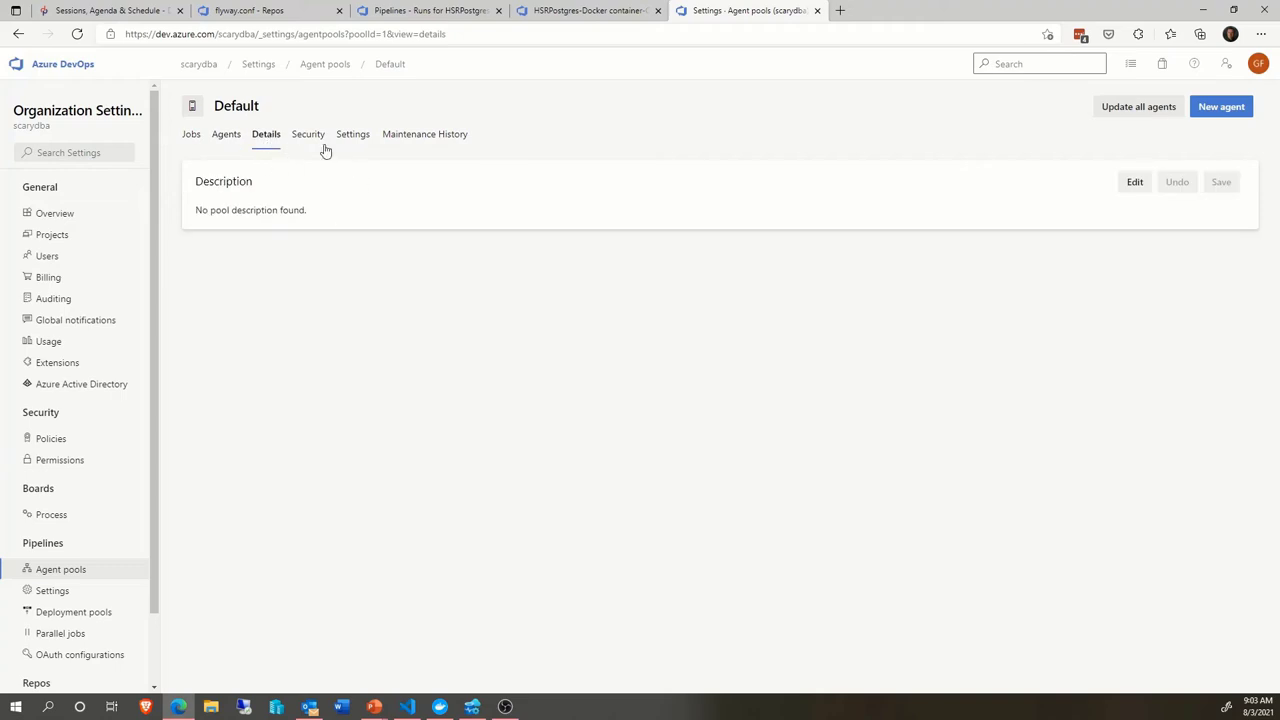
click(311, 144)
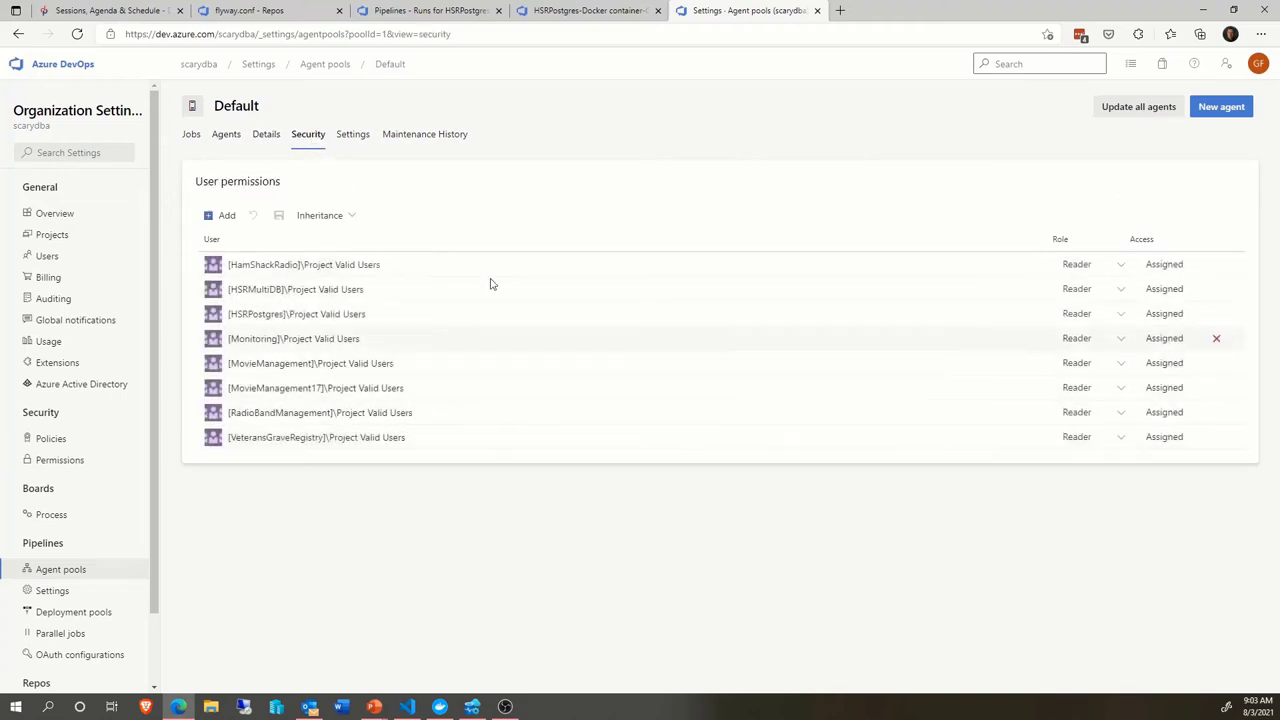
click(359, 139)
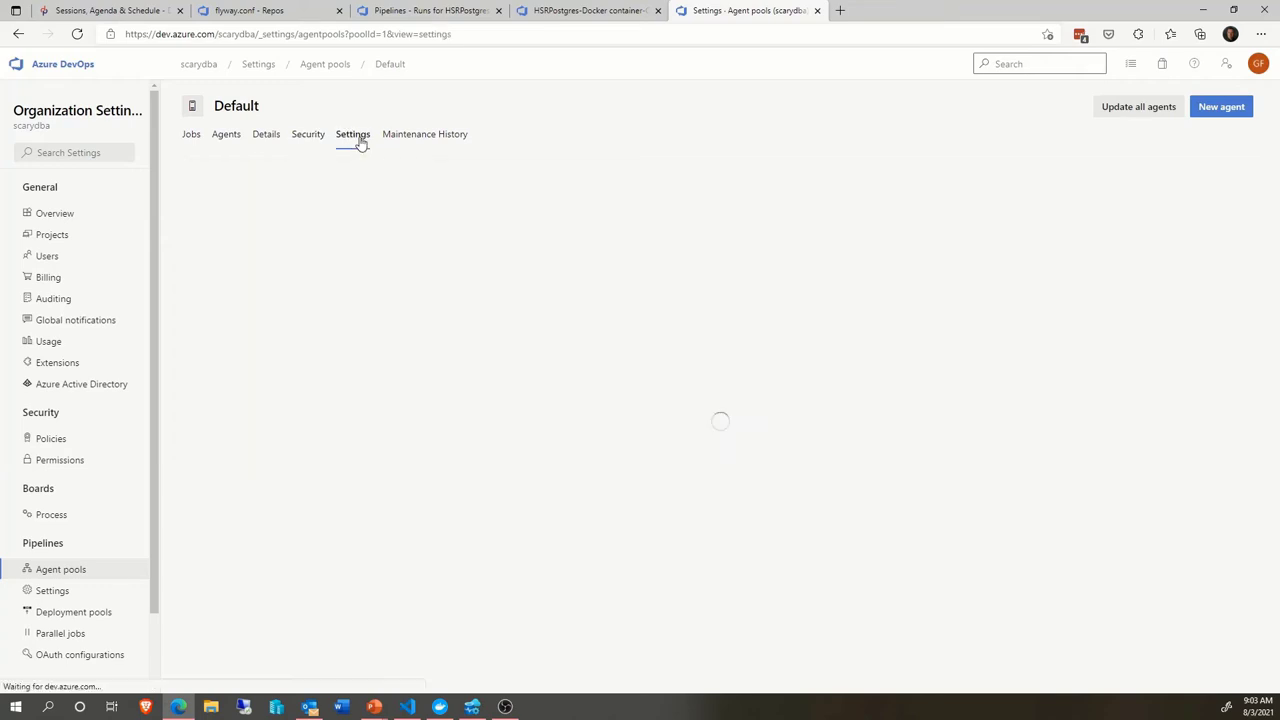
click(413, 137)
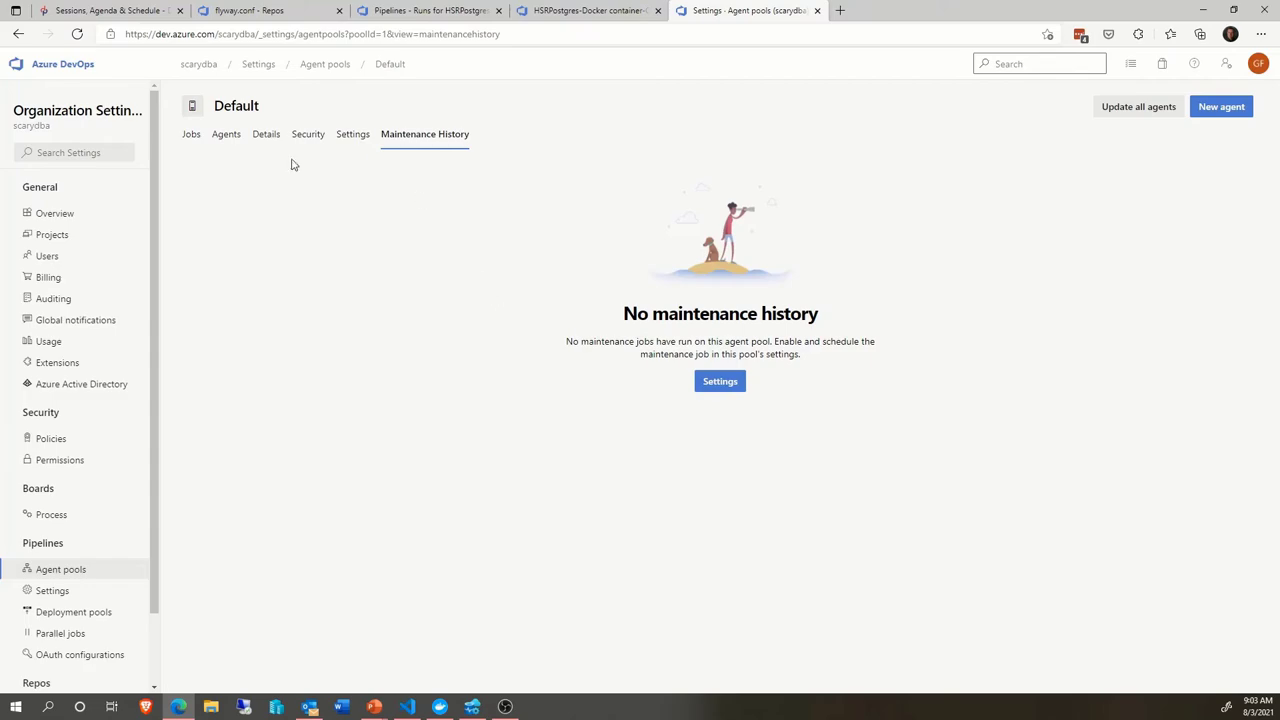
Look through the Default agent pool's job history and return to the most recent jobs
click(197, 146)
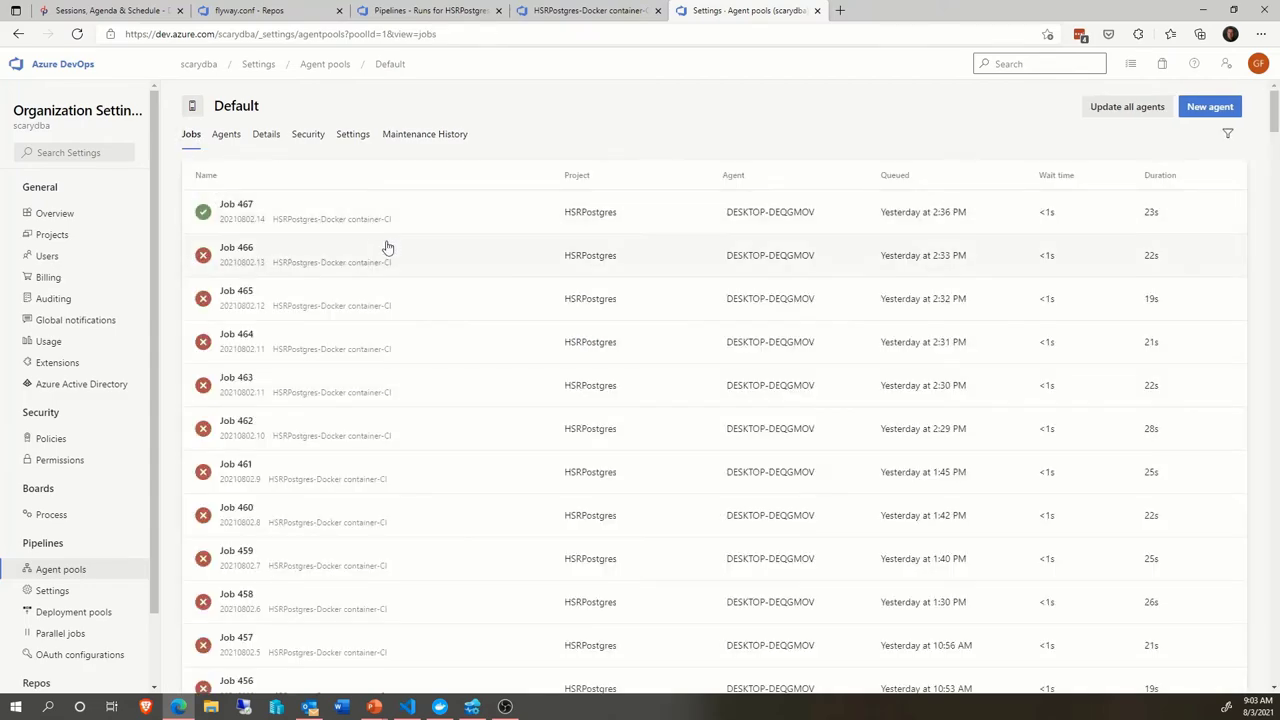
scroll(345, 509, down, 1)
scroll(345, 509, down, 10)
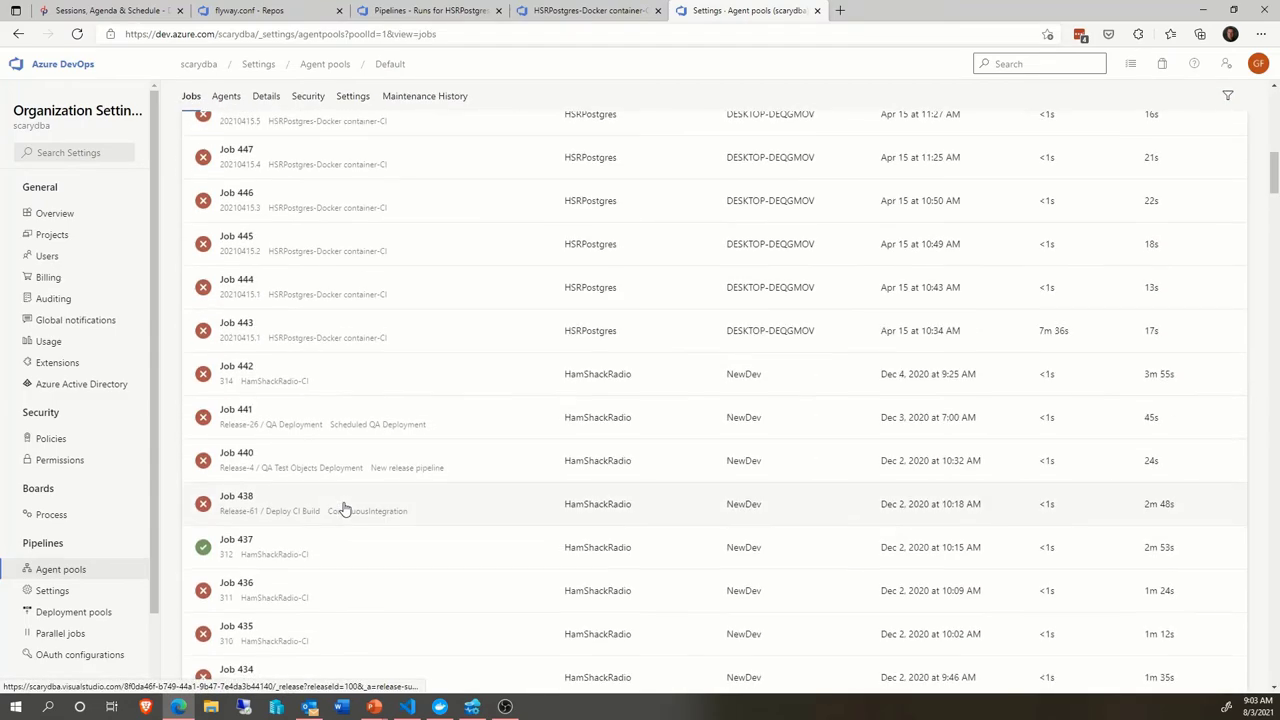
scroll(345, 509, up, 12)
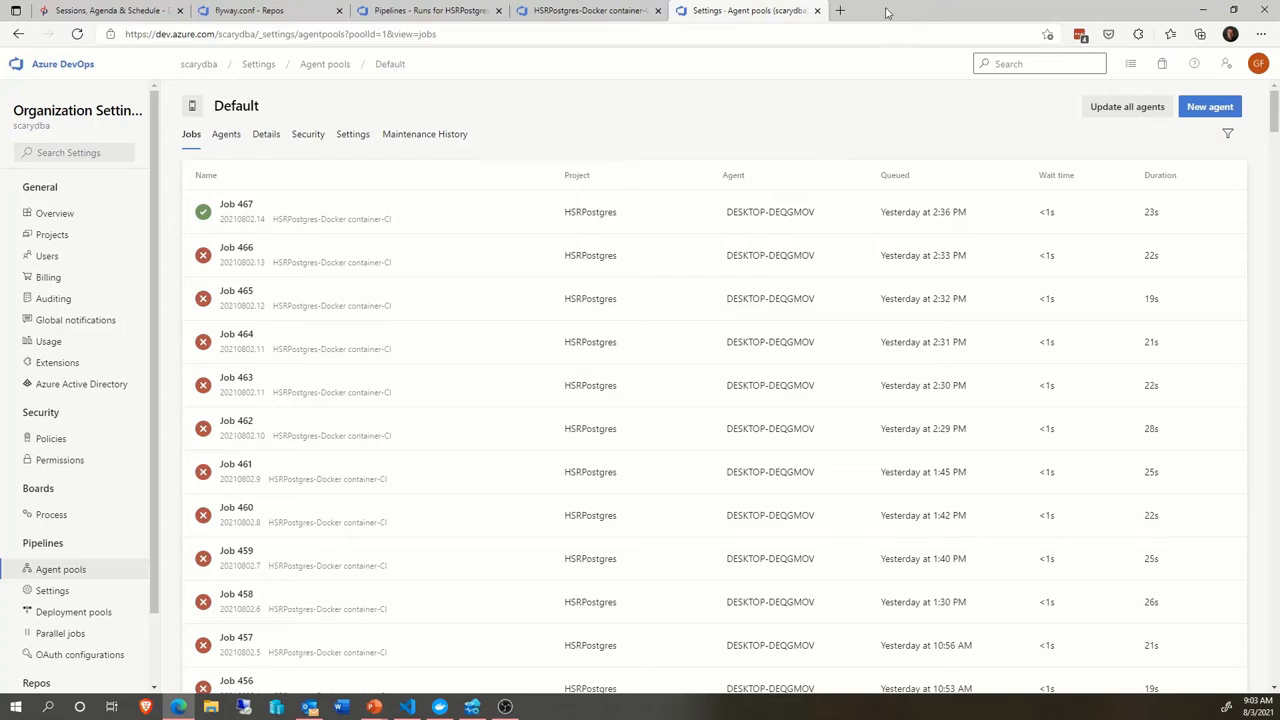
Close the agent pools, pipeline runs and flyway.conf pages, keeping the HSRPostgres-Docker container-CI pipeline editor open
click(818, 12)
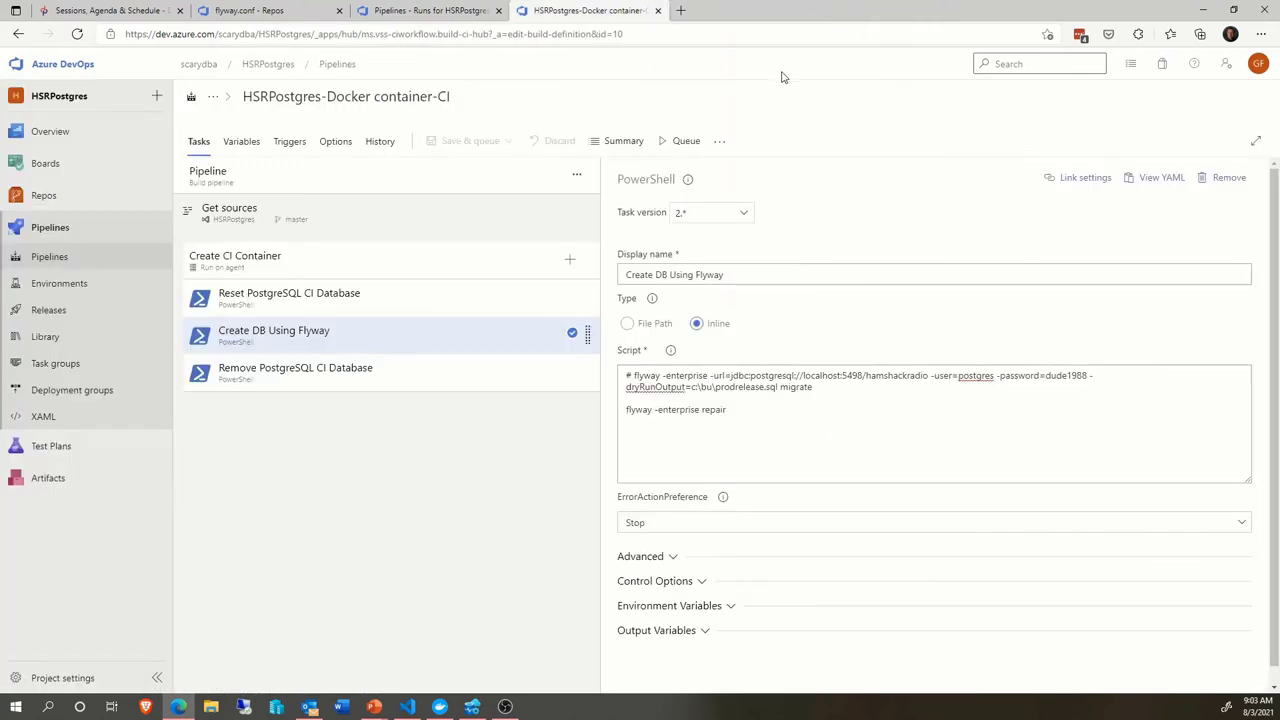
click(413, 15)
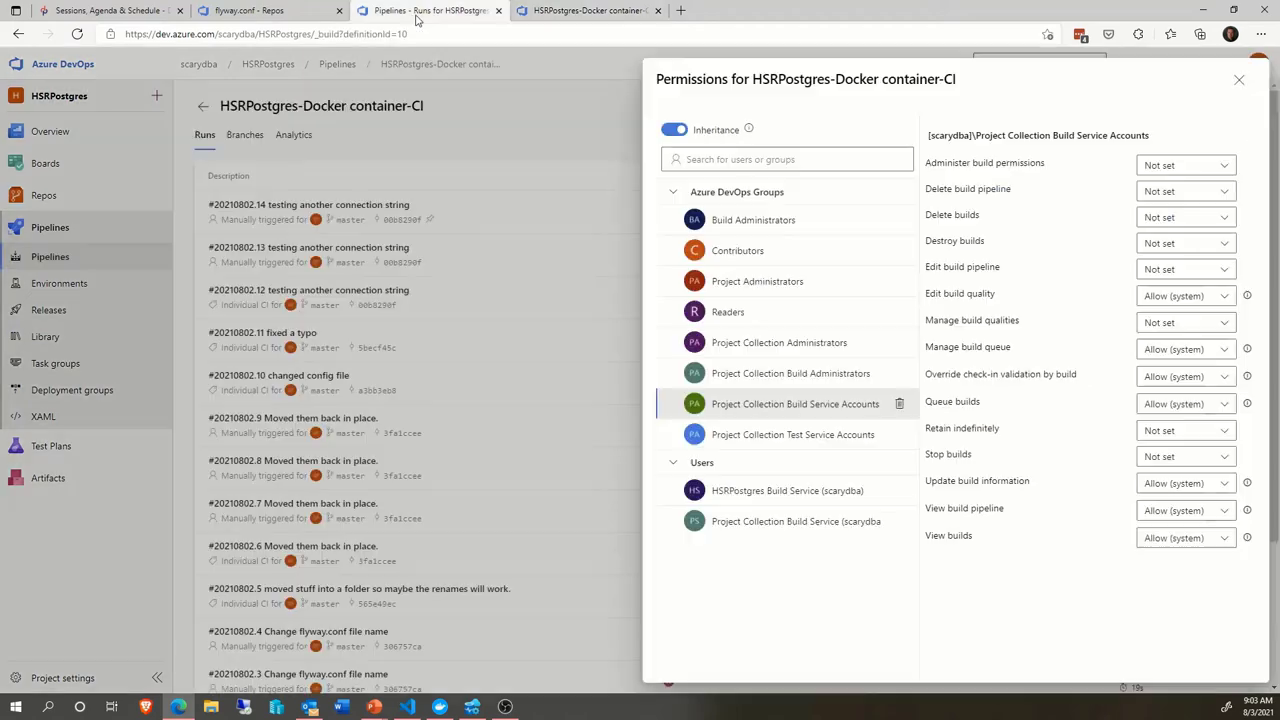
click(498, 10)
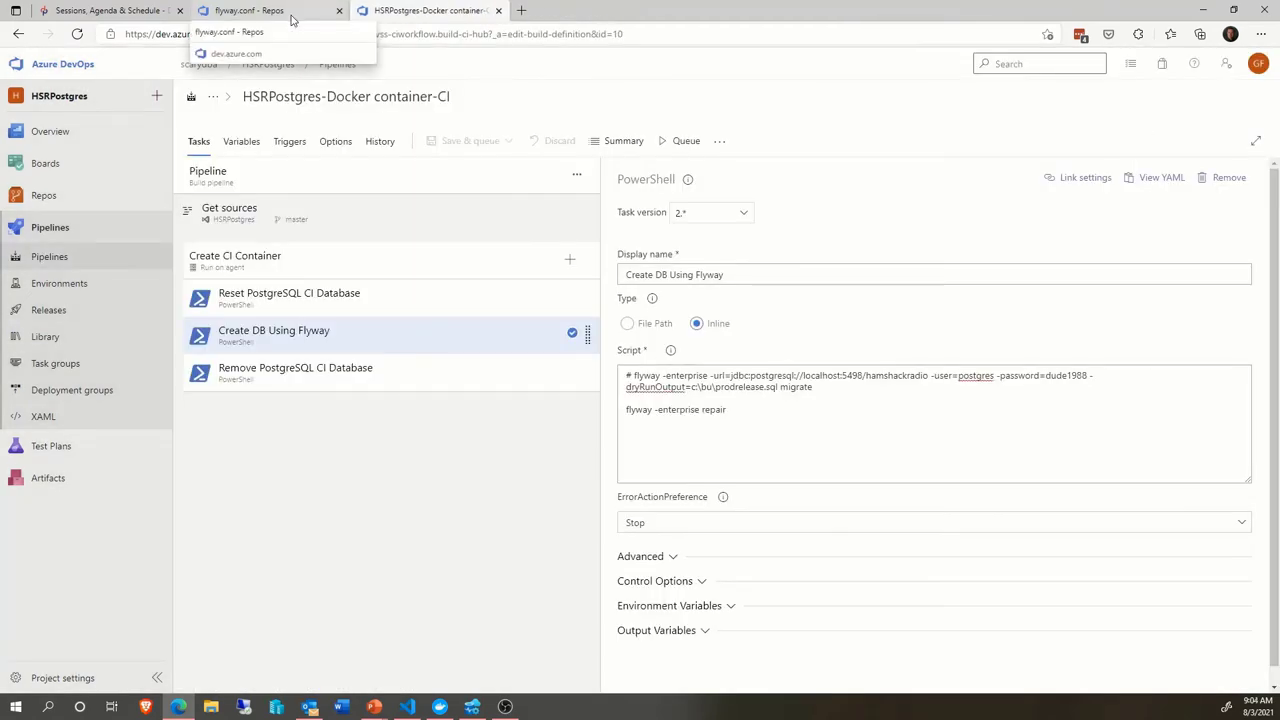
click(291, 19)
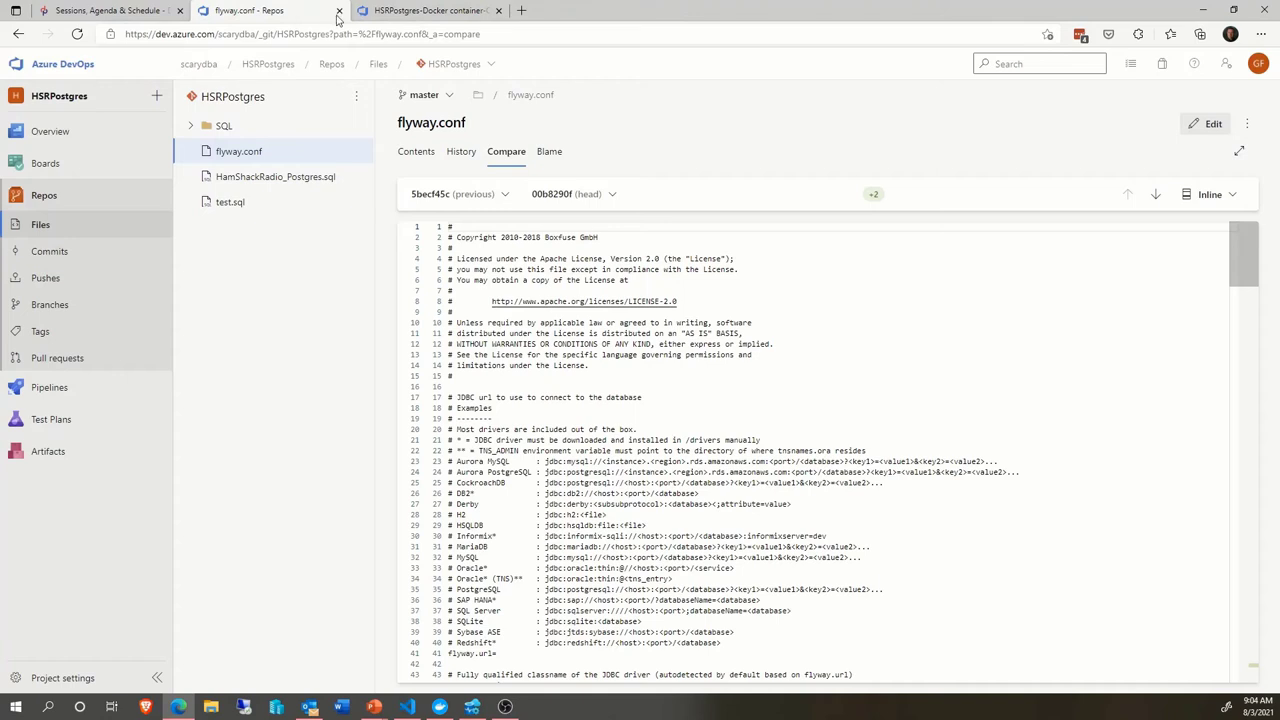
click(339, 11)
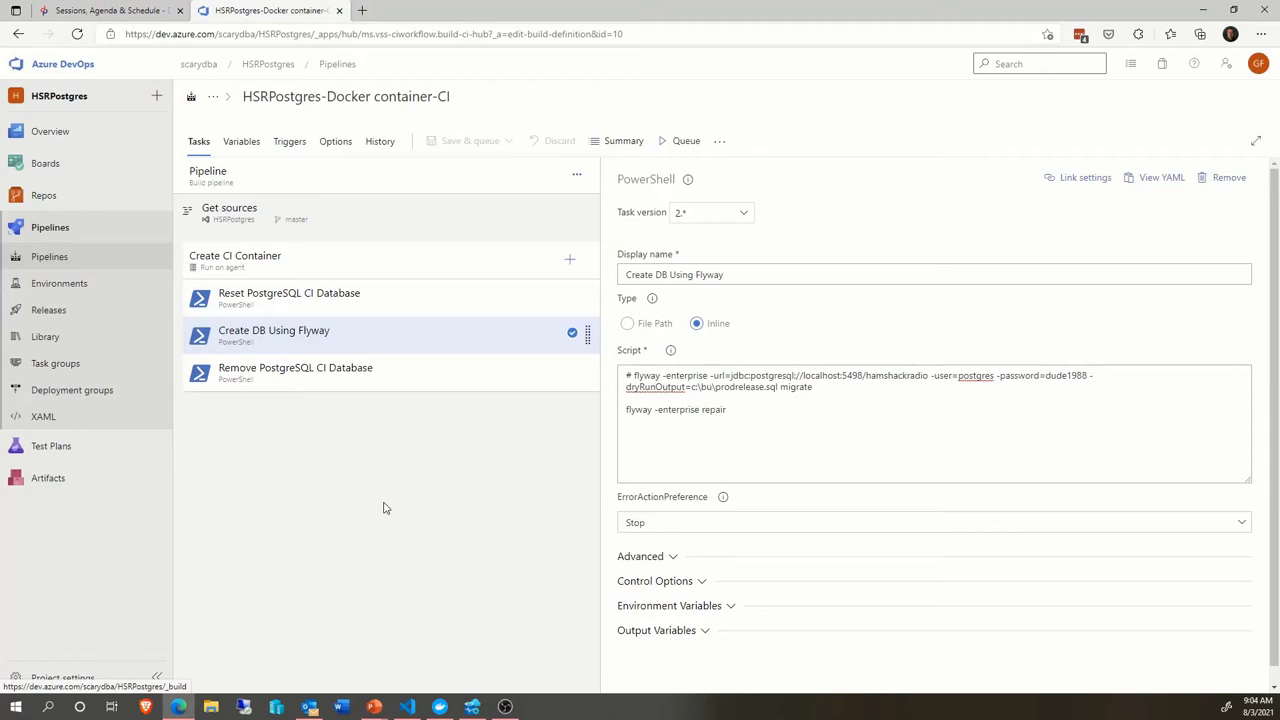
Open the Reset PostgreSQL CI Database task and examine its container creation command and sleep line
click(412, 296)
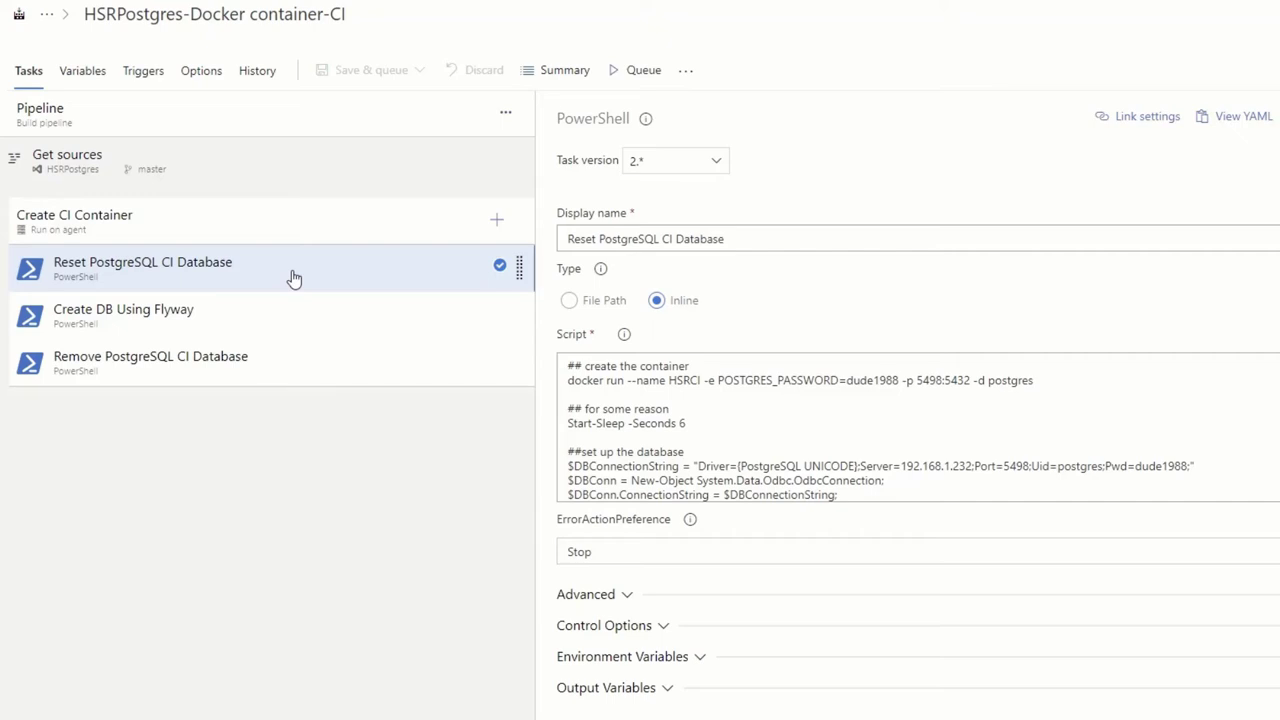
double_click(745, 380)
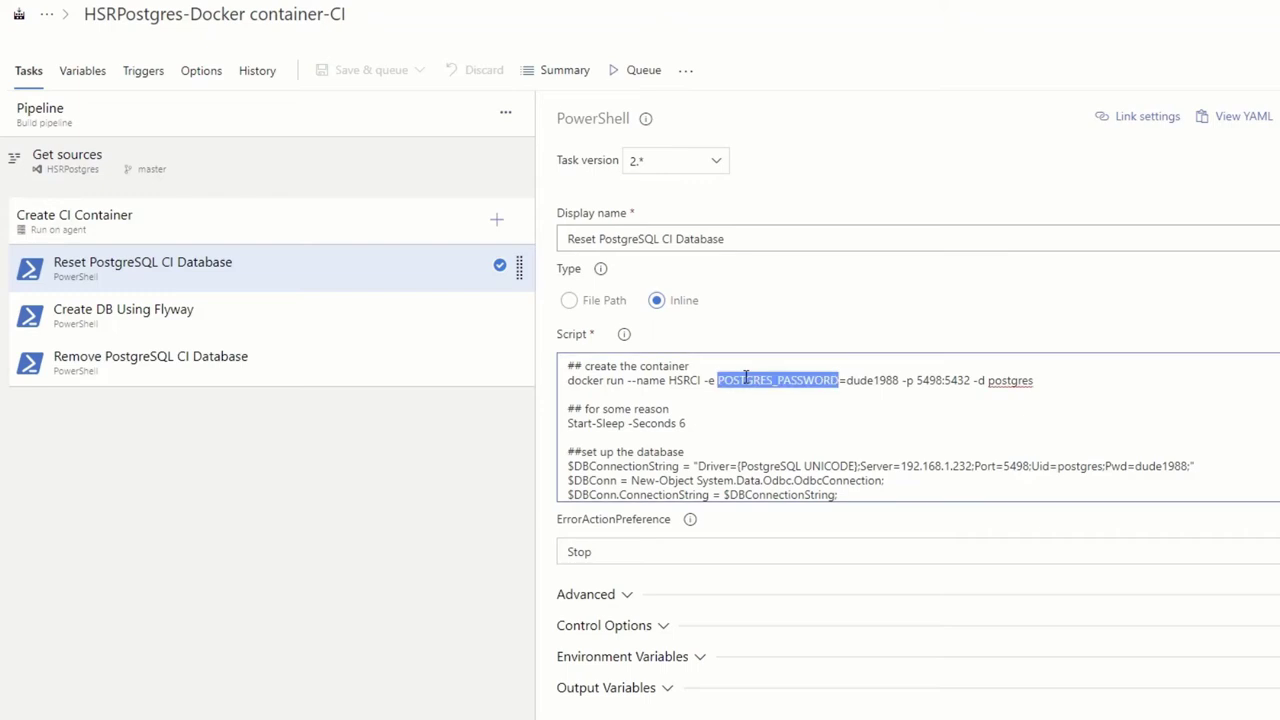
double_click(682, 381)
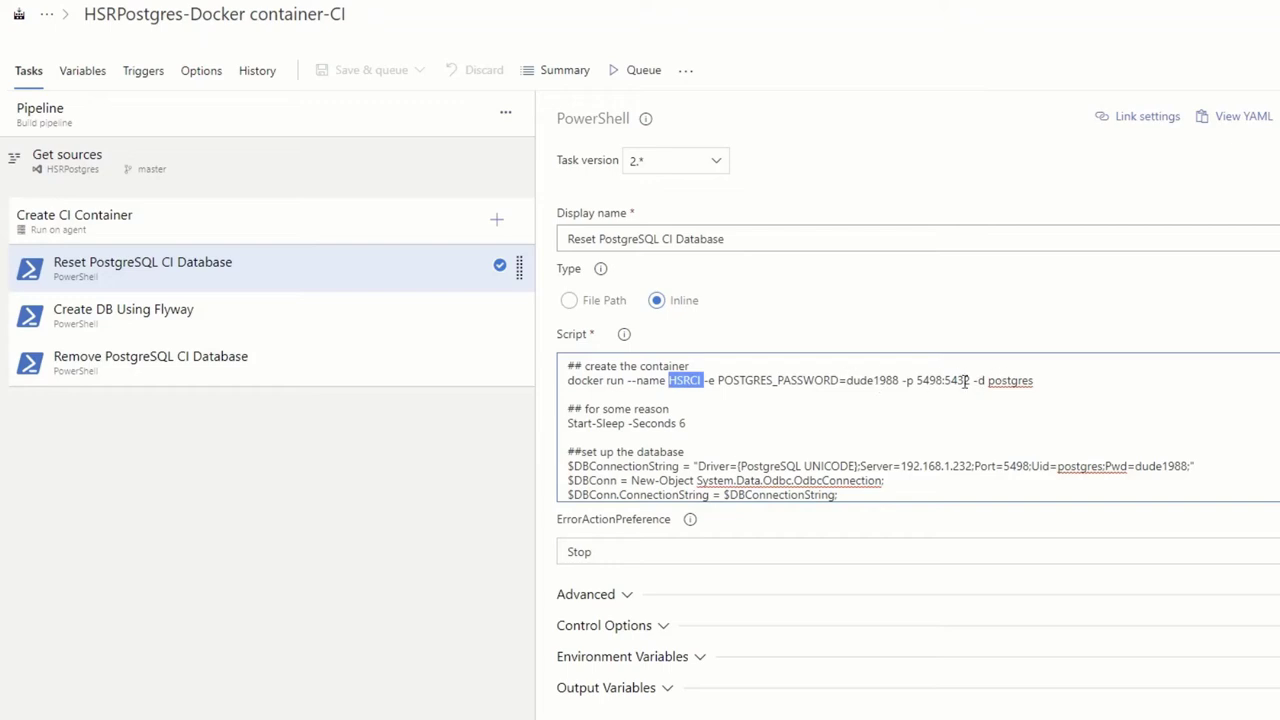
double_click(638, 412)
click(676, 424)
Examine the database setup part of the Reset PostgreSQL CI Database script, including the $DBConnectionString and command lines
scroll(820, 442, down, 2)
scroll(820, 442, down, 3)
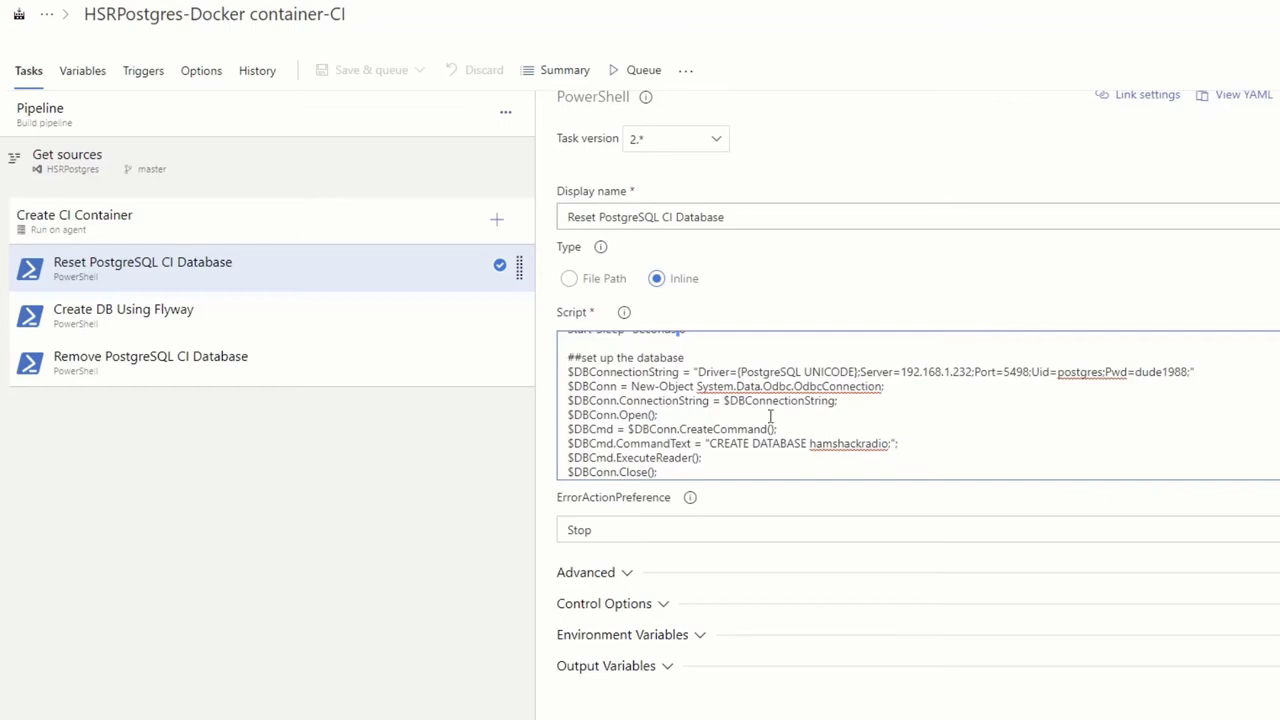
double_click(612, 373)
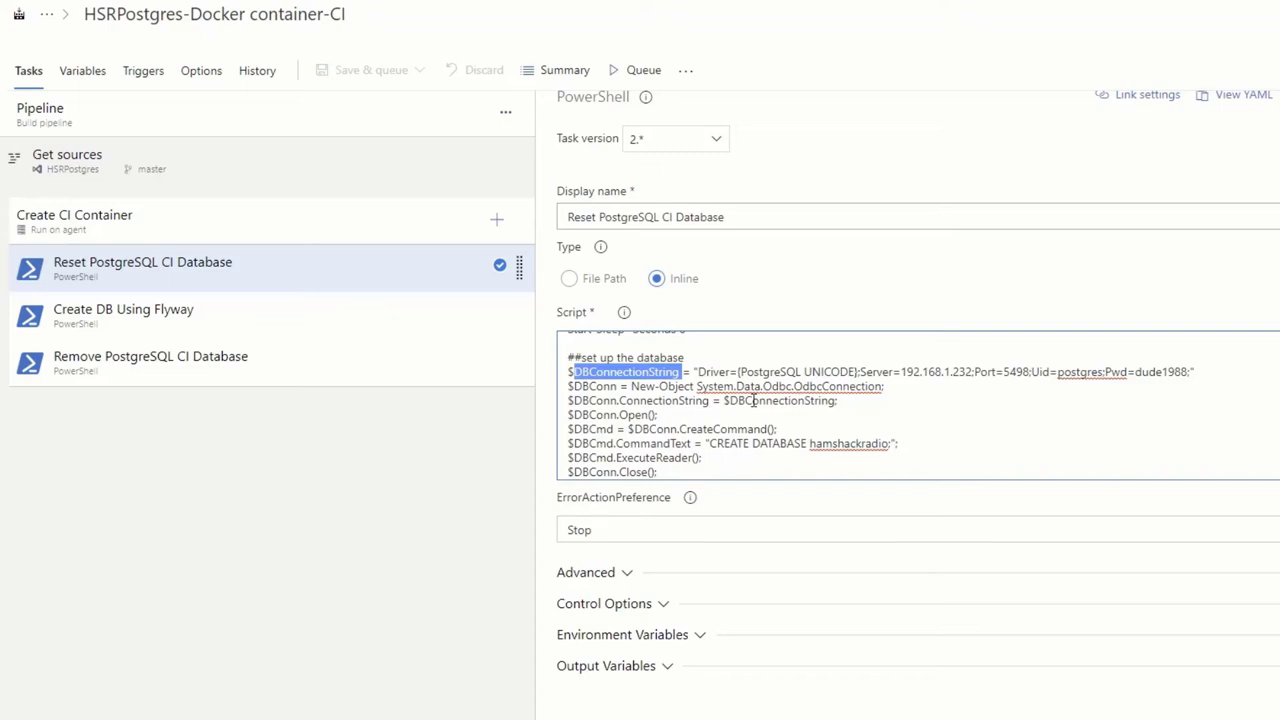
click(781, 388)
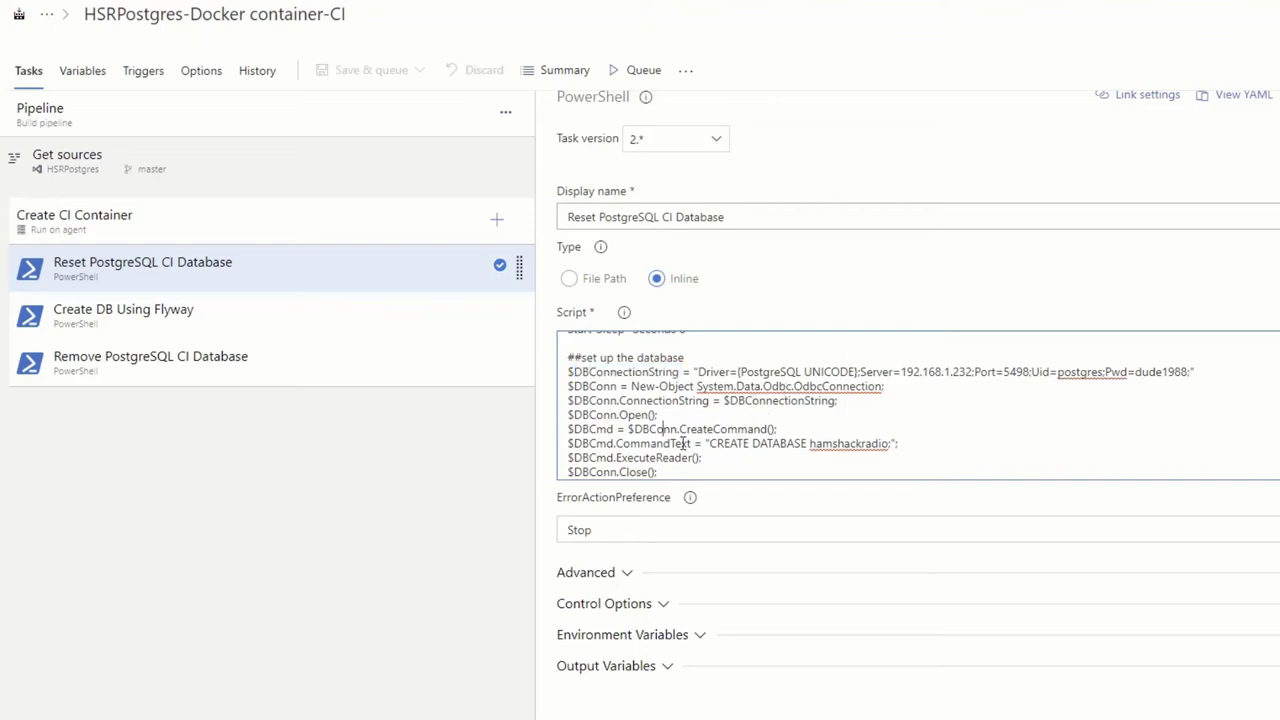
scroll(690, 438, up, 2)
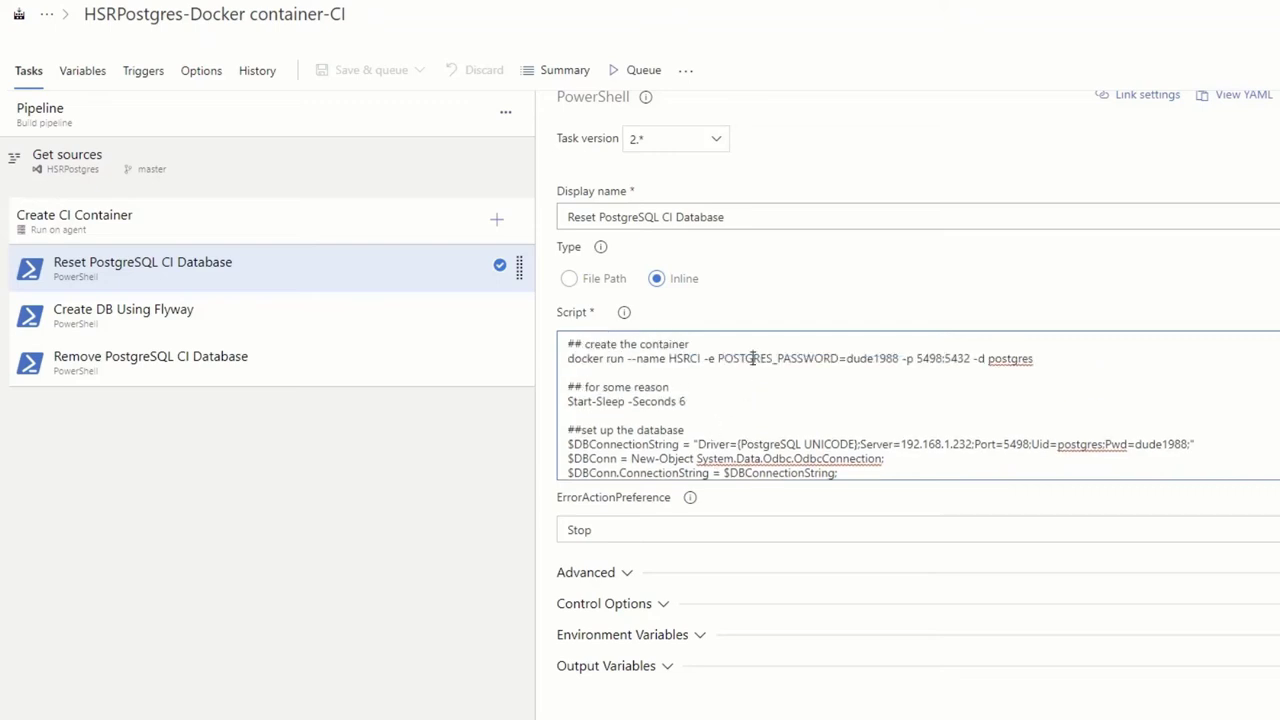
scroll(748, 402, down, 2)
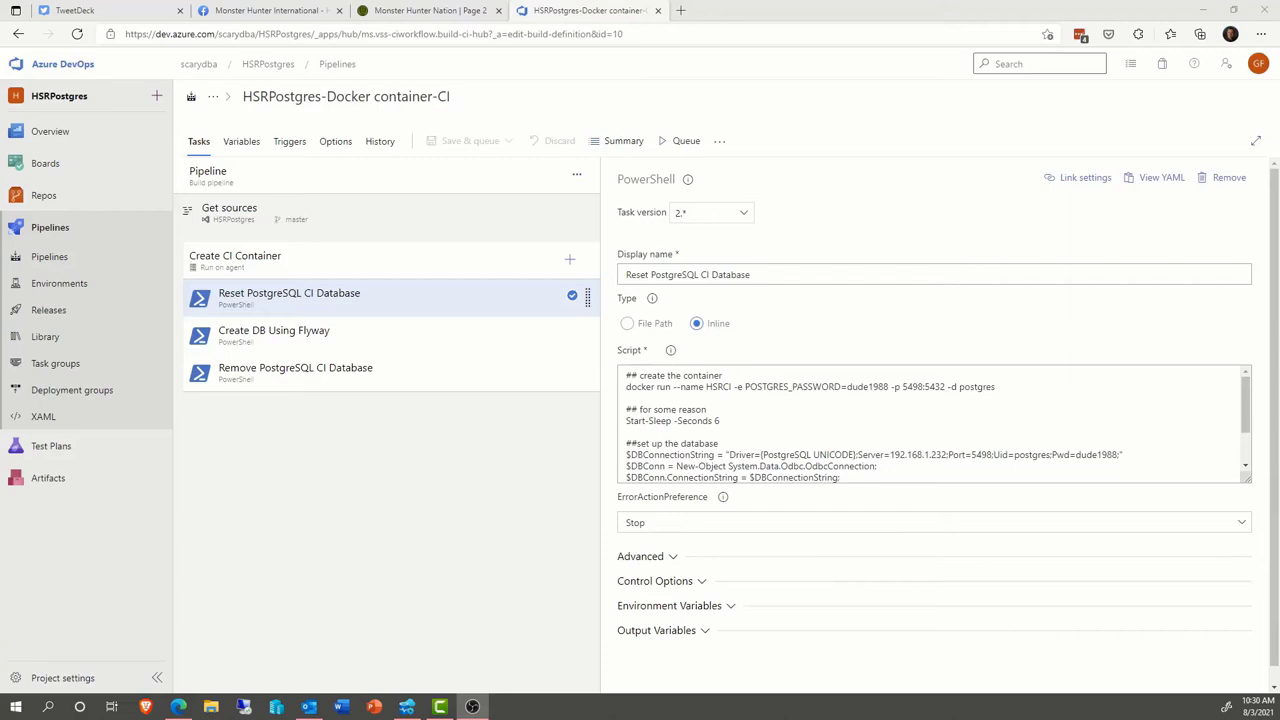
Open the YAML view of the Reset PostgreSQL CI Database task and read through its PowerShell step
click(1160, 178)
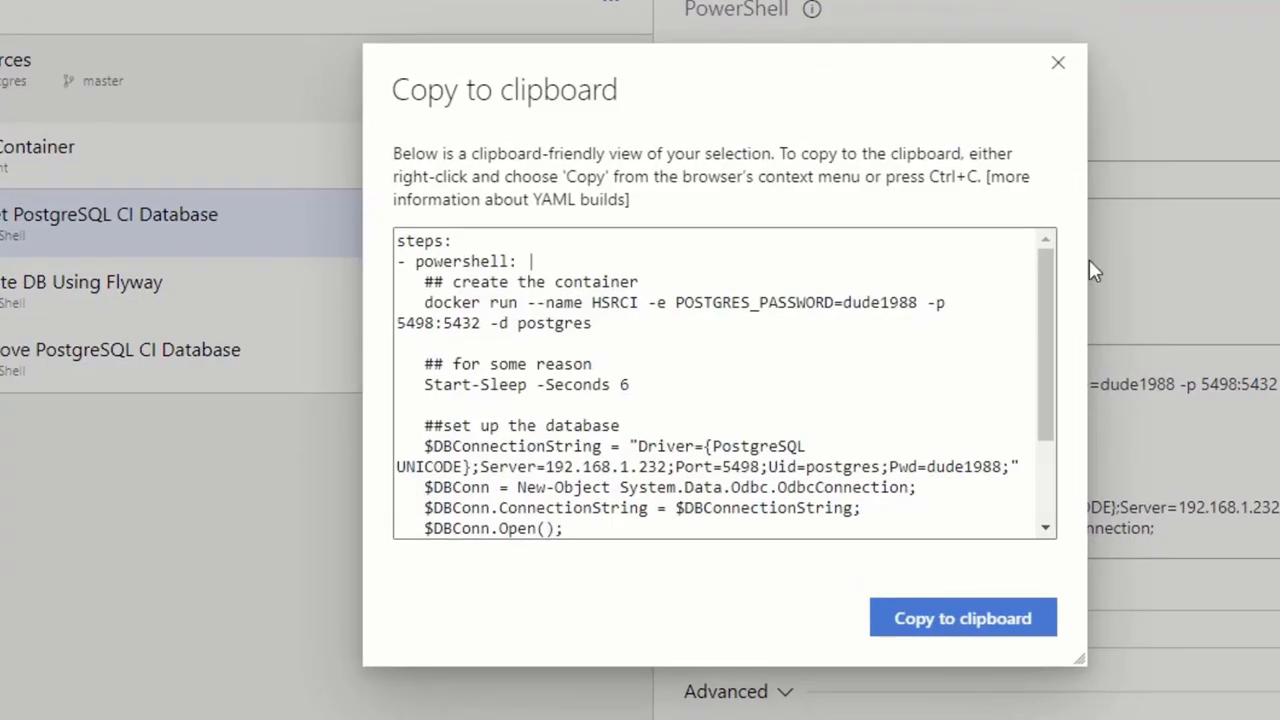
click(462, 243)
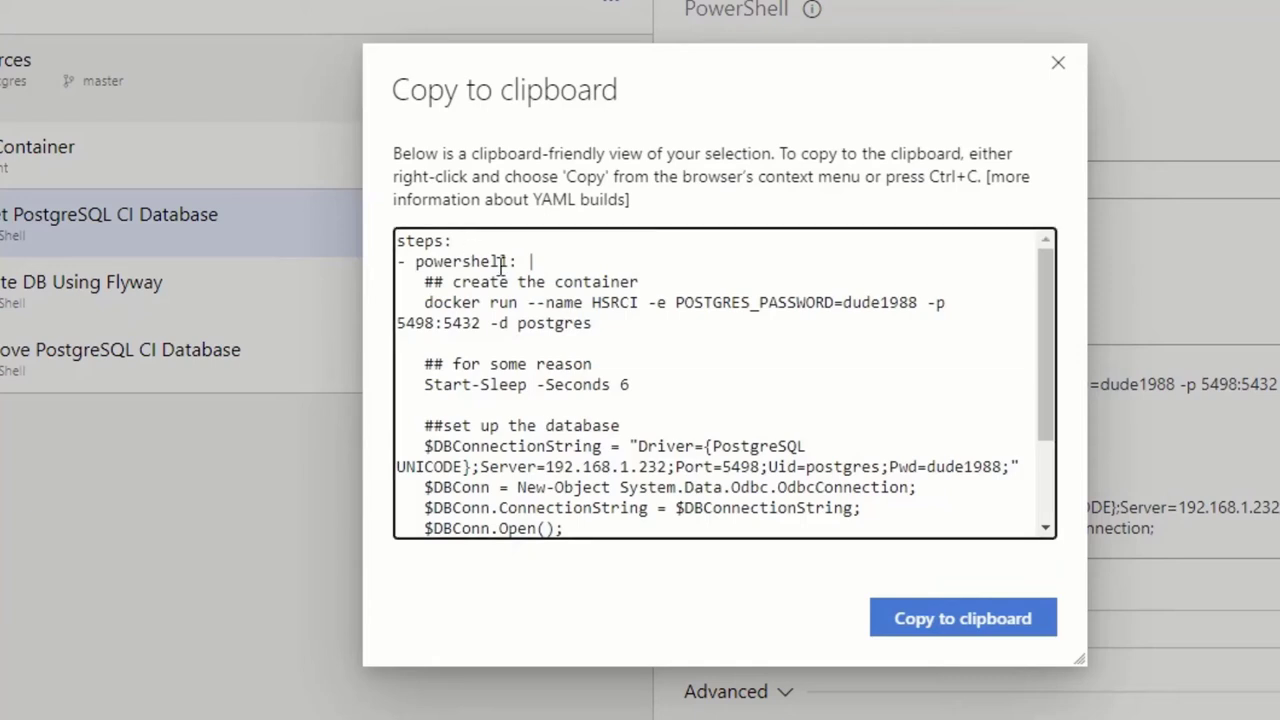
scroll(643, 282, down, 2)
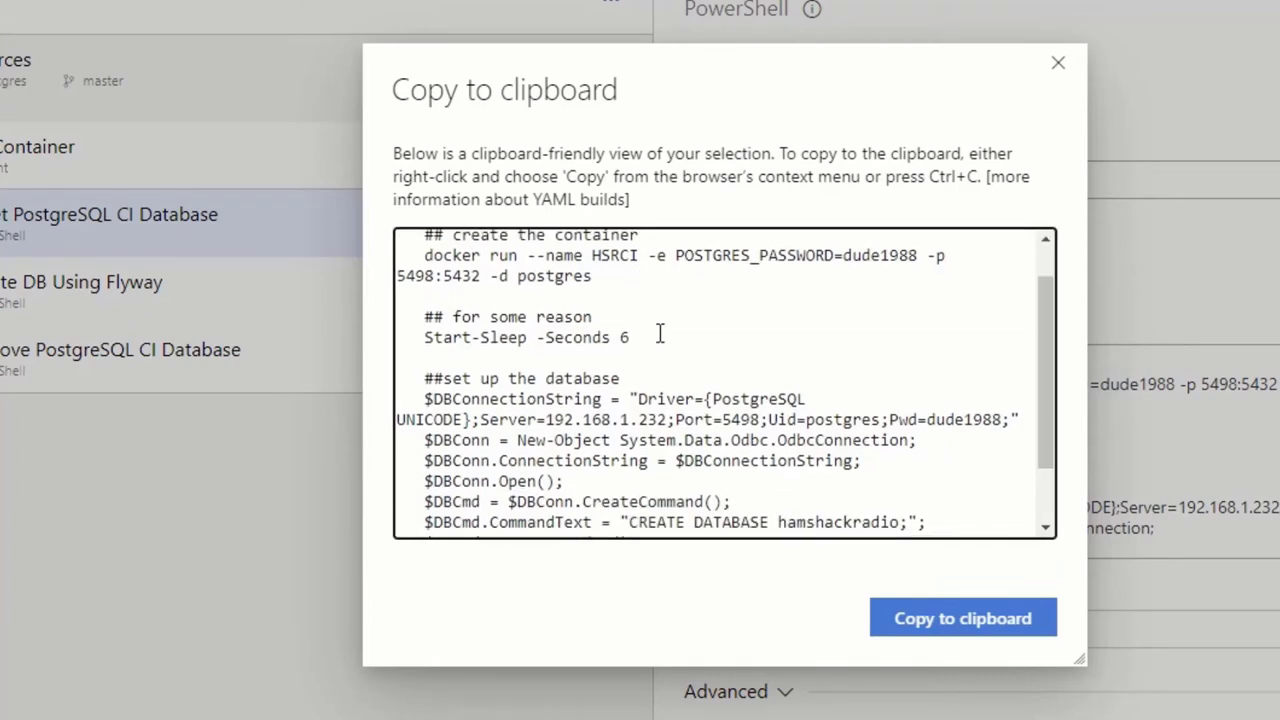
scroll(660, 331, up, 2)
scroll(635, 327, down, 1)
scroll(635, 327, down, 2)
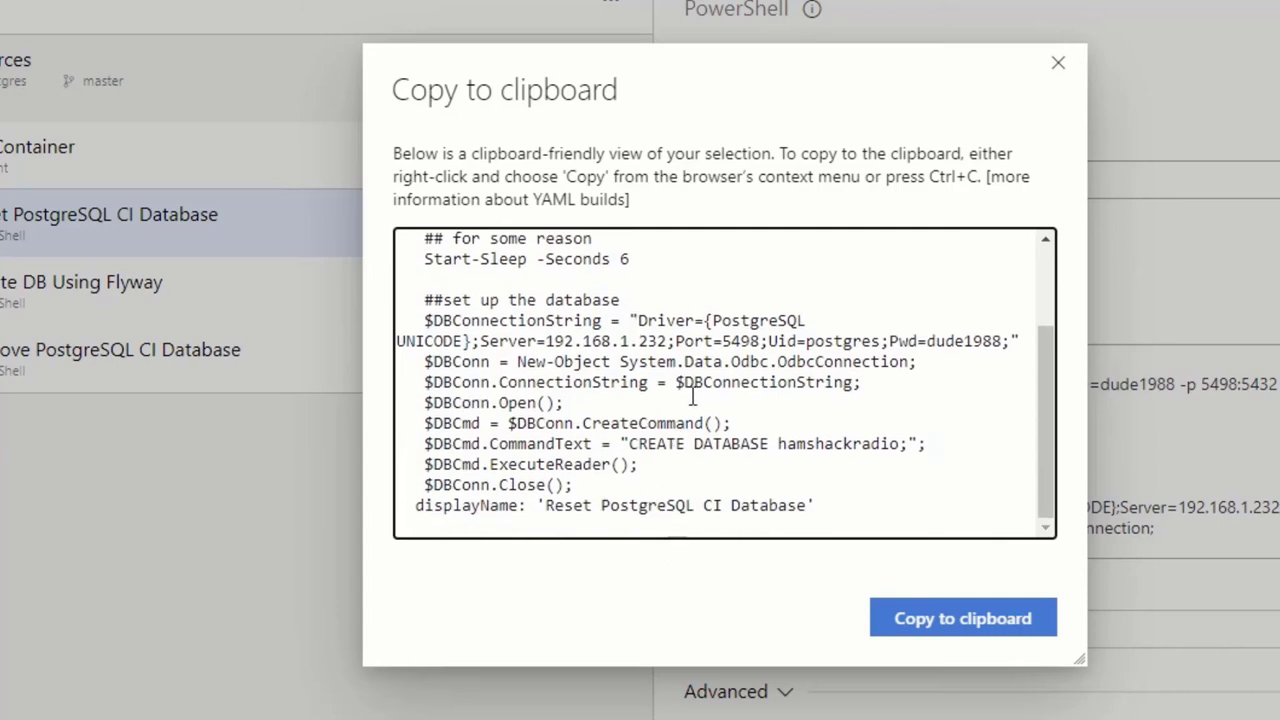
scroll(685, 476, up, 3)
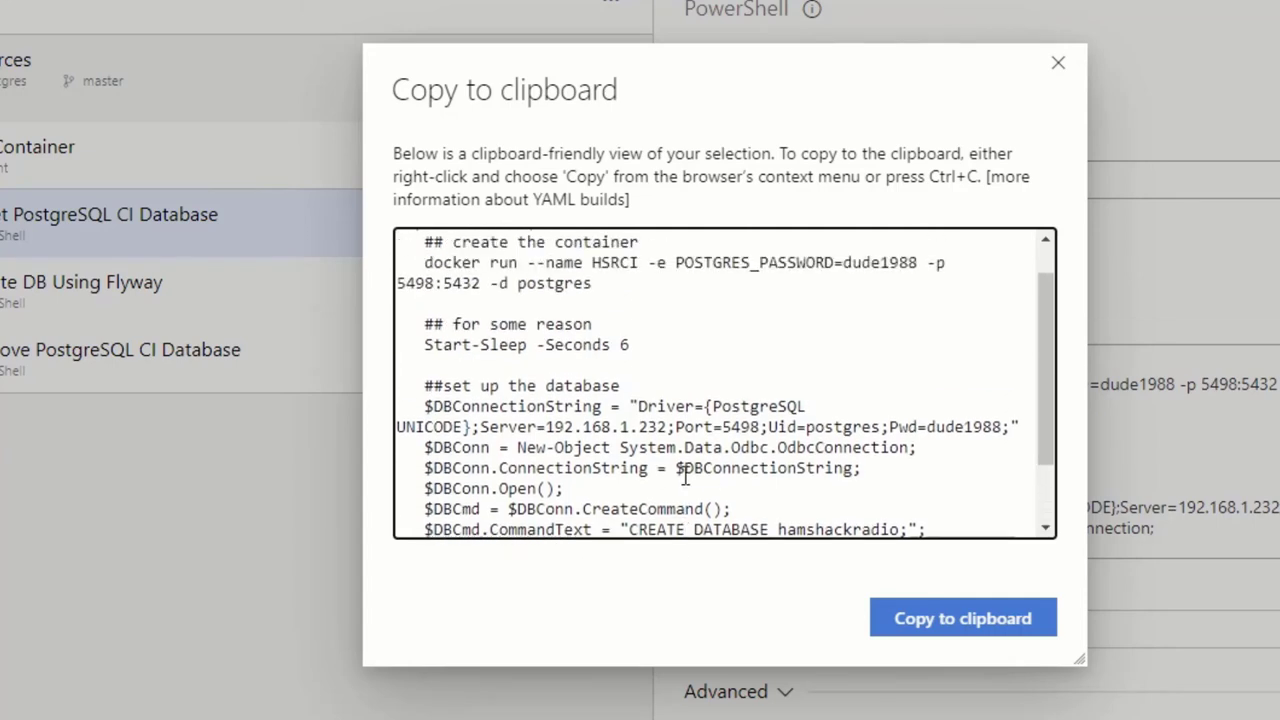
scroll(698, 425, down, 3)
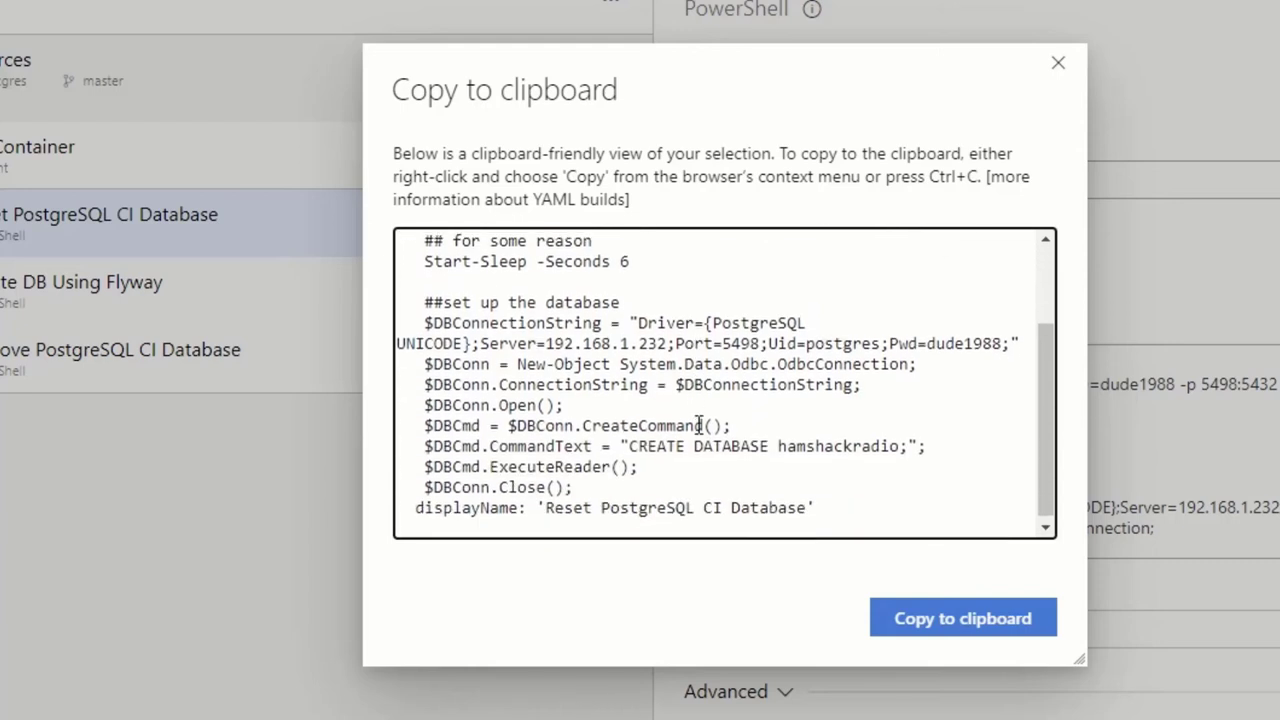
scroll(698, 422, up, 1)
scroll(698, 425, up, 1)
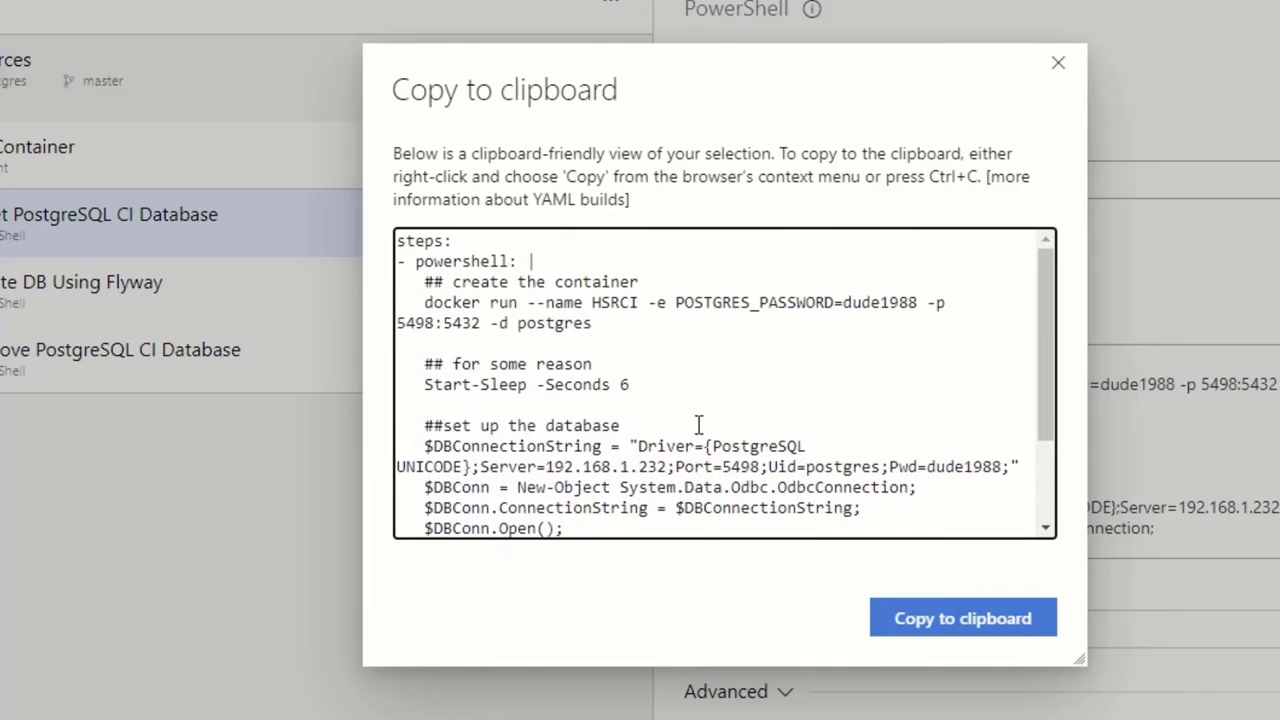
Read through the rest of the Reset PostgreSQL CI Database YAML and close its copy view
scroll(698, 425, down, 3)
scroll(698, 425, up, 3)
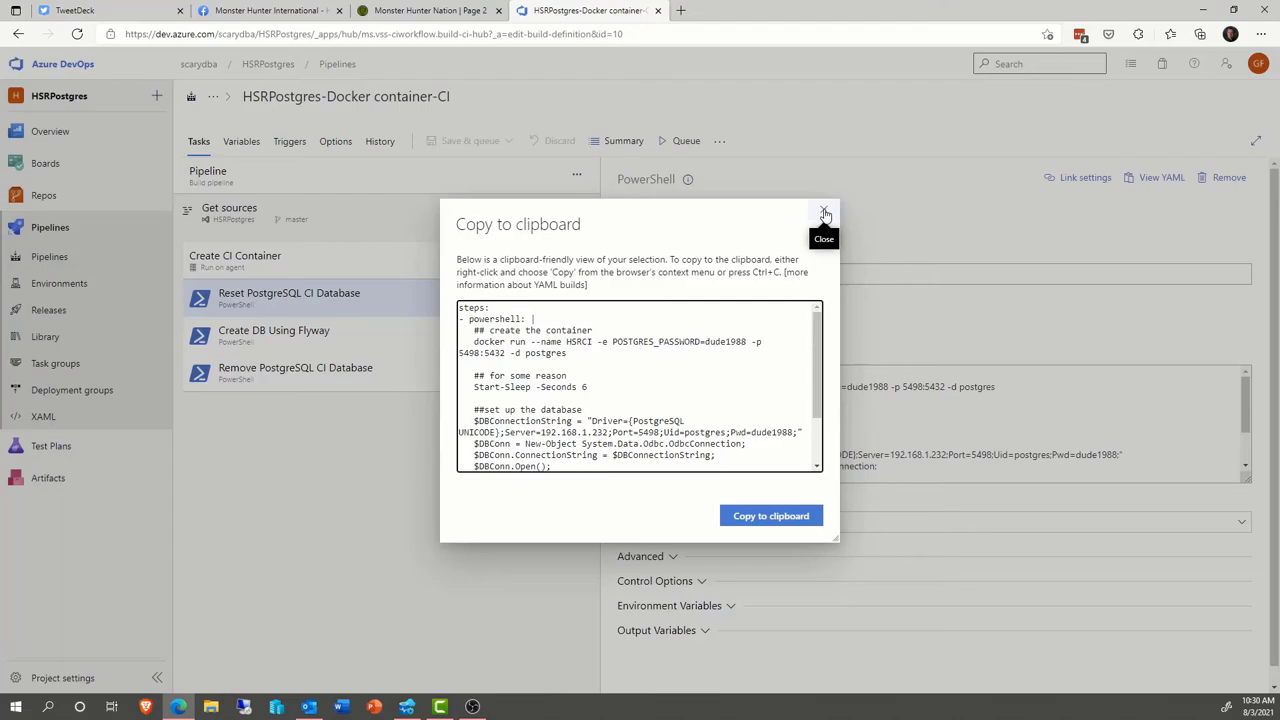
click(824, 213)
In the Create DB Using Flyway script, uncomment the flyway migrate command and comment out the flyway -enterprise repair line with #
click(299, 340)
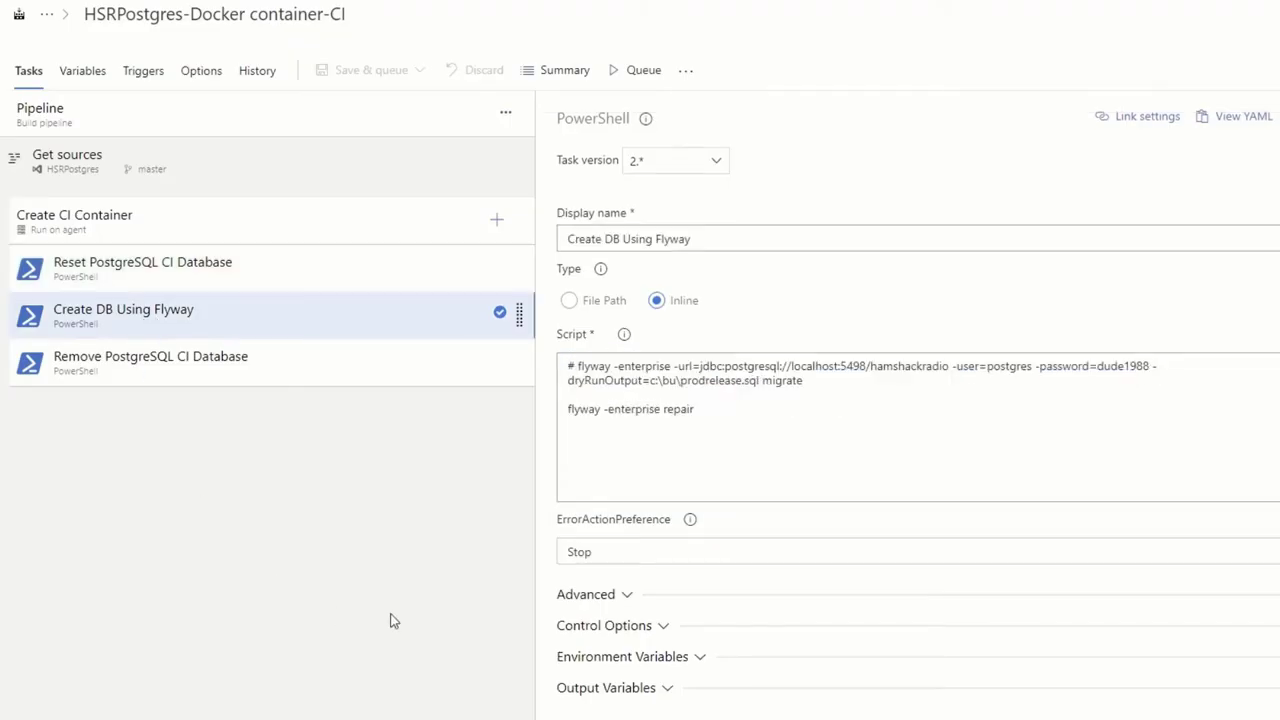
click(699, 409)
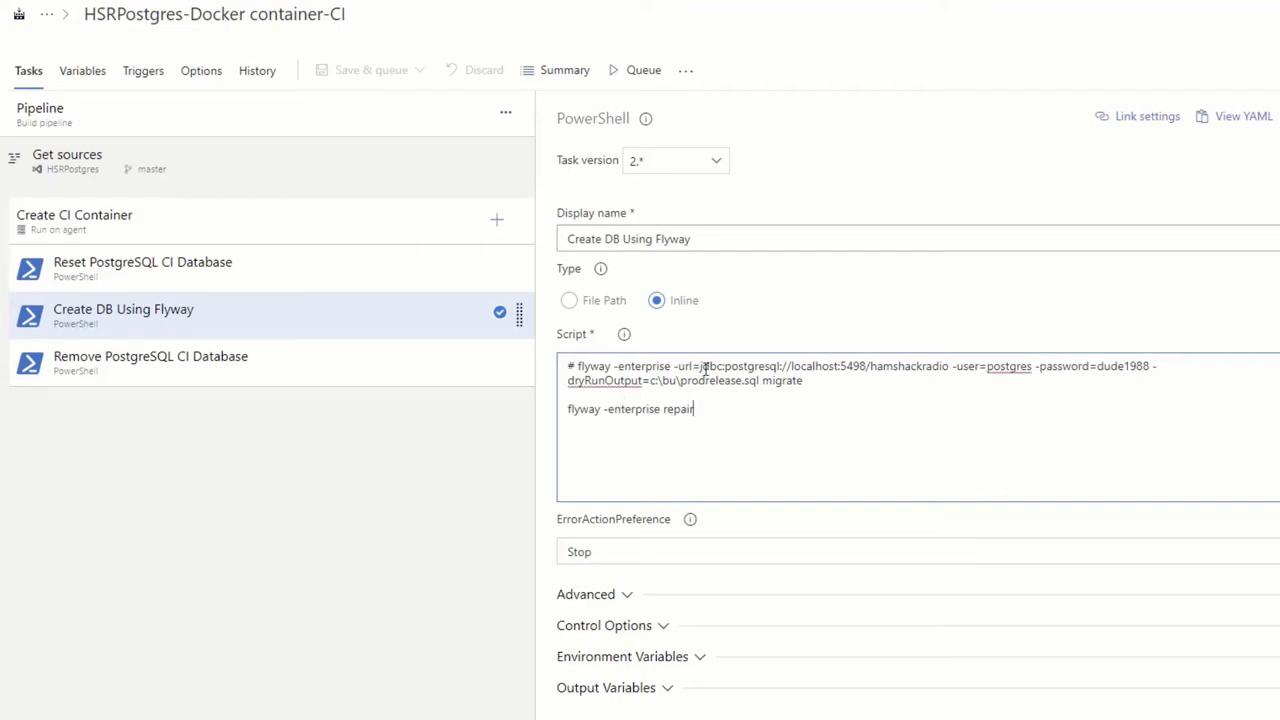
click(579, 368)
key(BackSpace)
key(BackSpace)
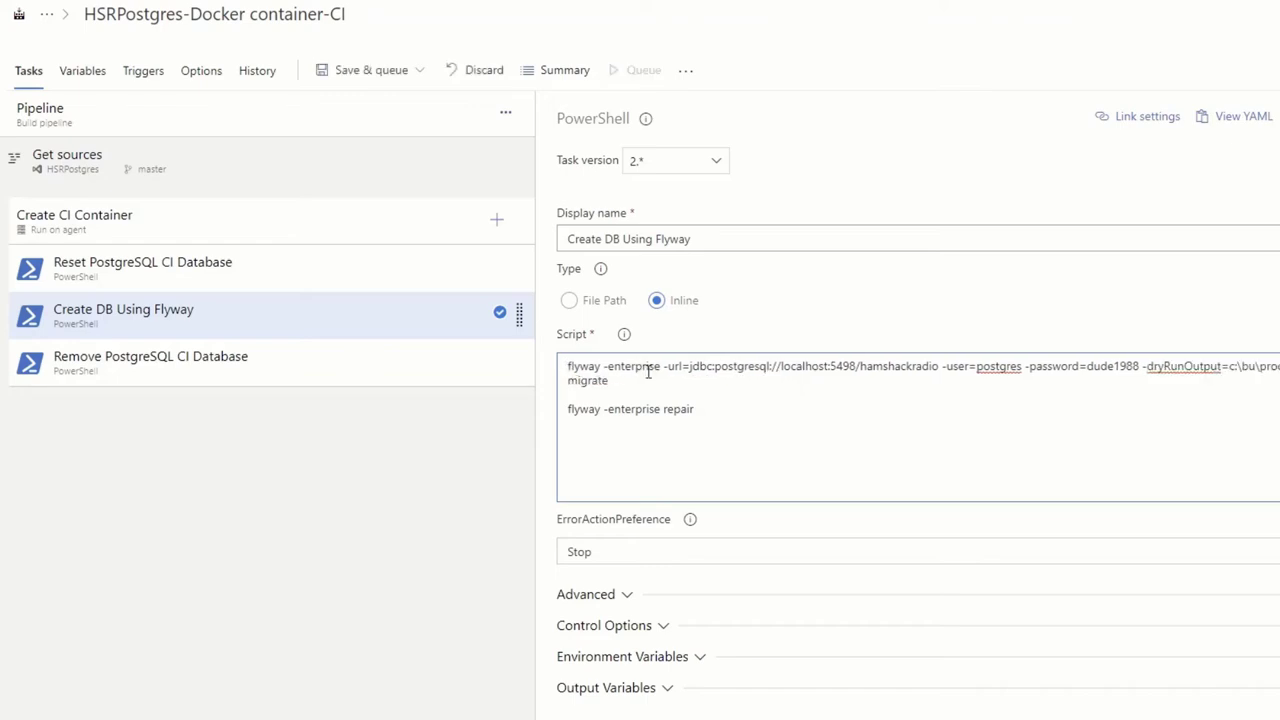
key(Down)
key(Down)
key(Down)
text(#)
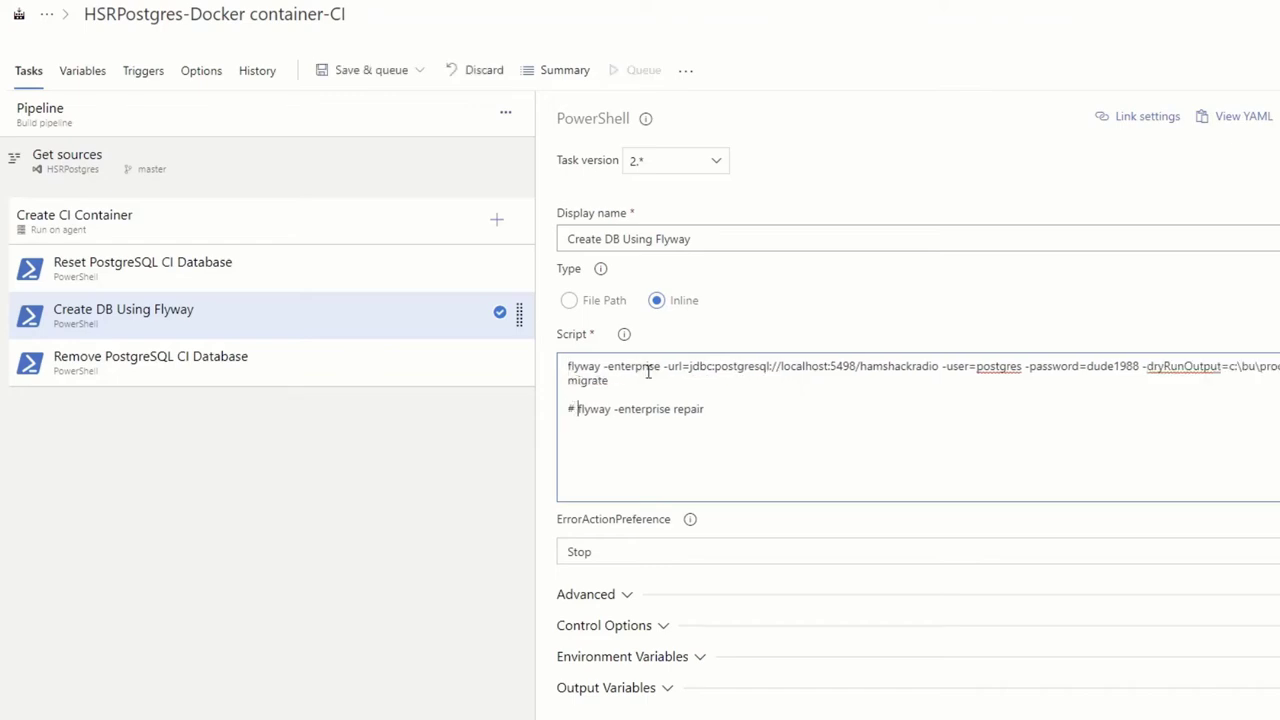
Check the hamshackradio database name in the migrate command's URL and save the build pipeline without a comment or queuing
click(827, 368)
double_click(905, 367)
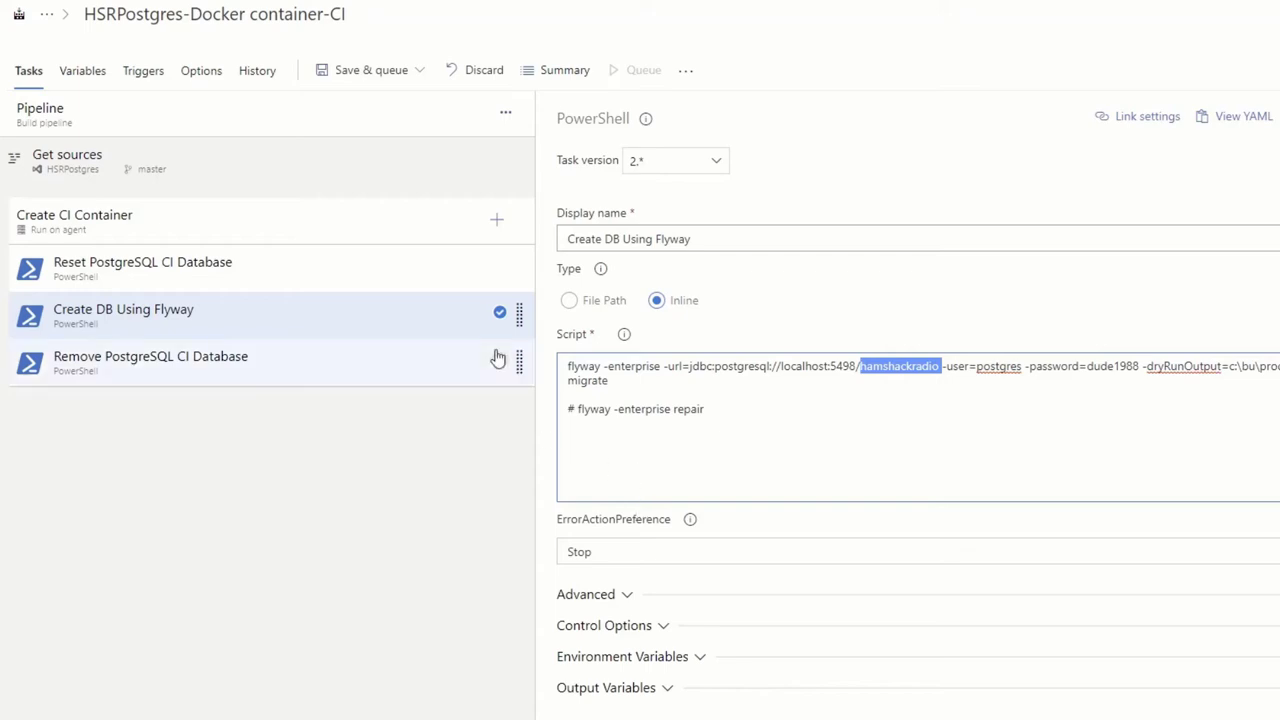
click(391, 77)
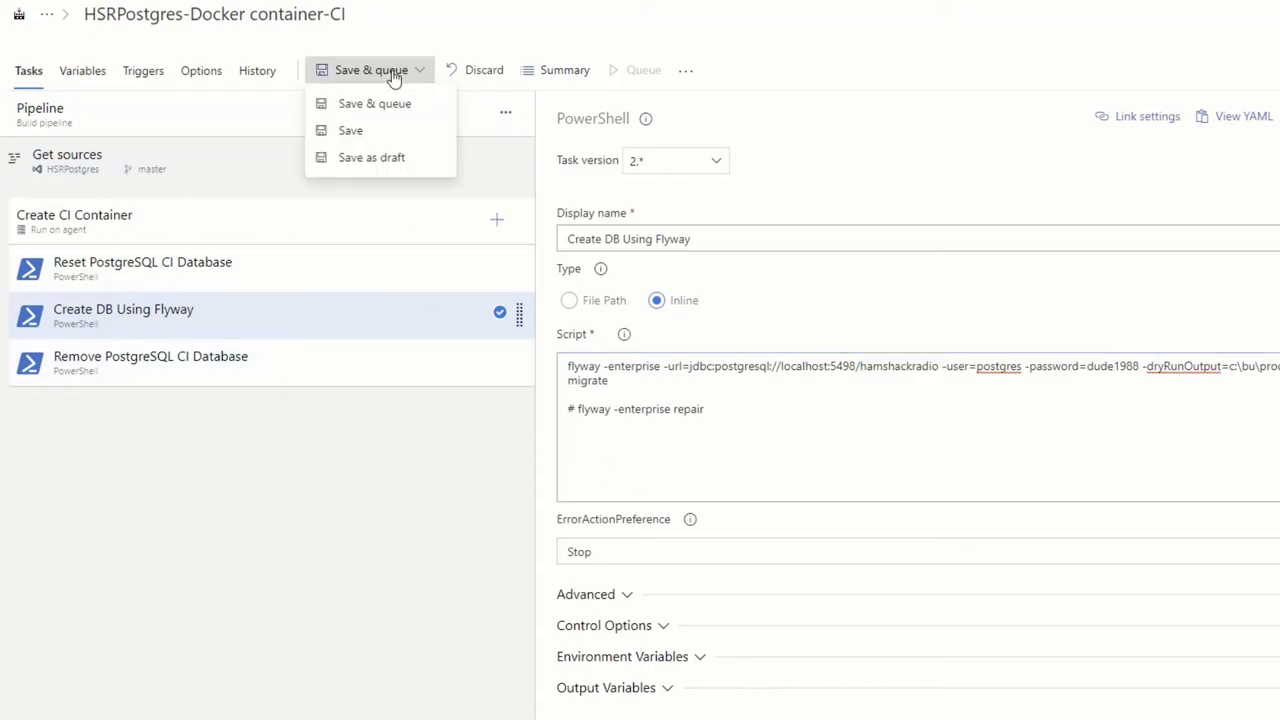
click(378, 135)
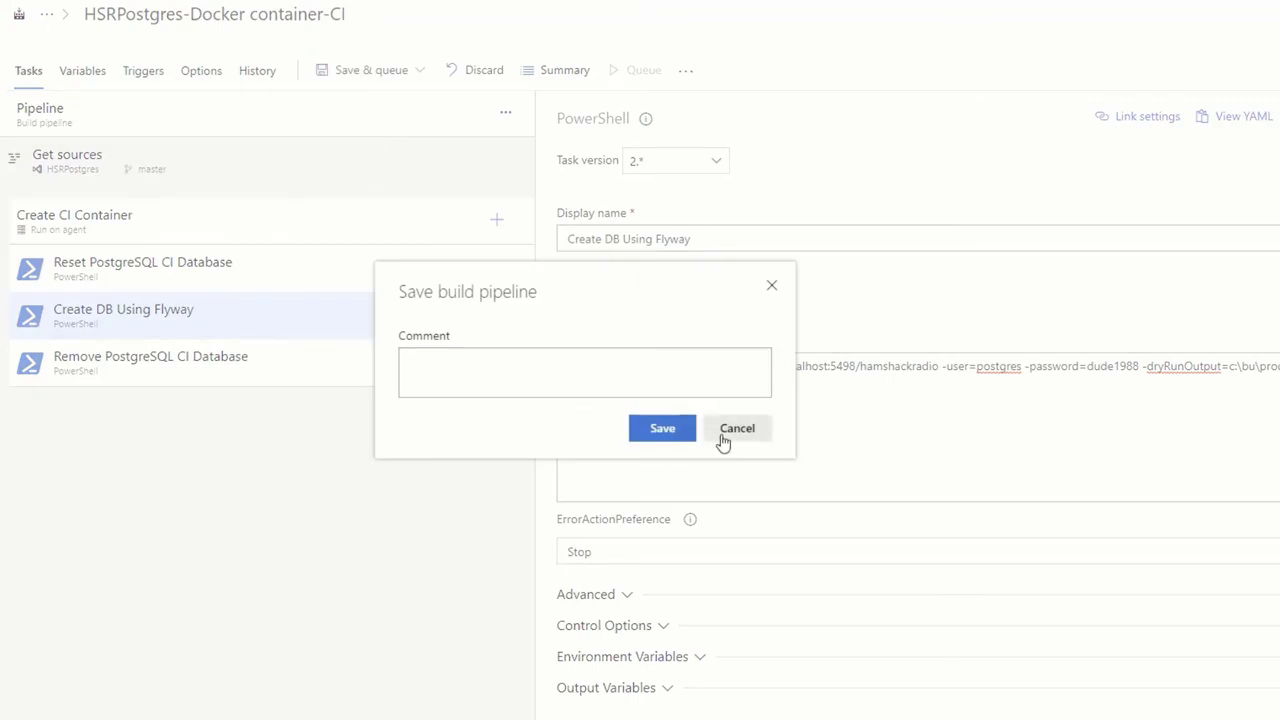
click(686, 436)
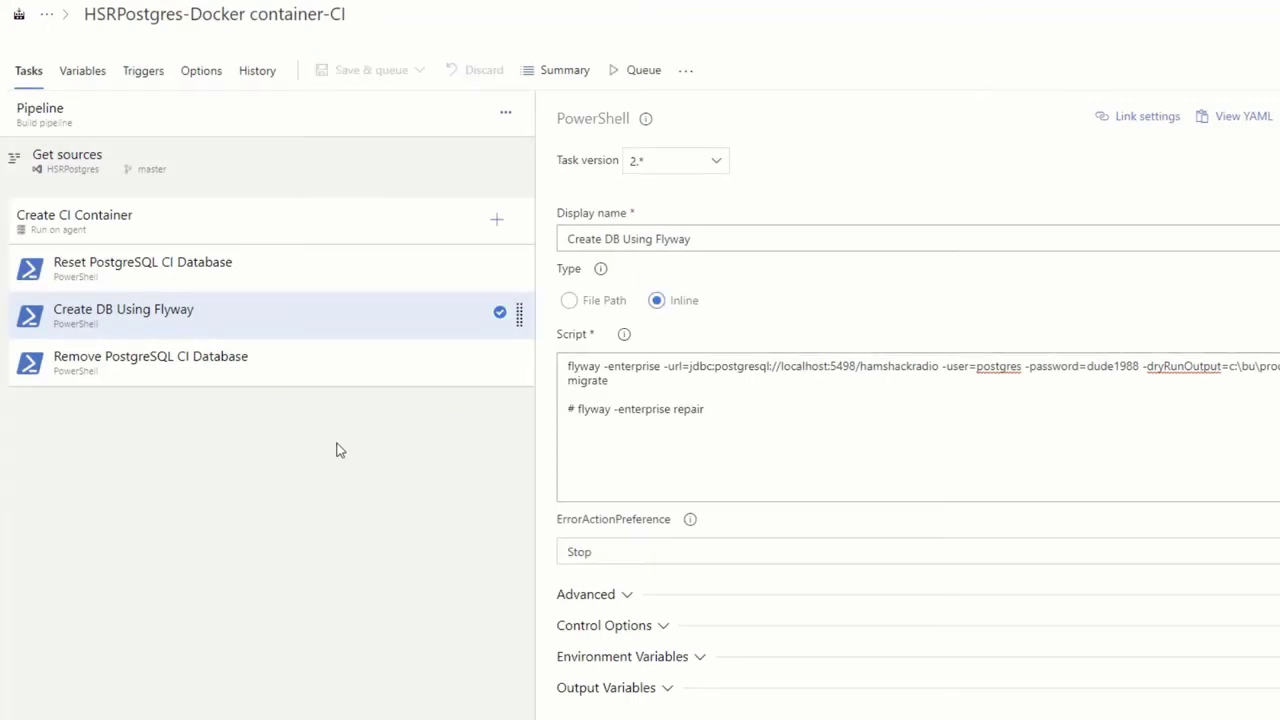
Examine the Remove PostgreSQL CI Database script and the dryRunOutput path in the Create DB Using Flyway script
click(180, 380)
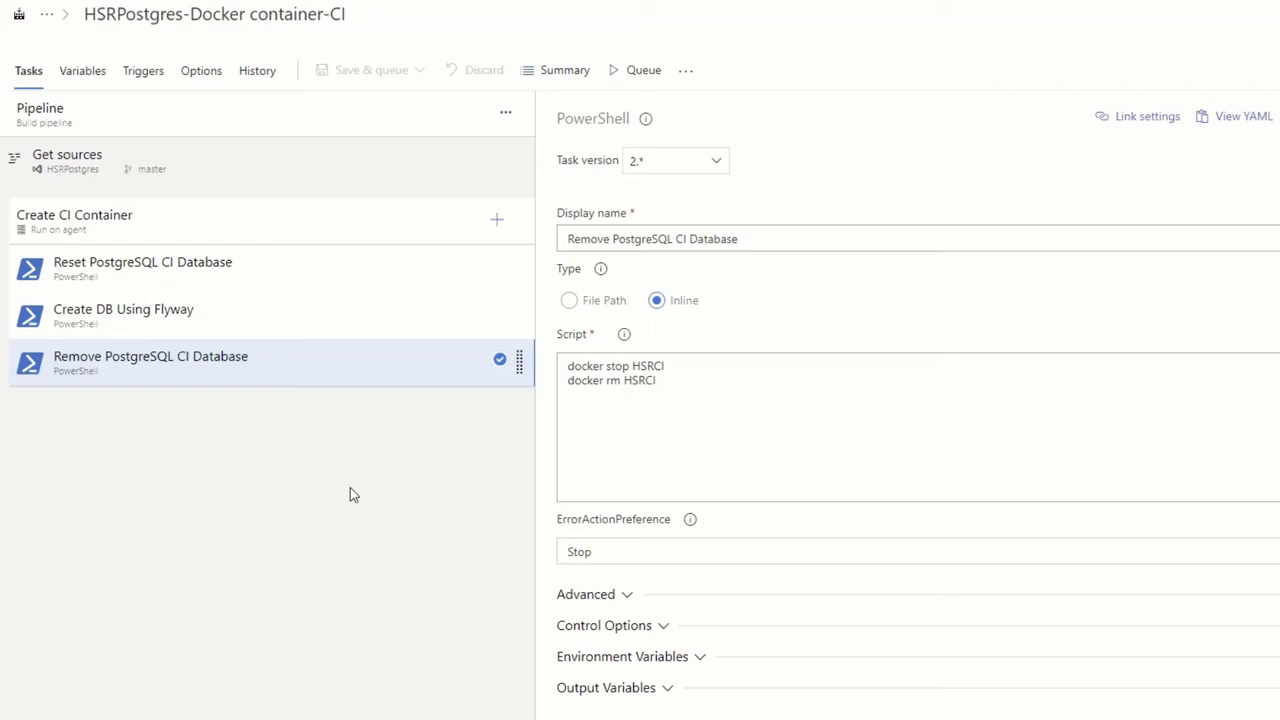
click(268, 329)
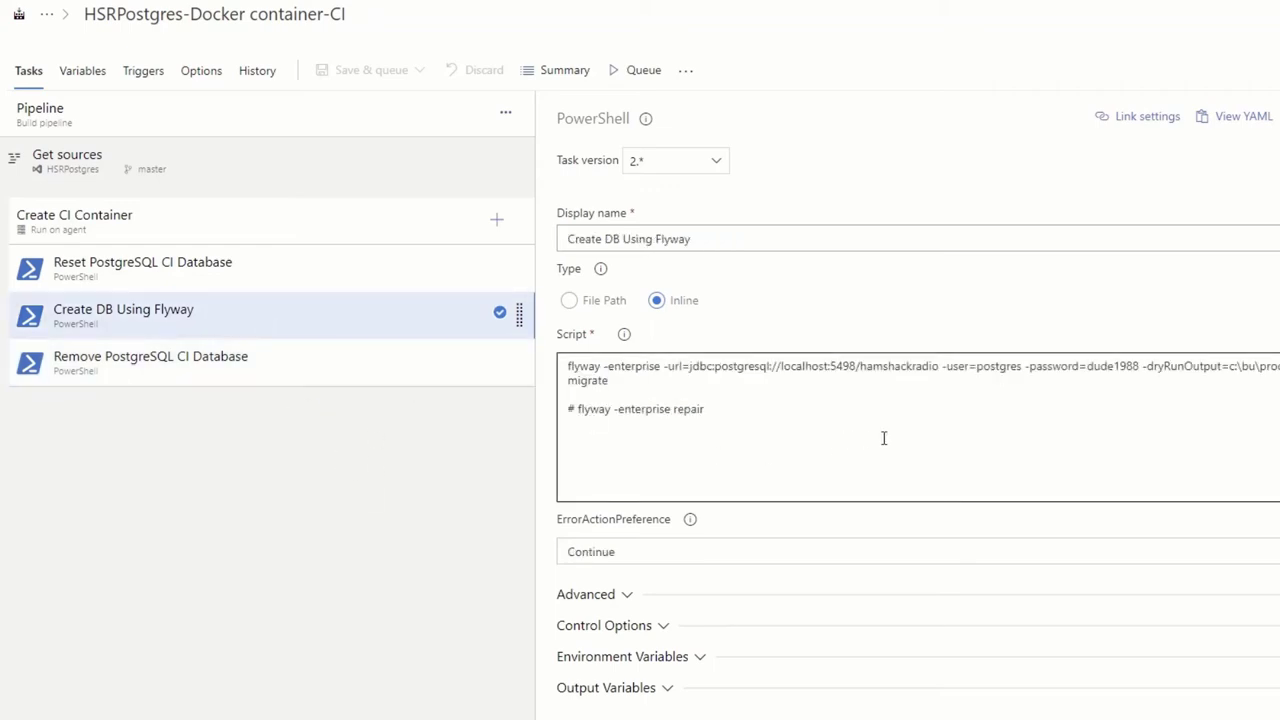
double_click(1186, 366)
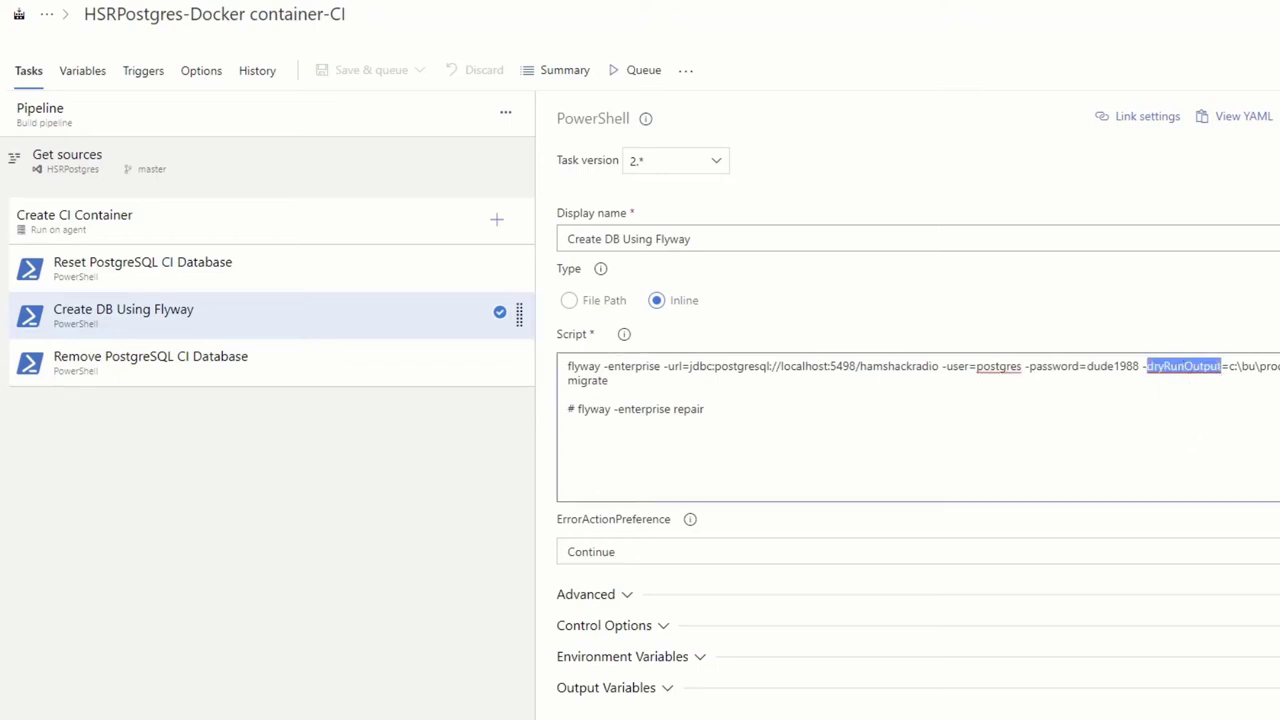
double_click(1268, 366)
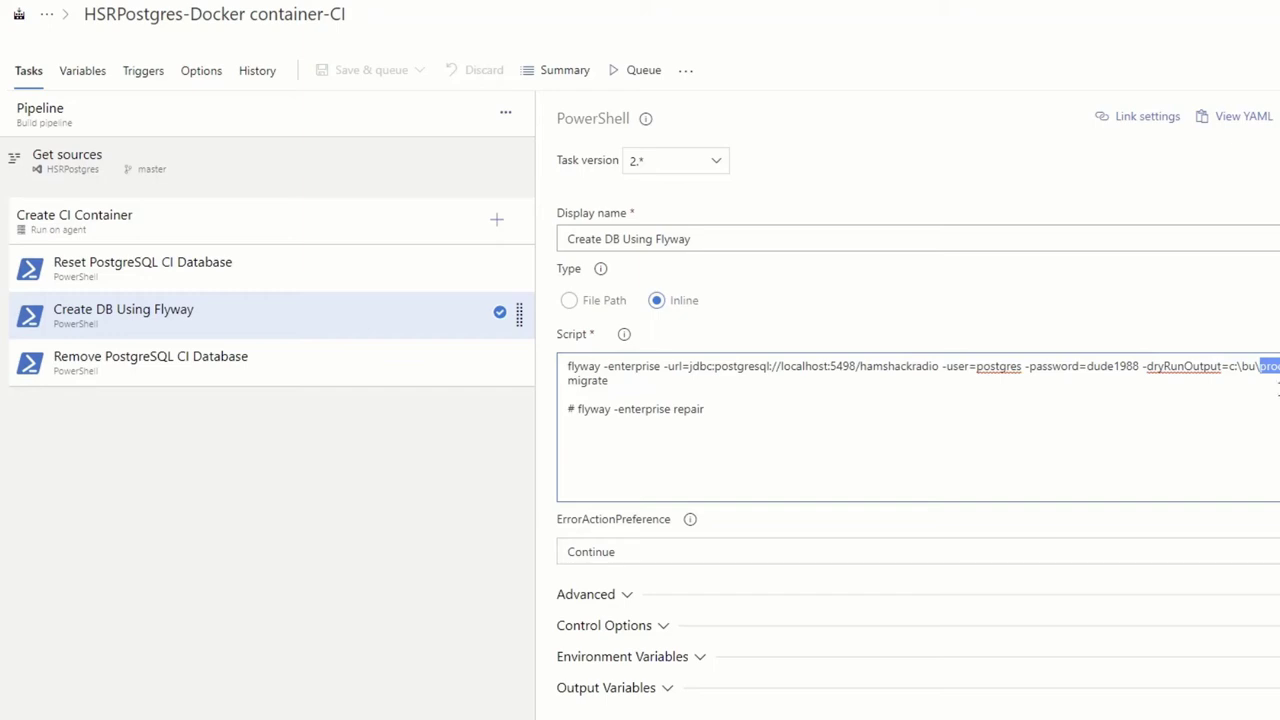
drag(1229, 366, 1279, 366)
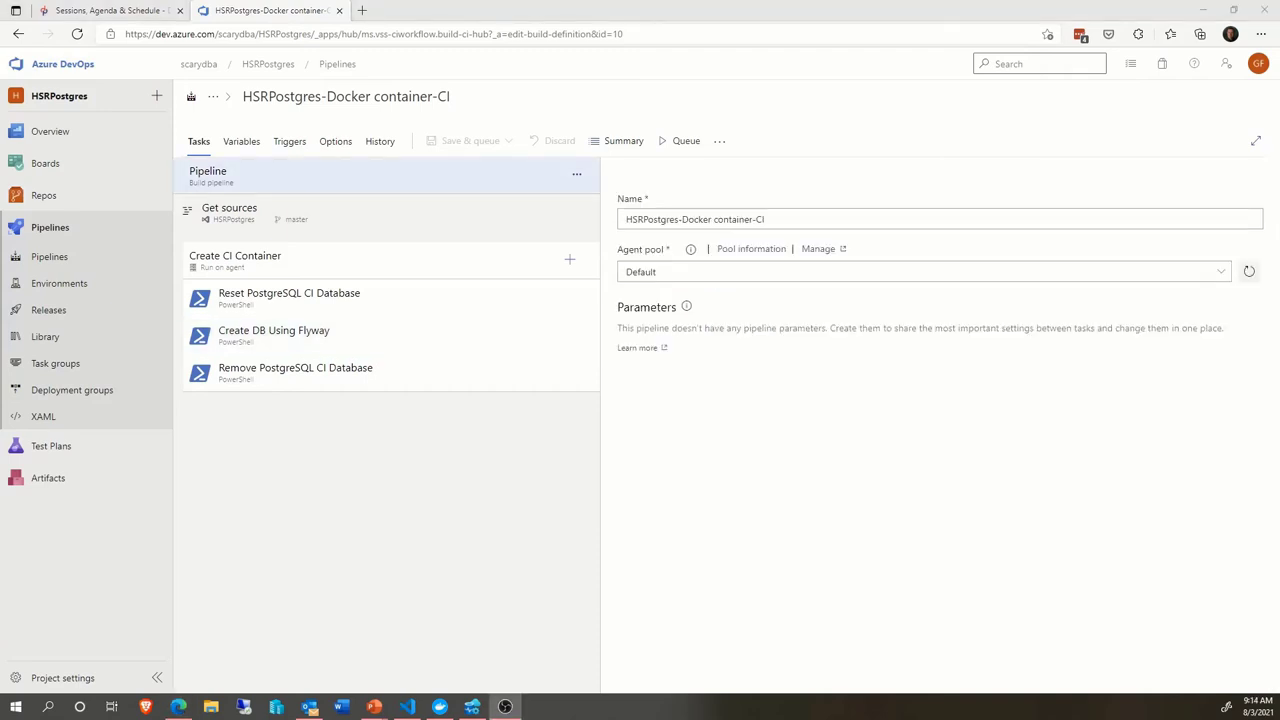
Switch to Visual Studio Code, look over the V6__Just_A_Little_Powershell.ps1 script and close it
key(alt+Tab)
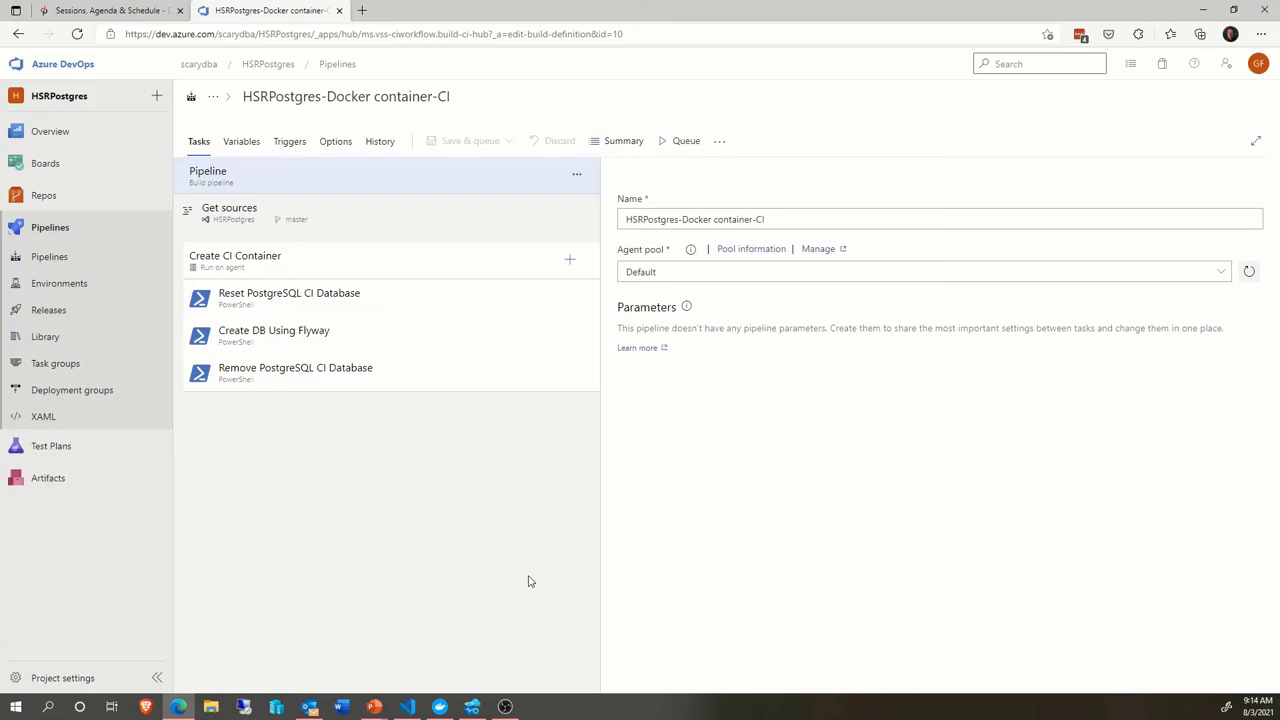
key(alt+Tab)
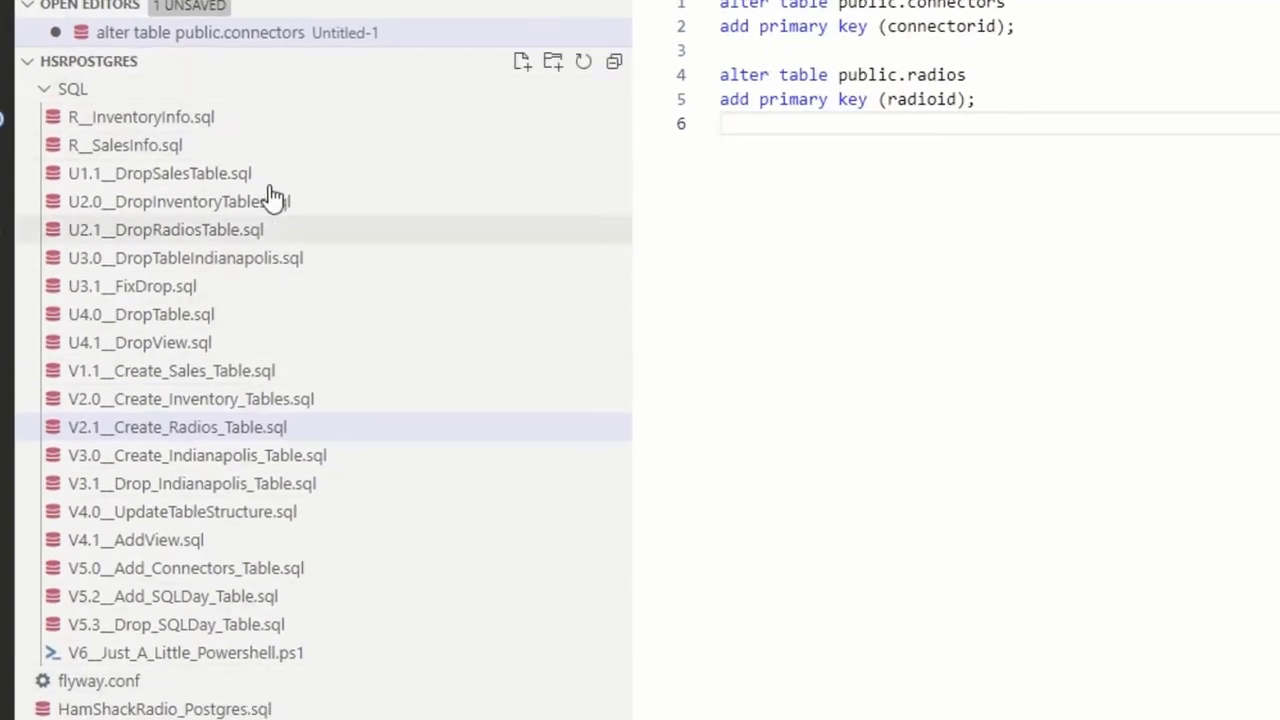
click(258, 653)
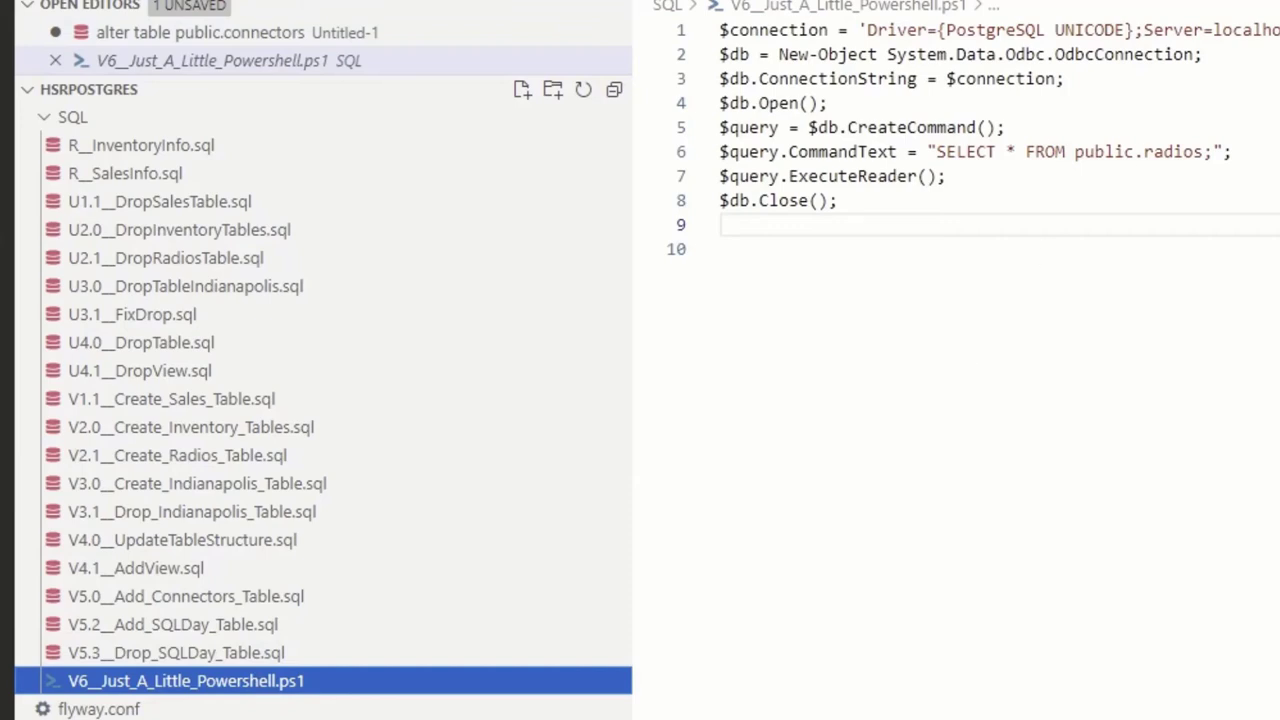
key(ctrl+w)
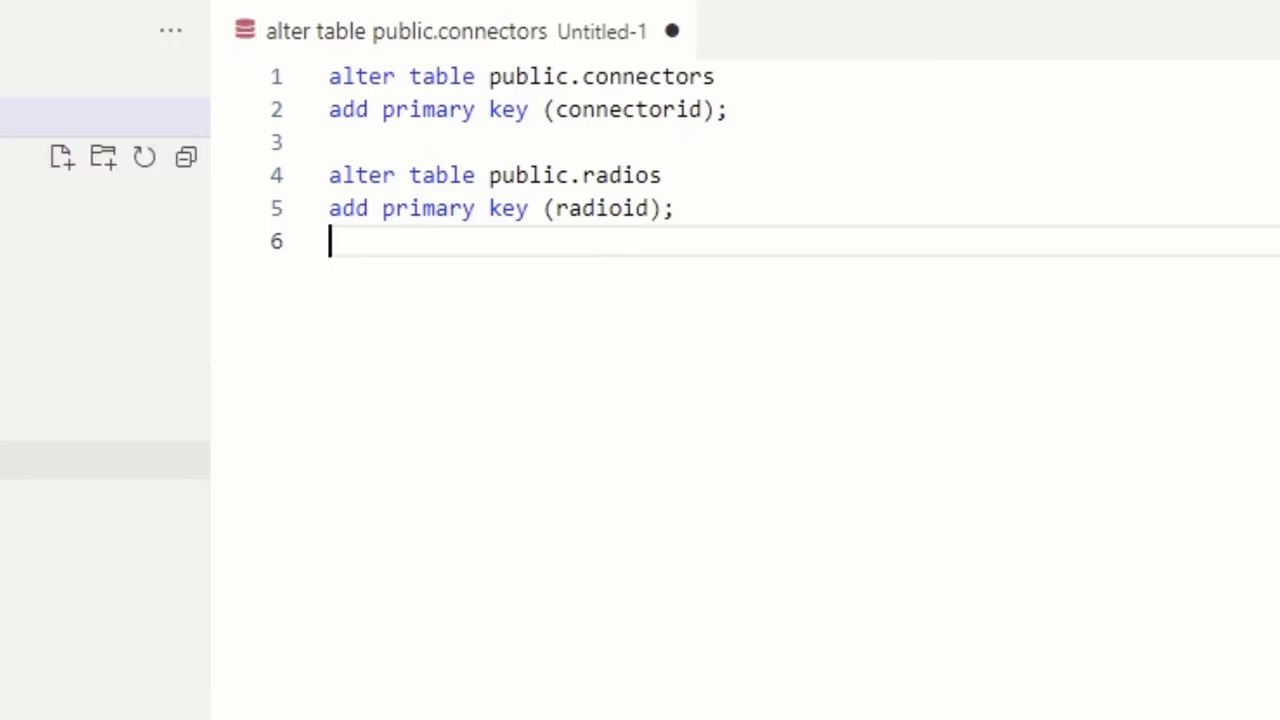
Save the untitled primary key script in the HSRPostgres SQL folder as V7__Adding_Primary_Keys
key(ctrl+s)
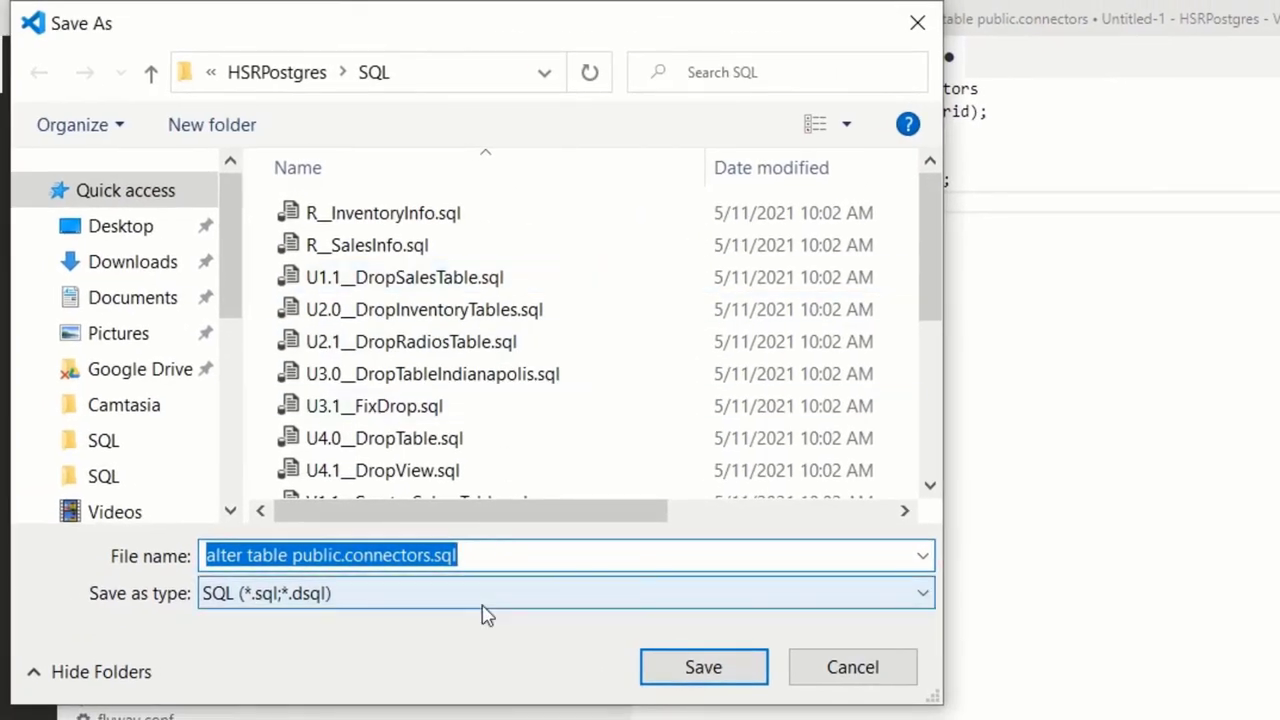
scroll(457, 423, down, 3)
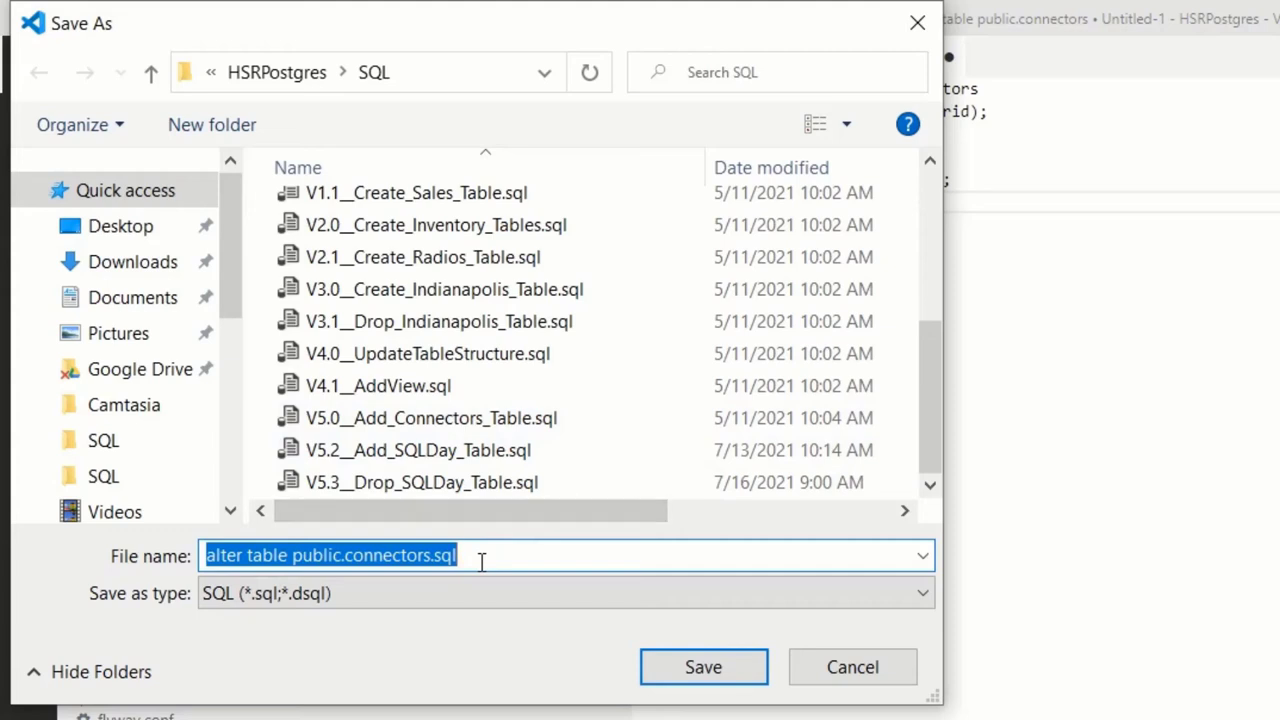
text(V)
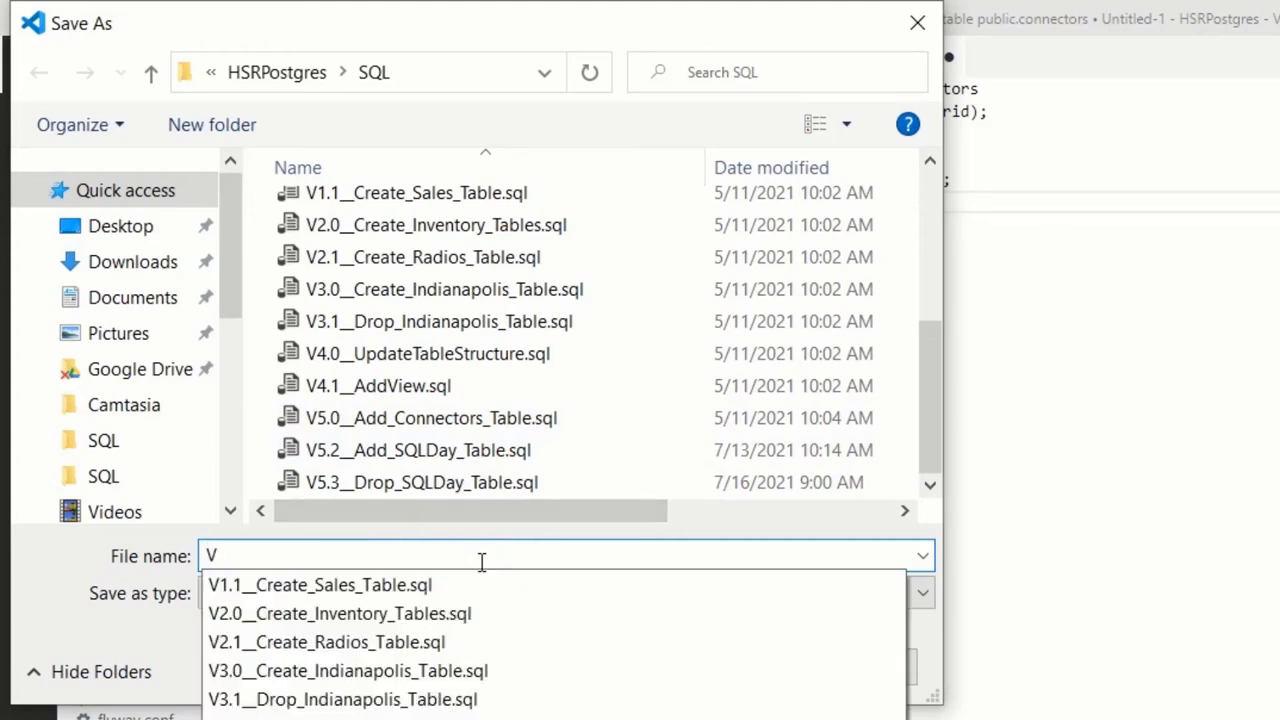
text(7)
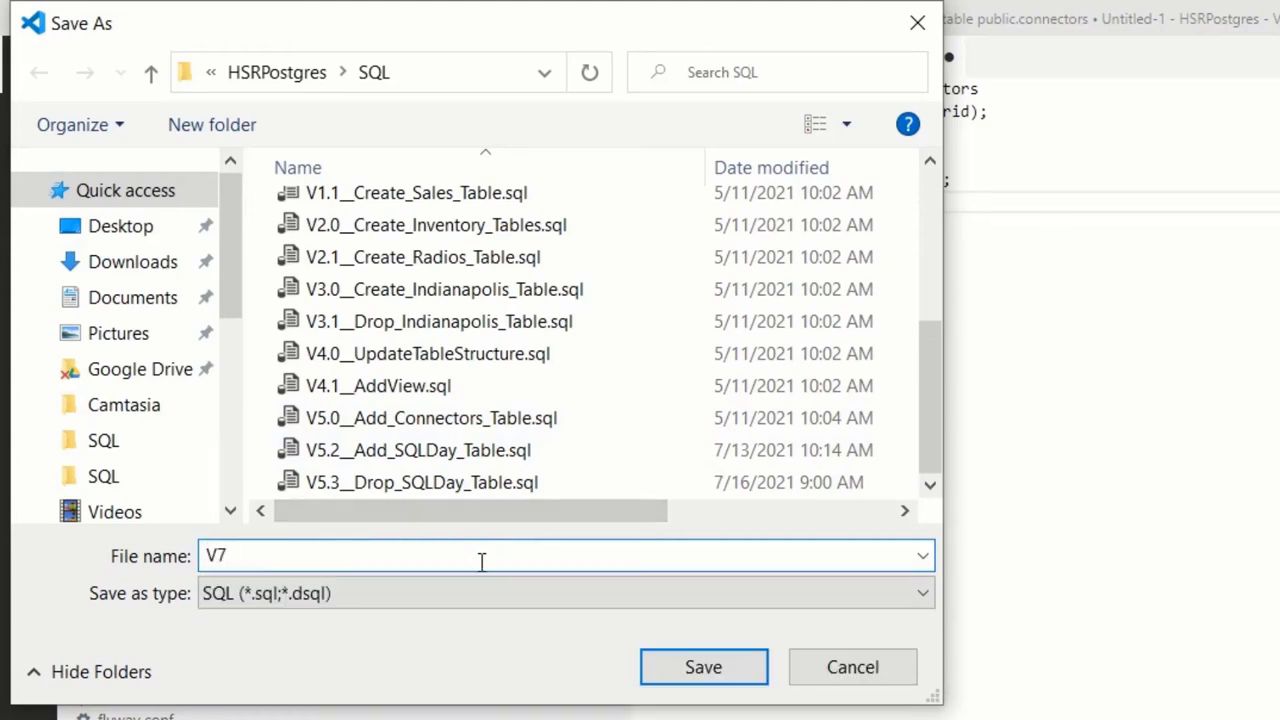
text(__Adding_Prim)
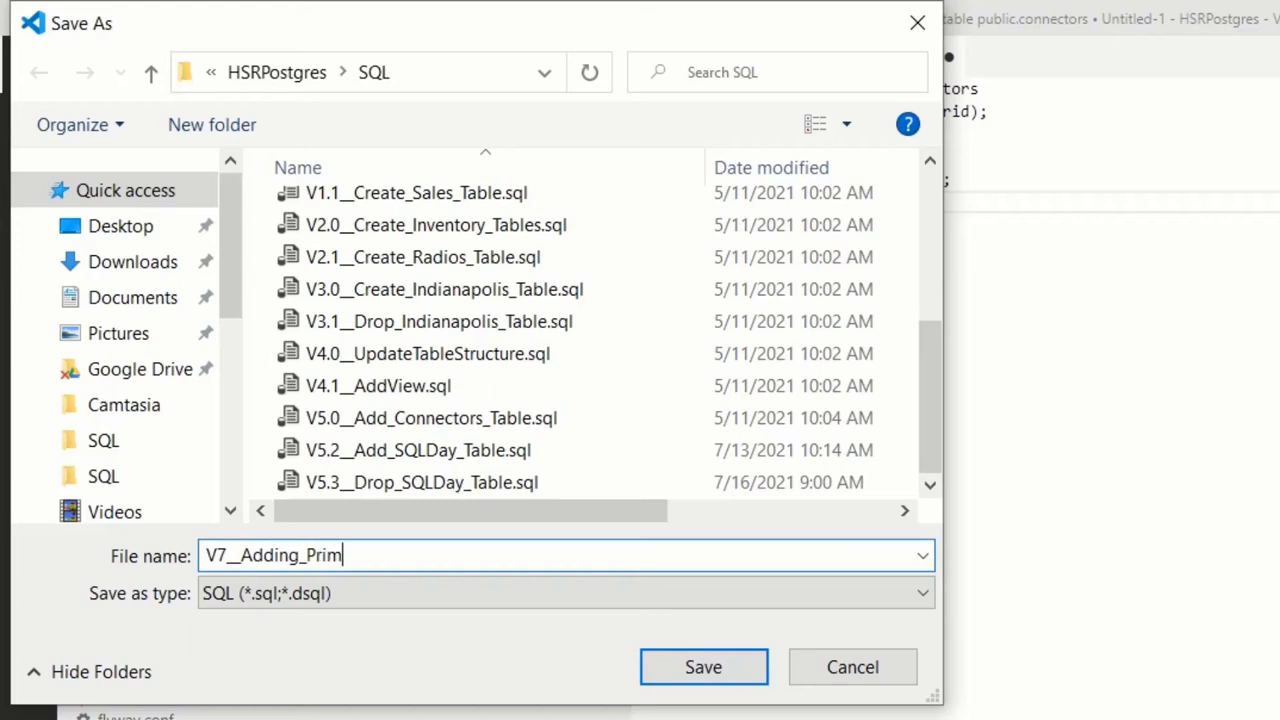
text(ary_Keys)
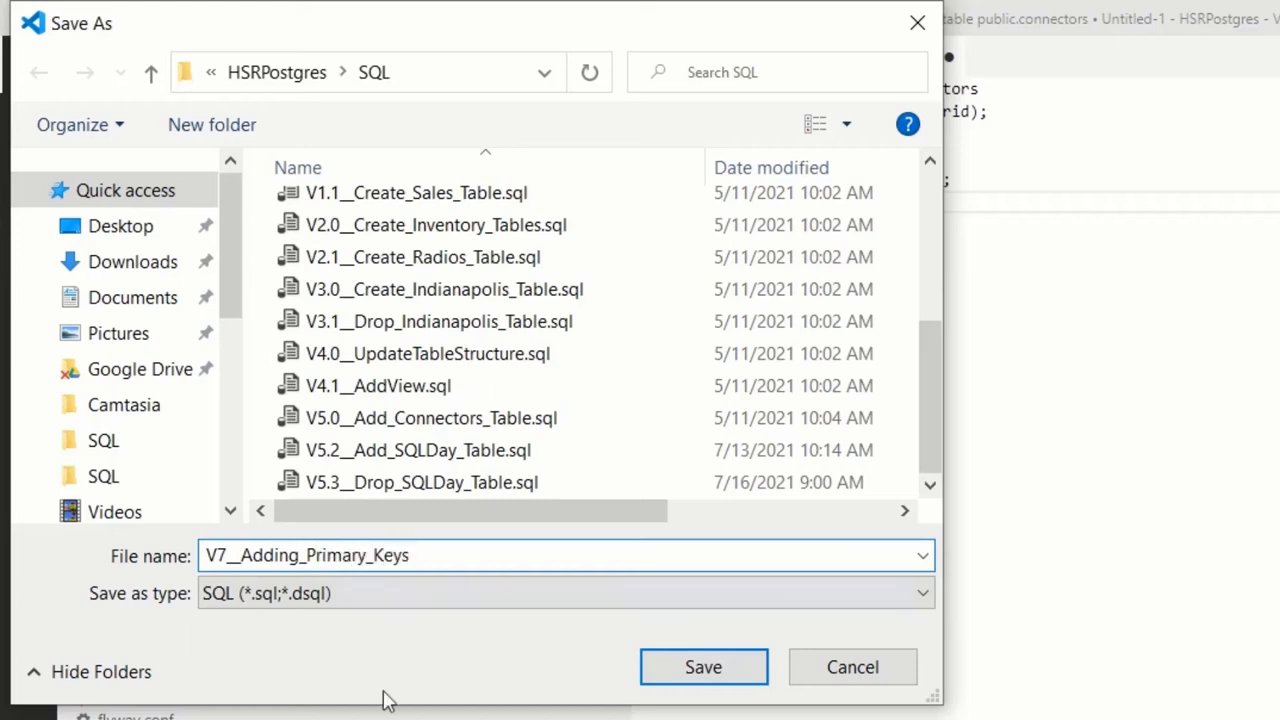
click(692, 679)
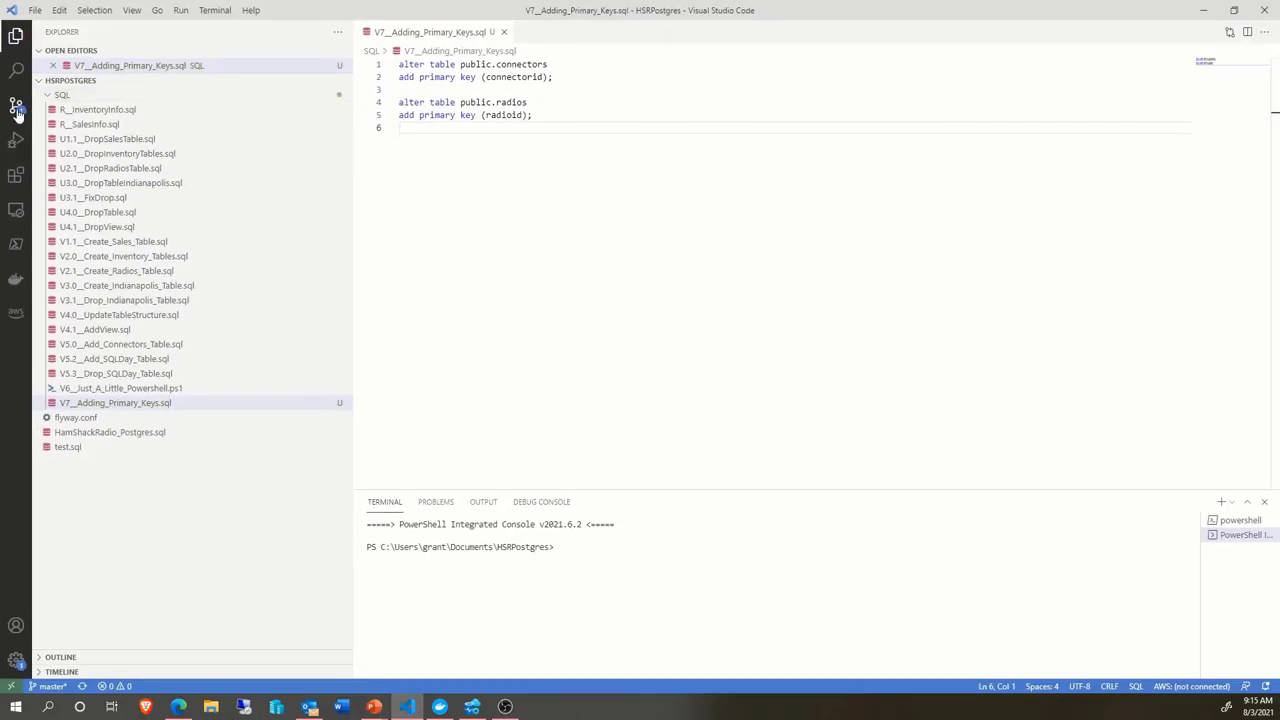
Stage V7__Adding_Primary_Keys.sql in the HSRPostgres repository and enter the commit message "Adding primary keys to tables that were missing."
click(16, 110)
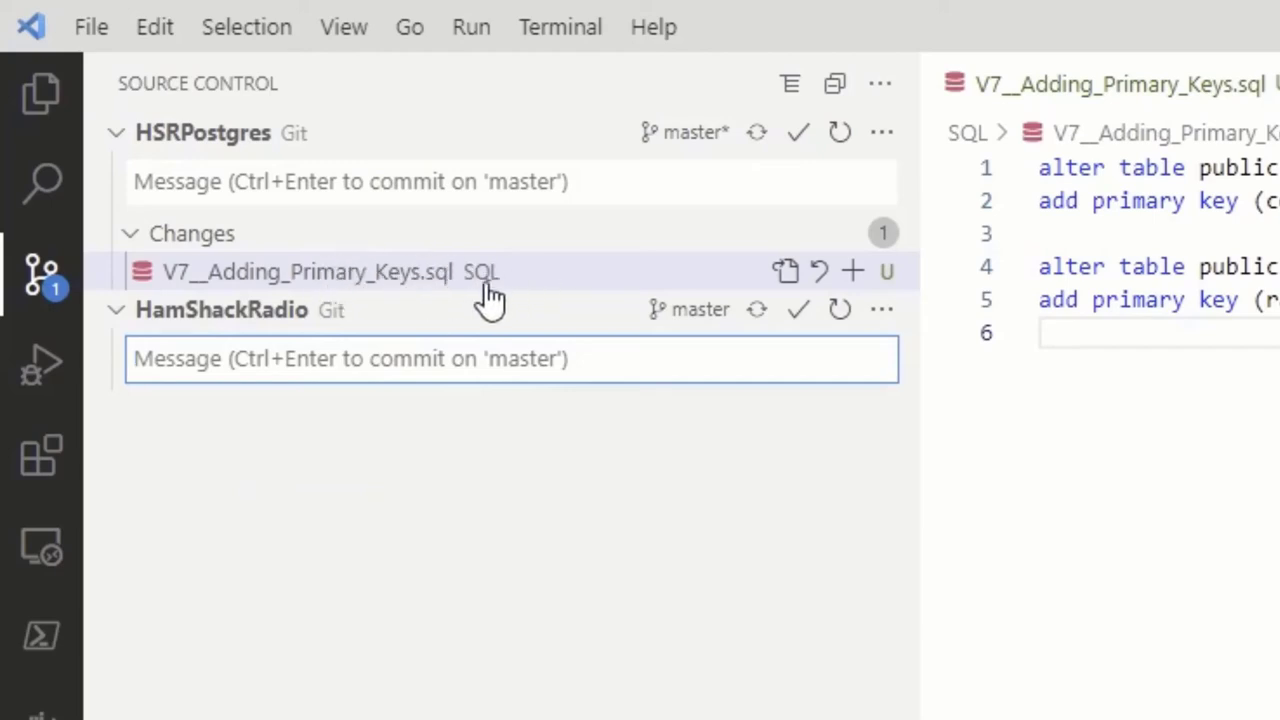
click(851, 274)
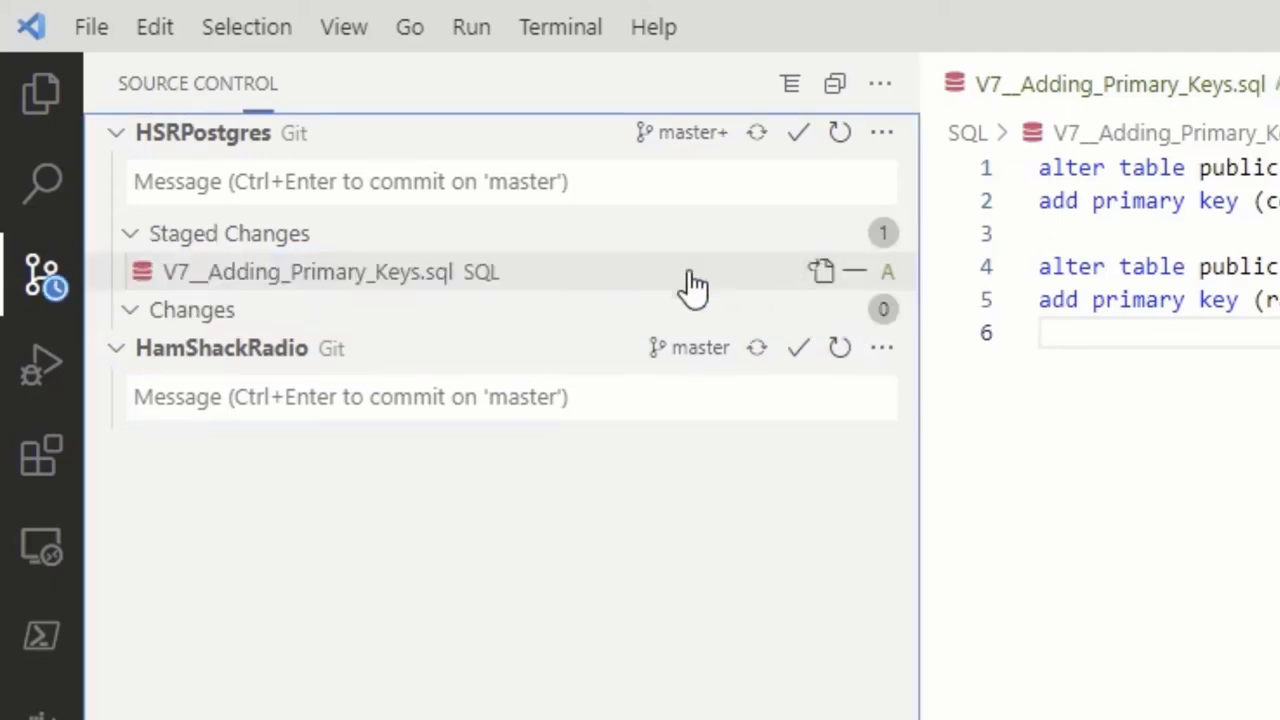
click(476, 180)
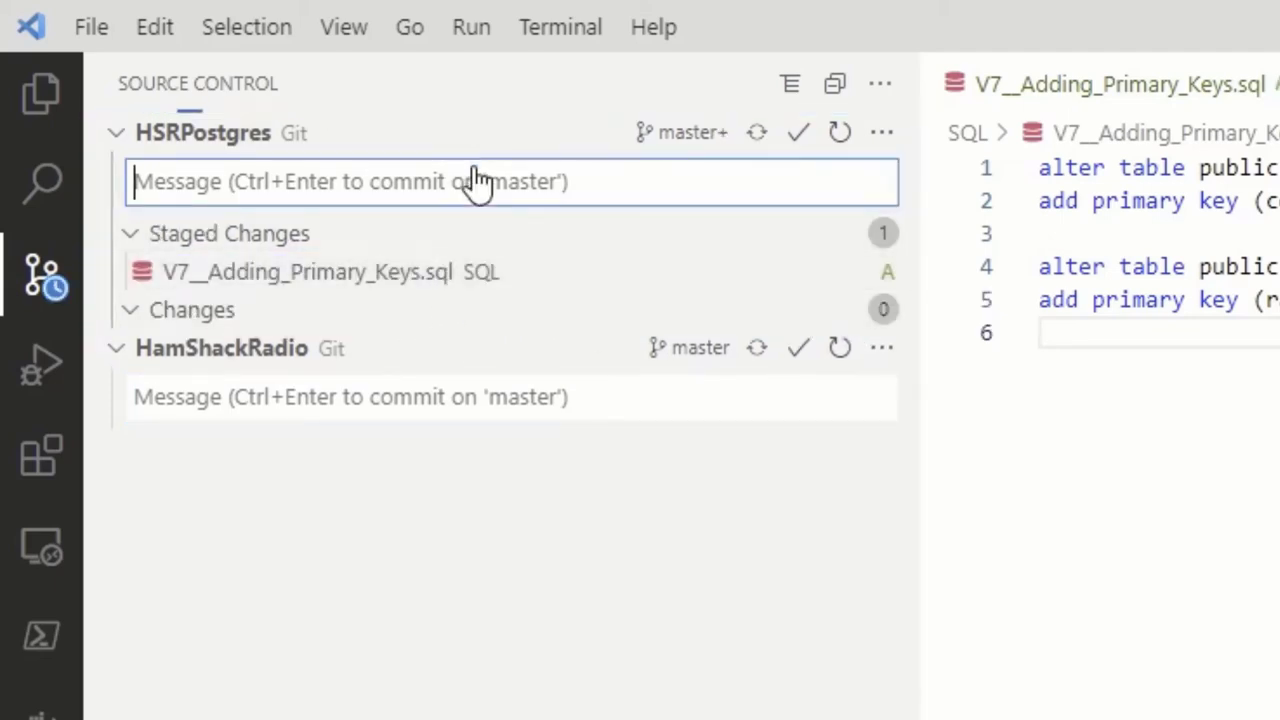
text(Adding ta)
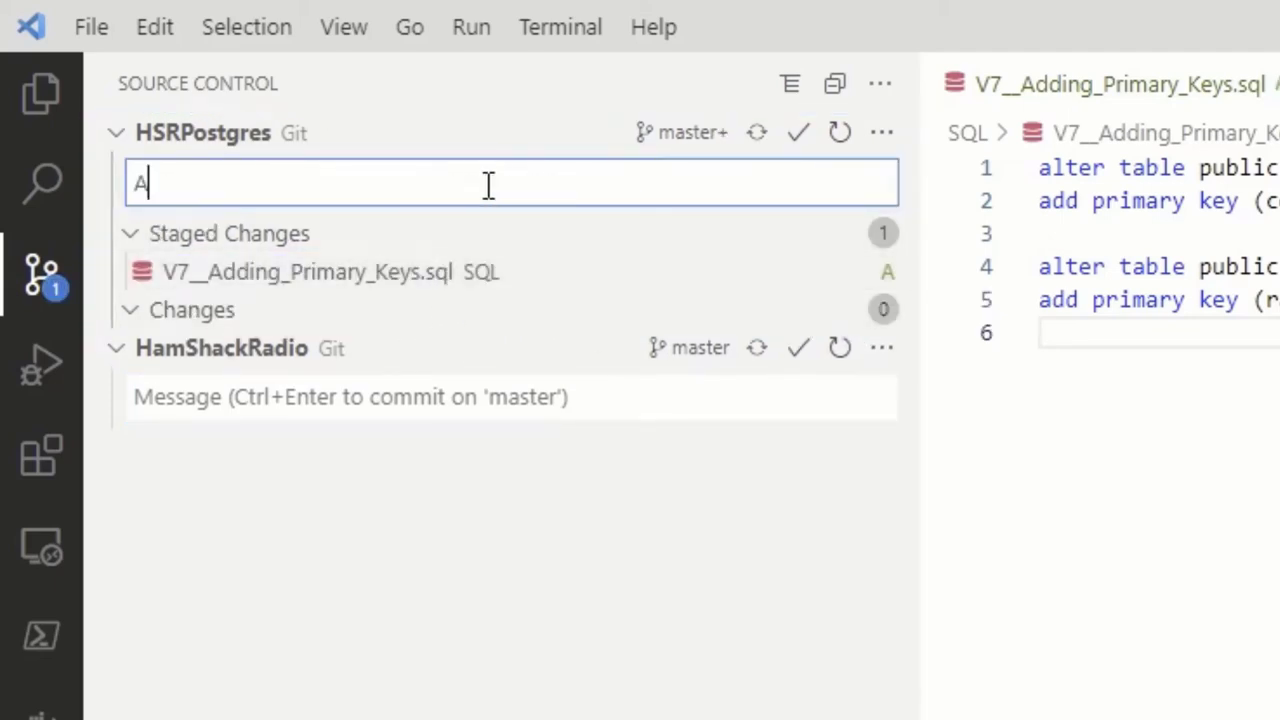
key(BackSpace)
key(BackSpace)
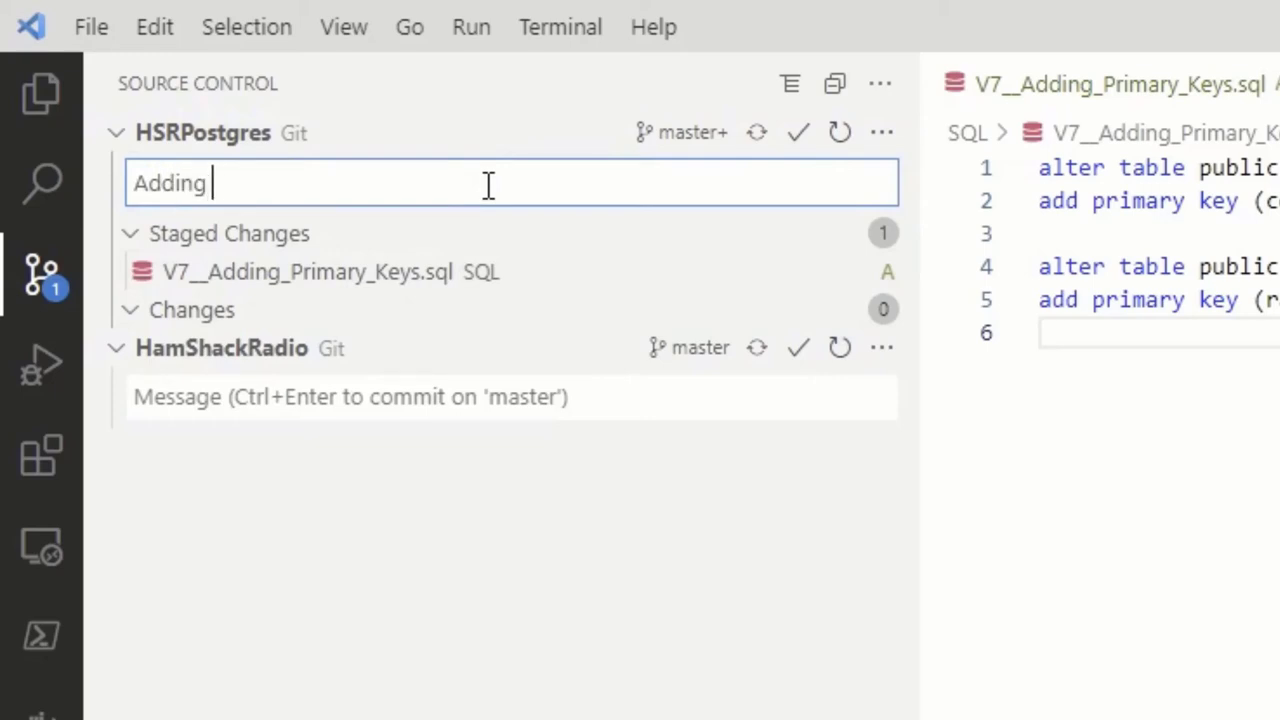
text(primary keys to)
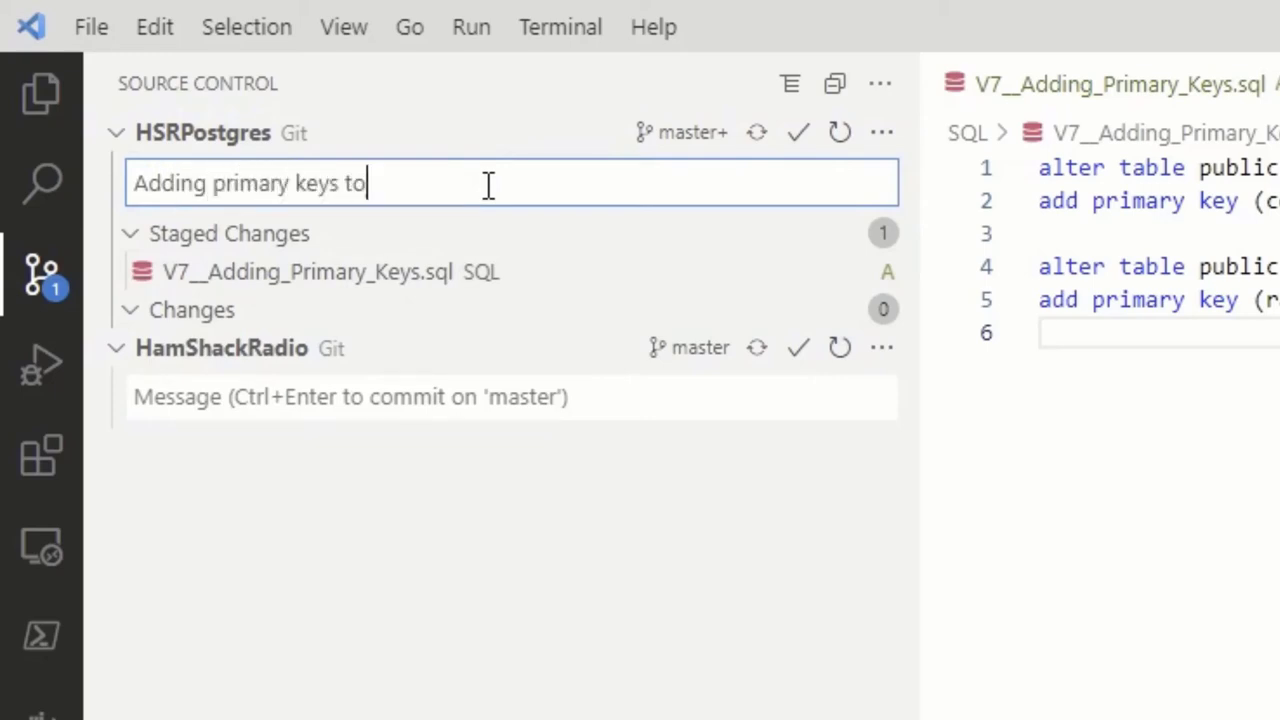
text( tables that where mi)
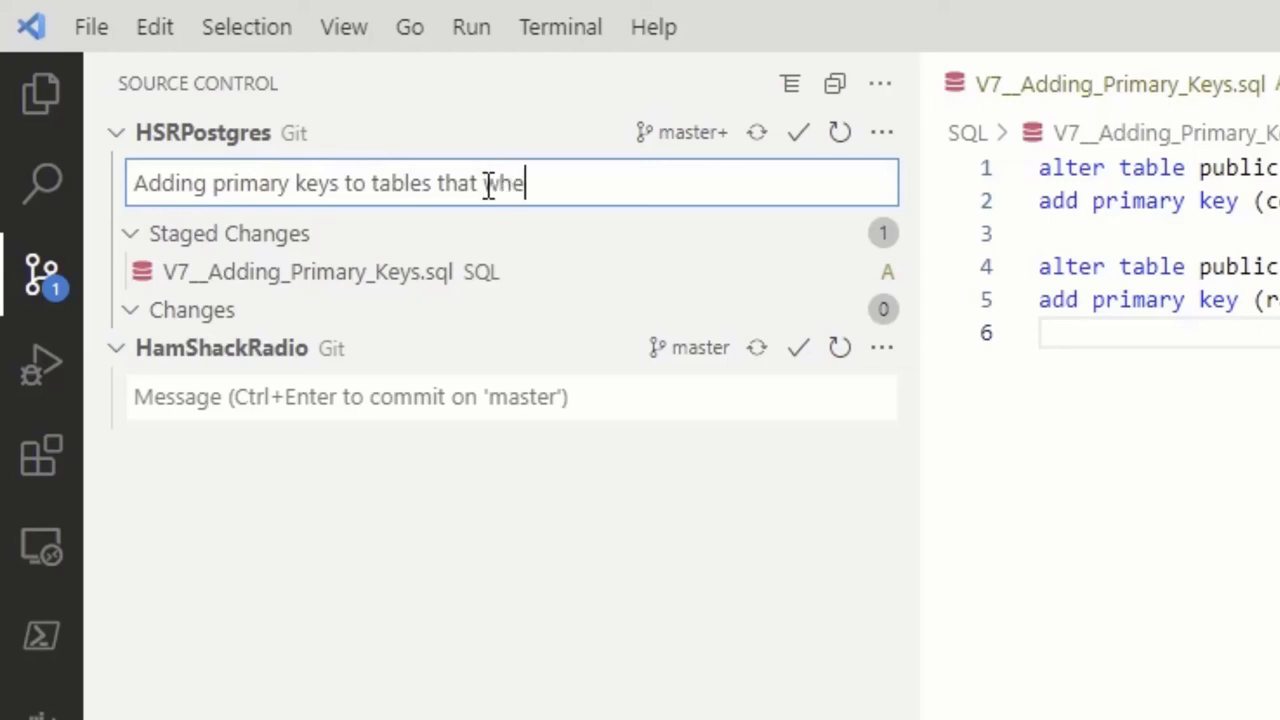
key(BackSpace)
key(BackSpace)
key(BackSpace)
key(BackSpace)
key(BackSpace)
key(BackSpace)
key(BackSpace)
text(ere missing)
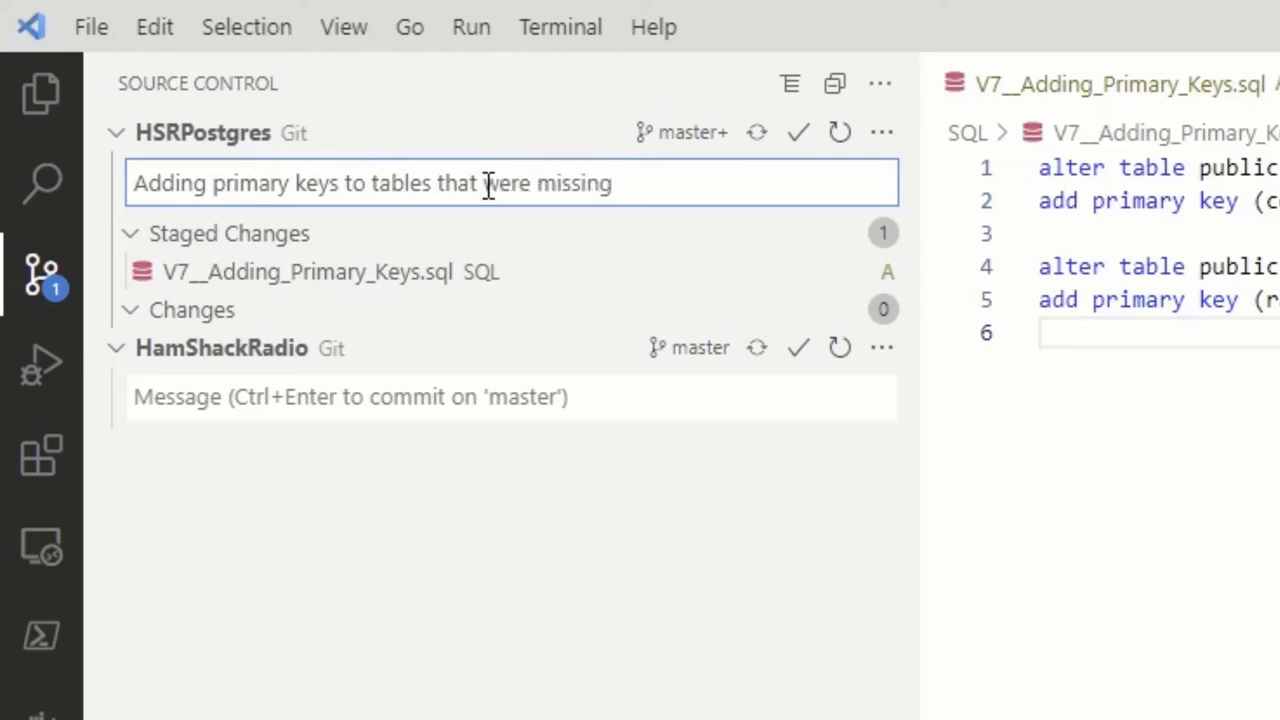
text(.)
Commit the staged script to HSRPostgres master and push the commit to the remote repository
click(800, 140)
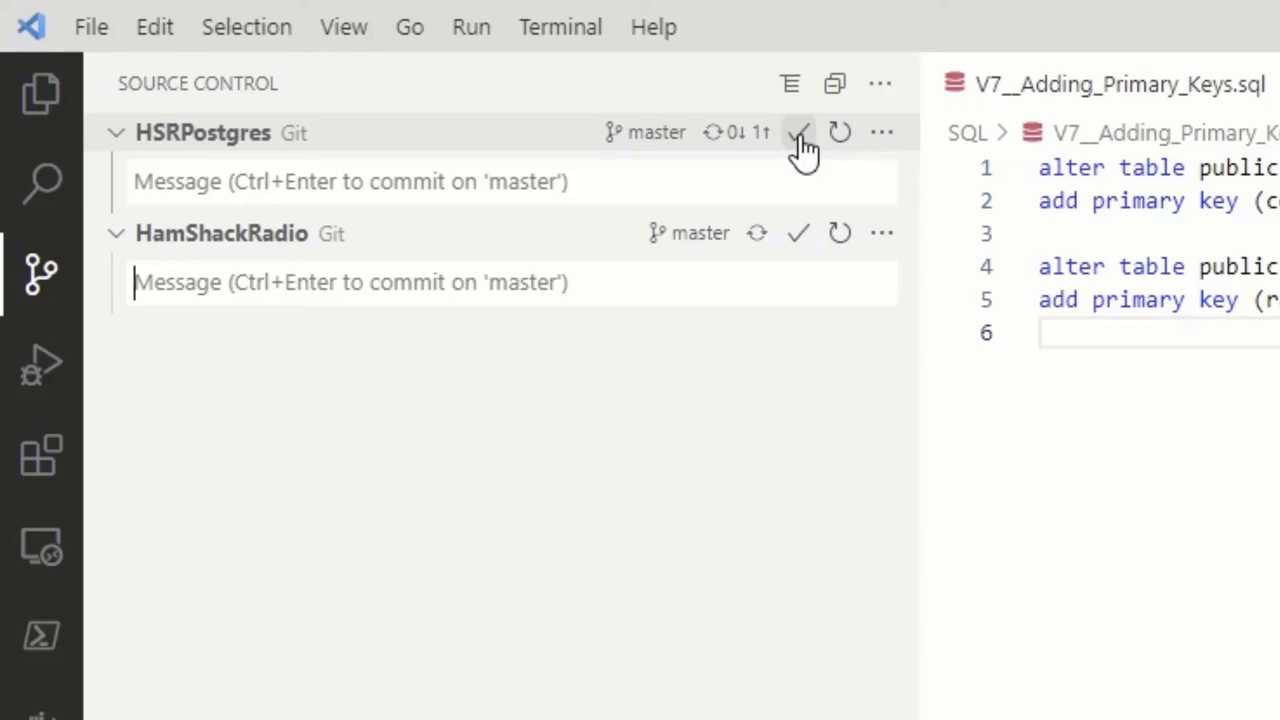
click(880, 133)
click(966, 232)
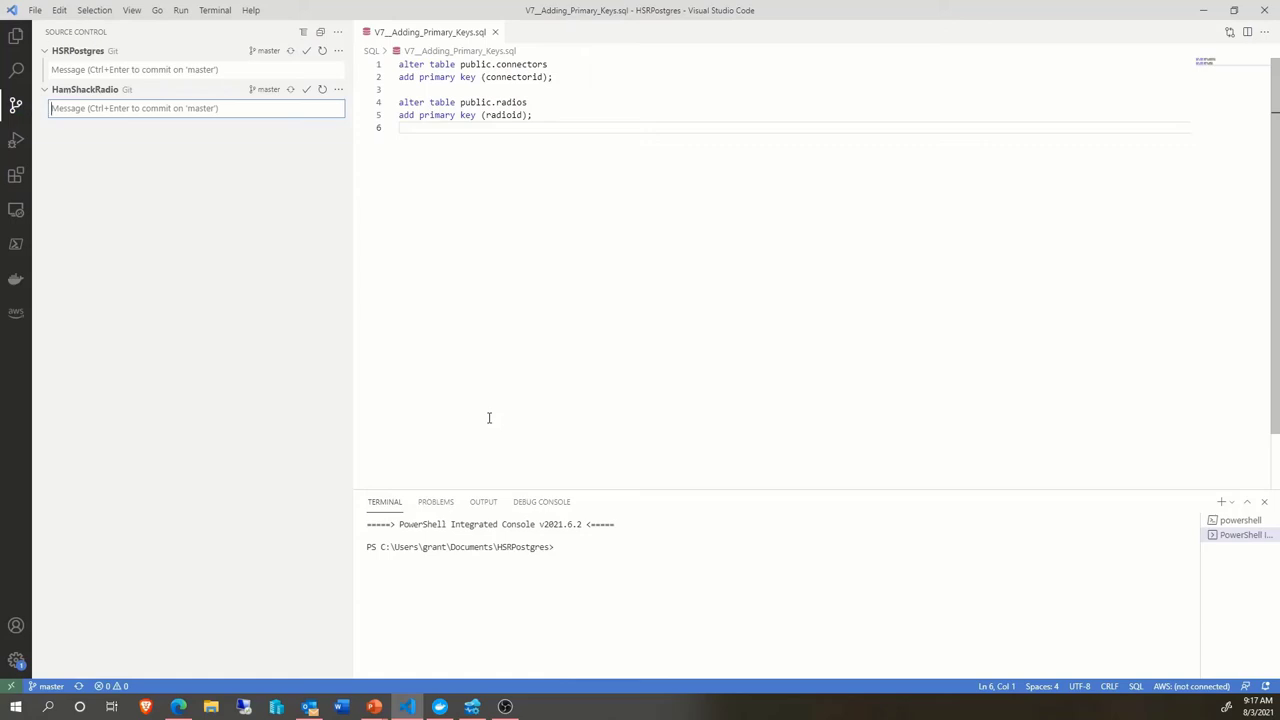
Switch to Azure DevOps in the browser and view V7__Adding_Primary_Keys.sql in the SQL folder of the HSRPostgres repository
click(178, 707)
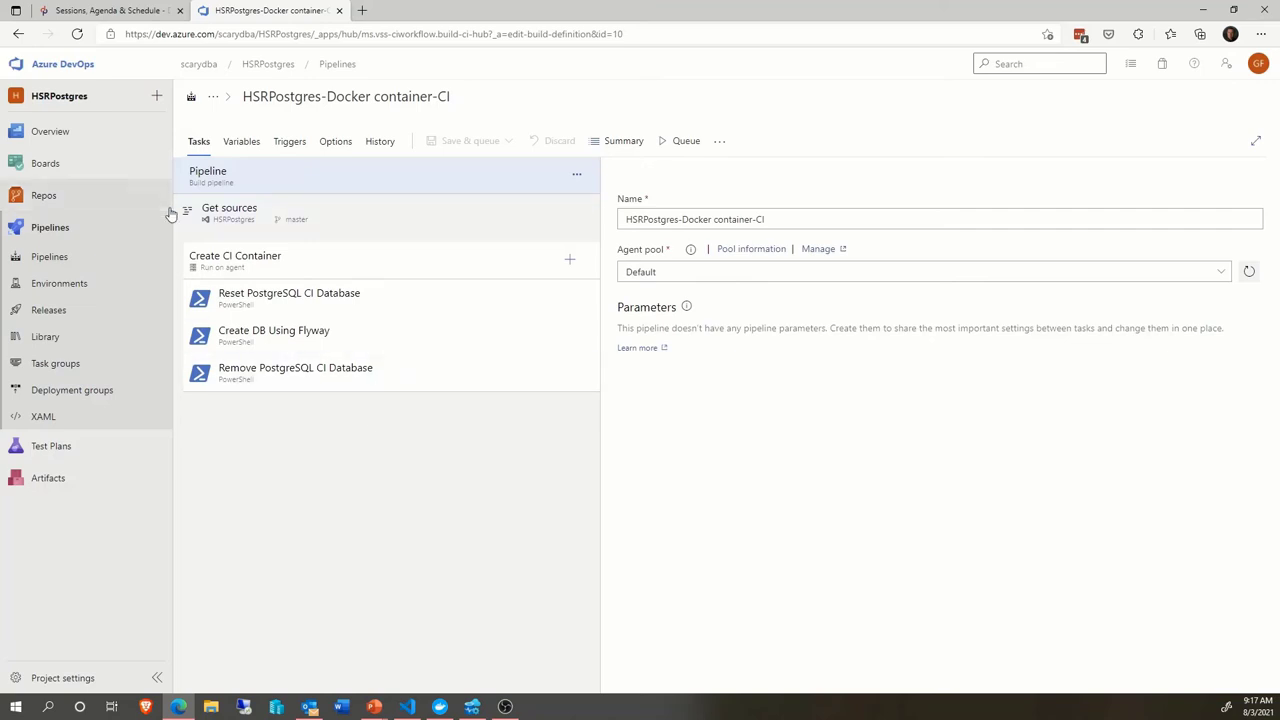
click(57, 194)
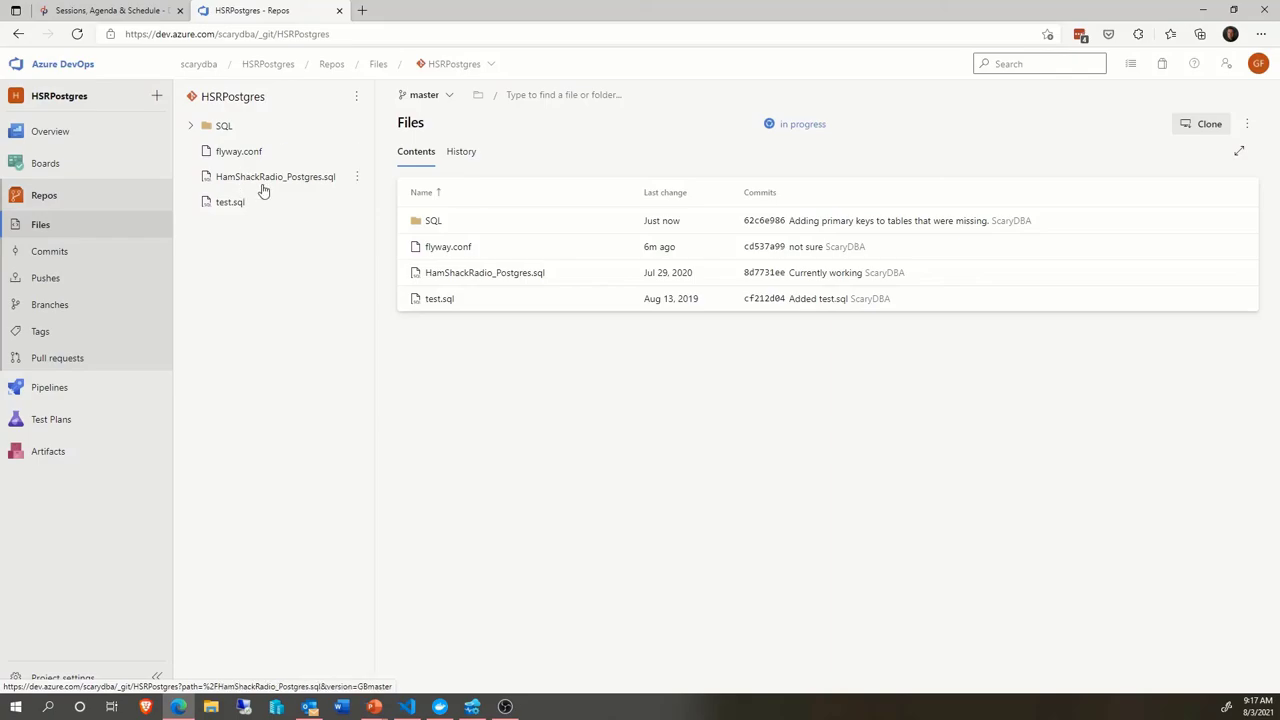
click(423, 219)
scroll(563, 374, down, 2)
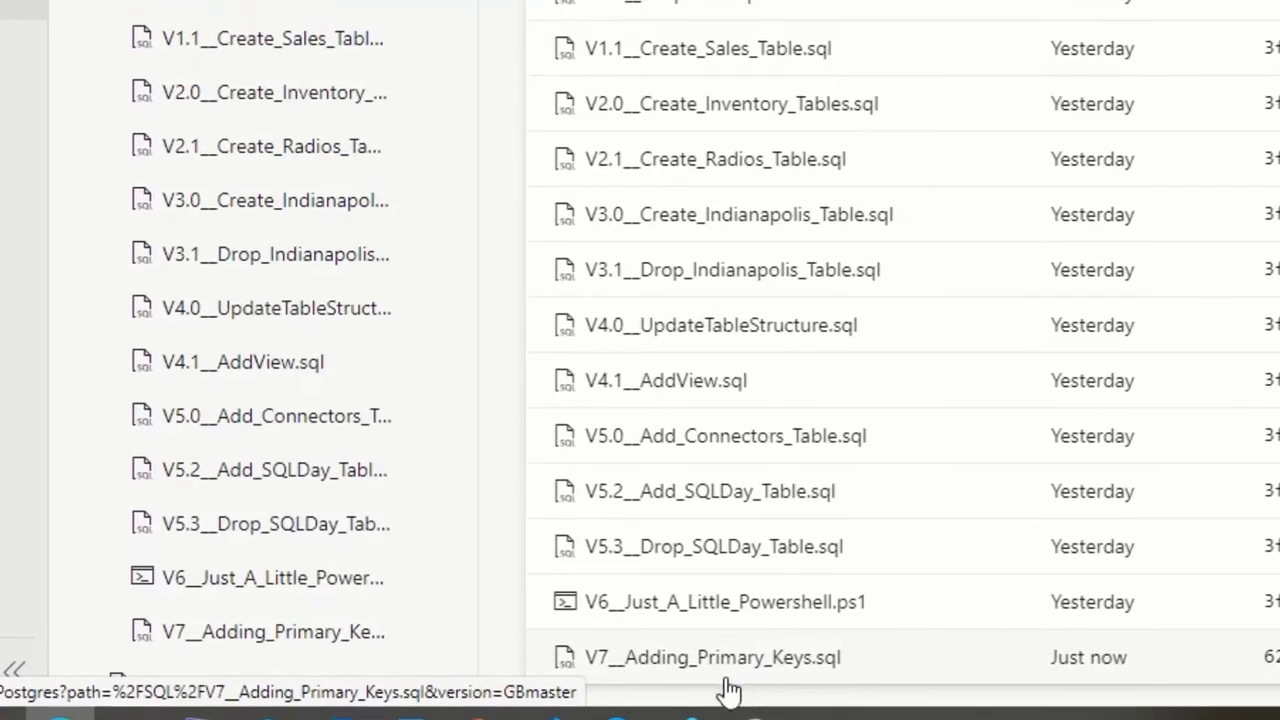
click(730, 665)
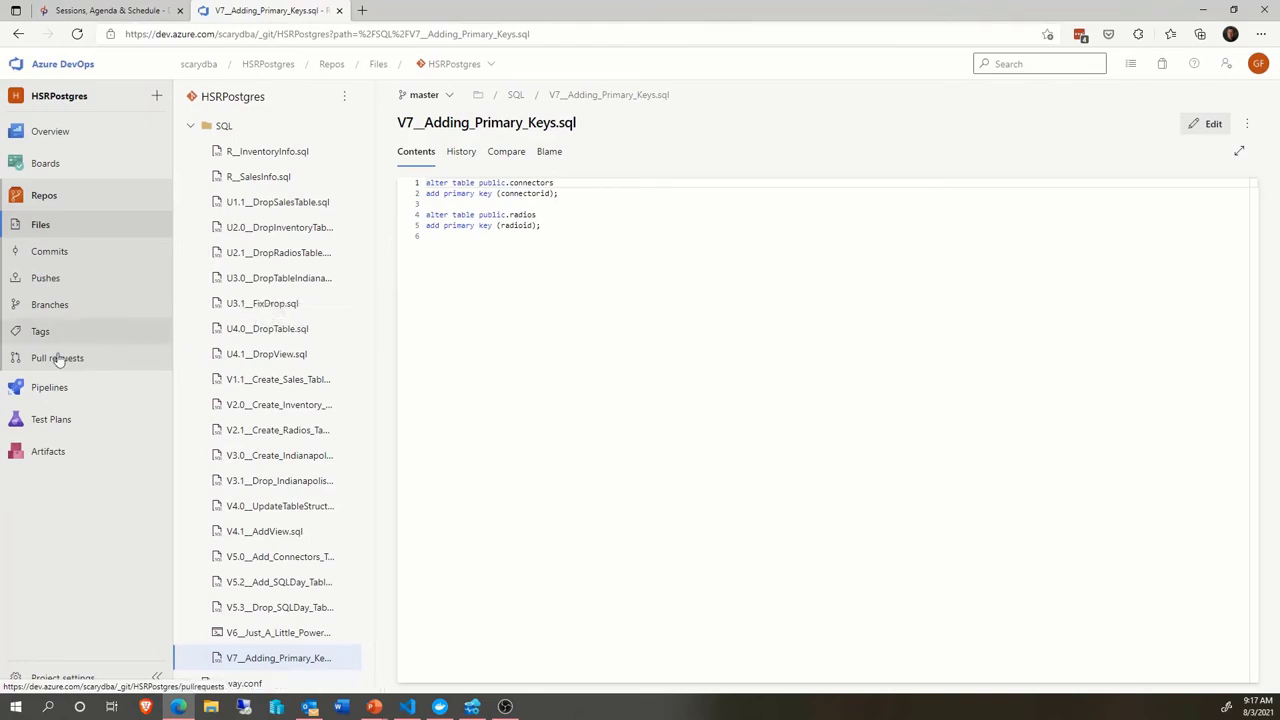
Open the Create CI Container job of run #20210803.2 in the HSRPostgres-Docker container-CI pipeline
mouse_move(45, 397)
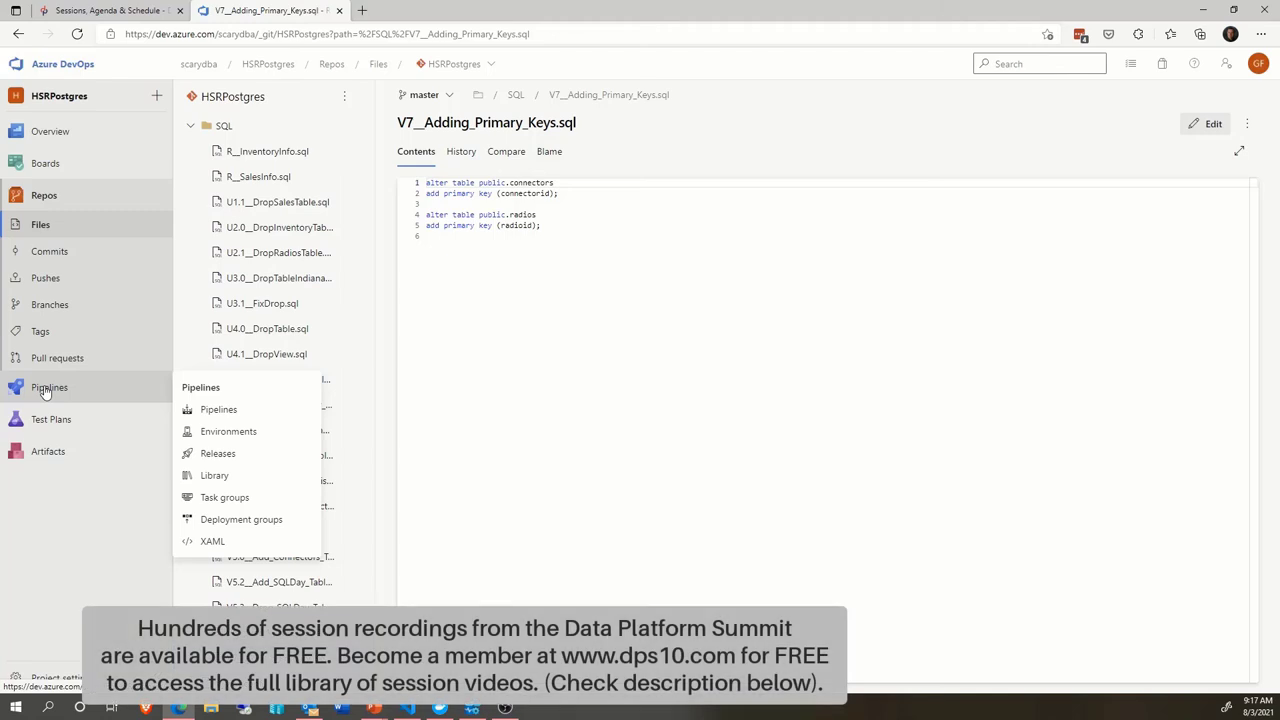
click(45, 390)
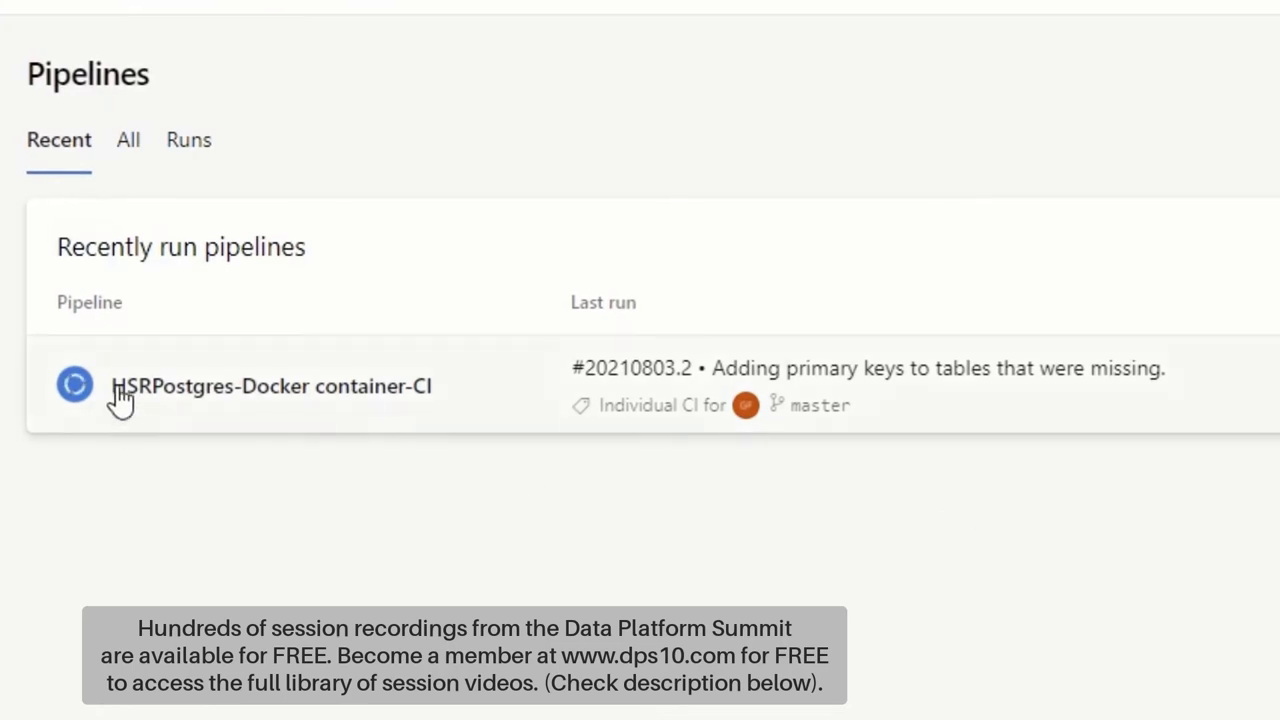
click(316, 393)
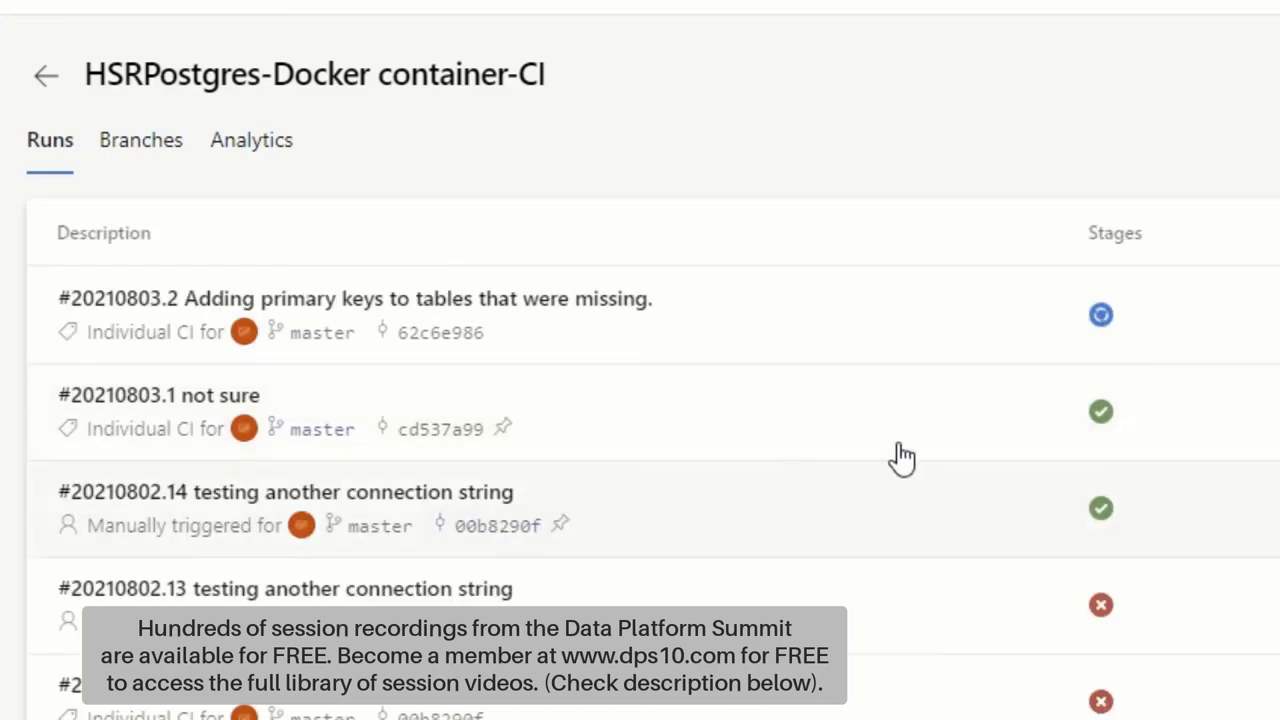
click(474, 322)
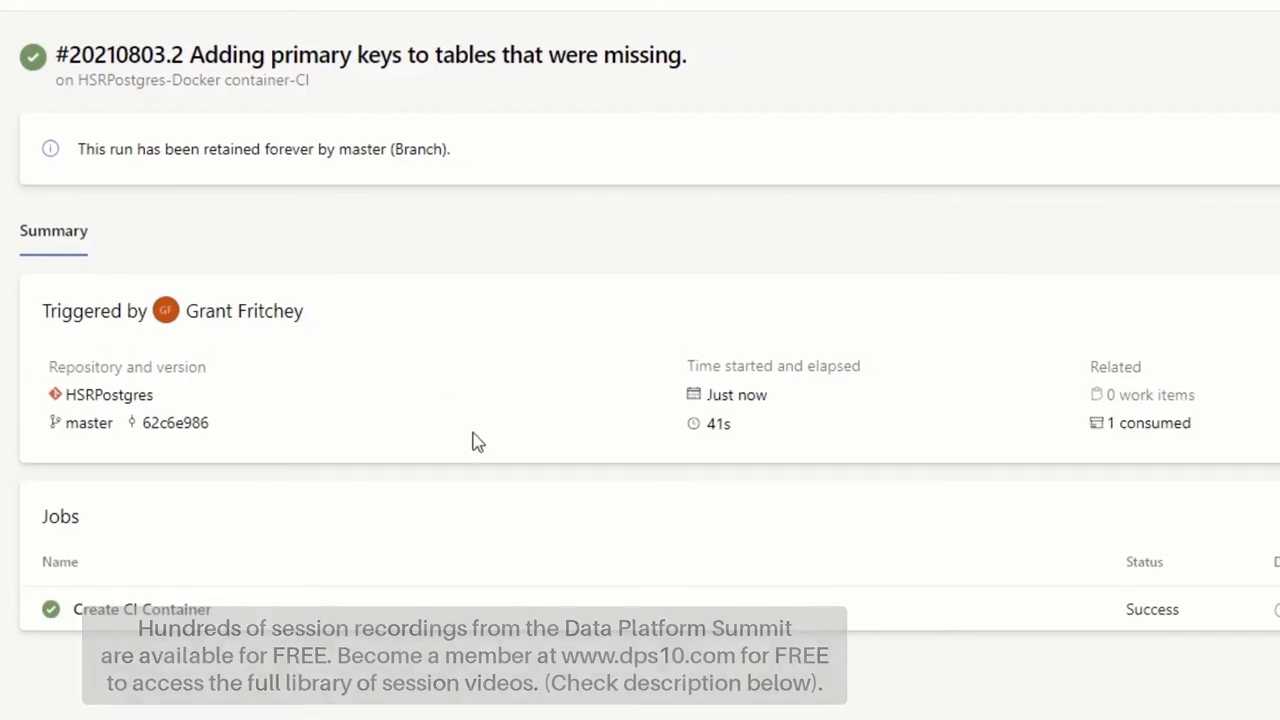
click(178, 612)
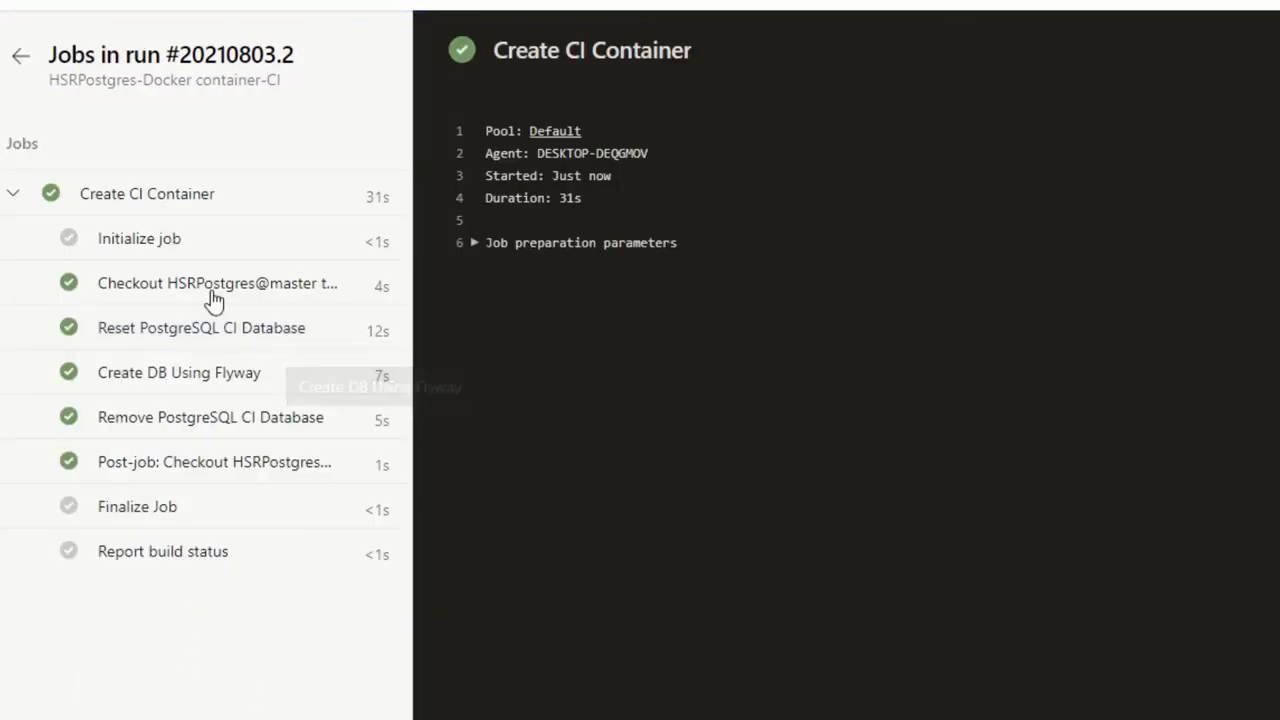
Review the job's logs for Initialize job, Checkout HSRPostgres@master and Reset PostgreSQL CI Database
click(172, 247)
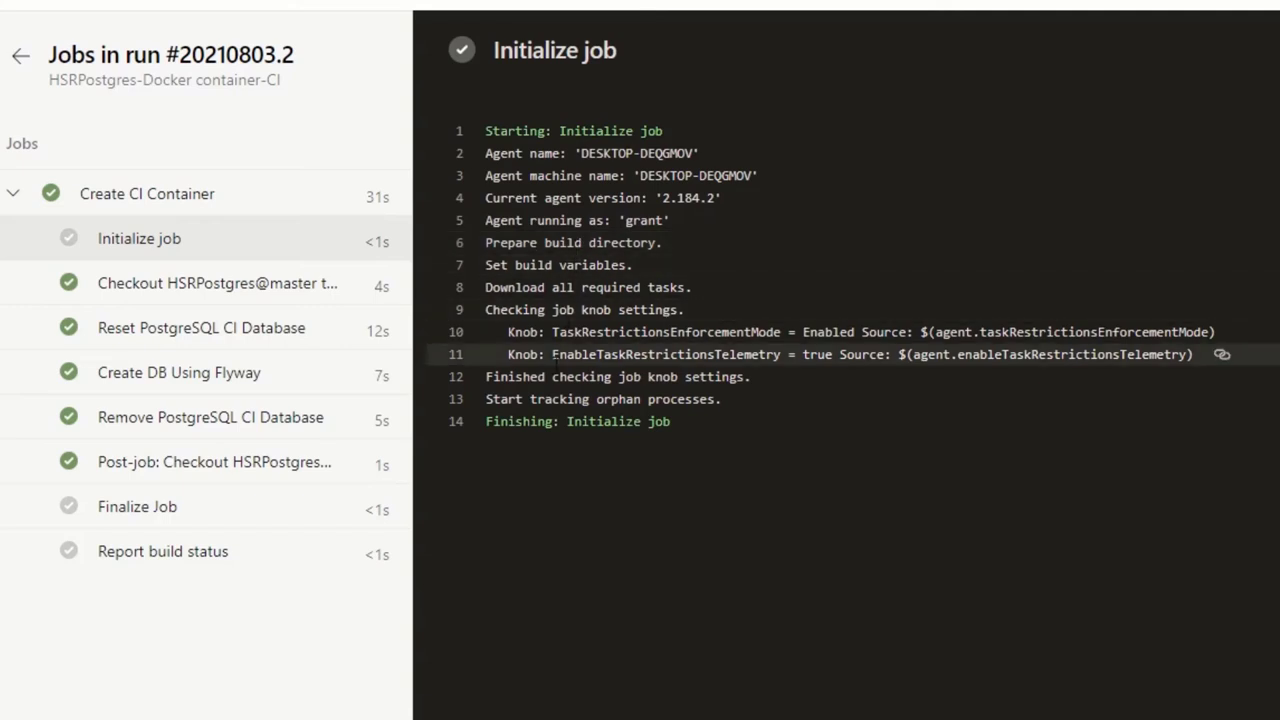
click(236, 291)
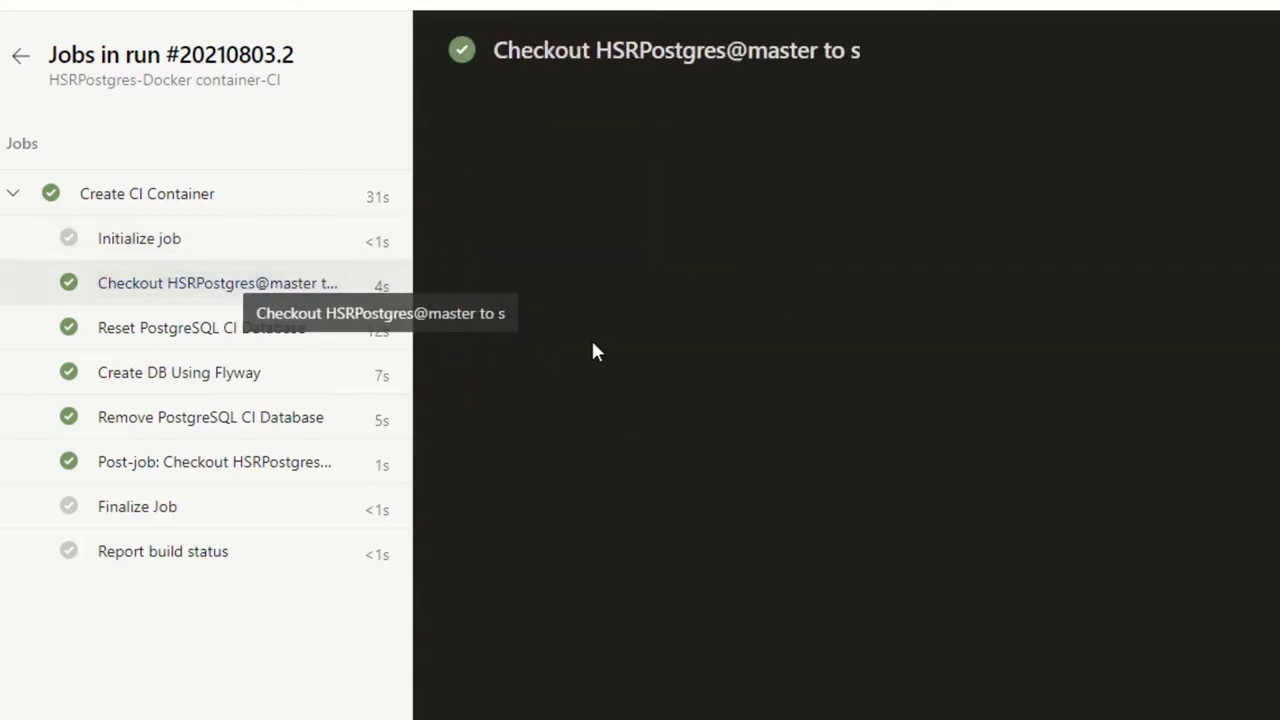
click(233, 335)
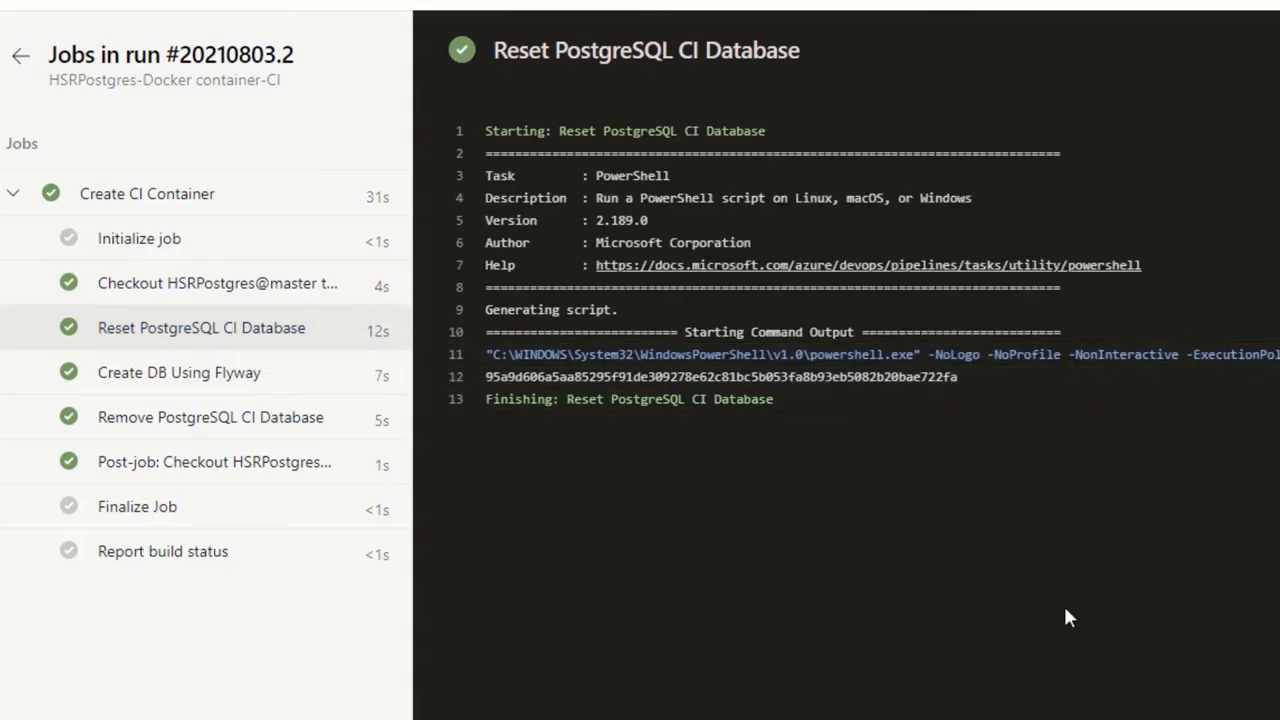
scroll(846, 265, right, 5)
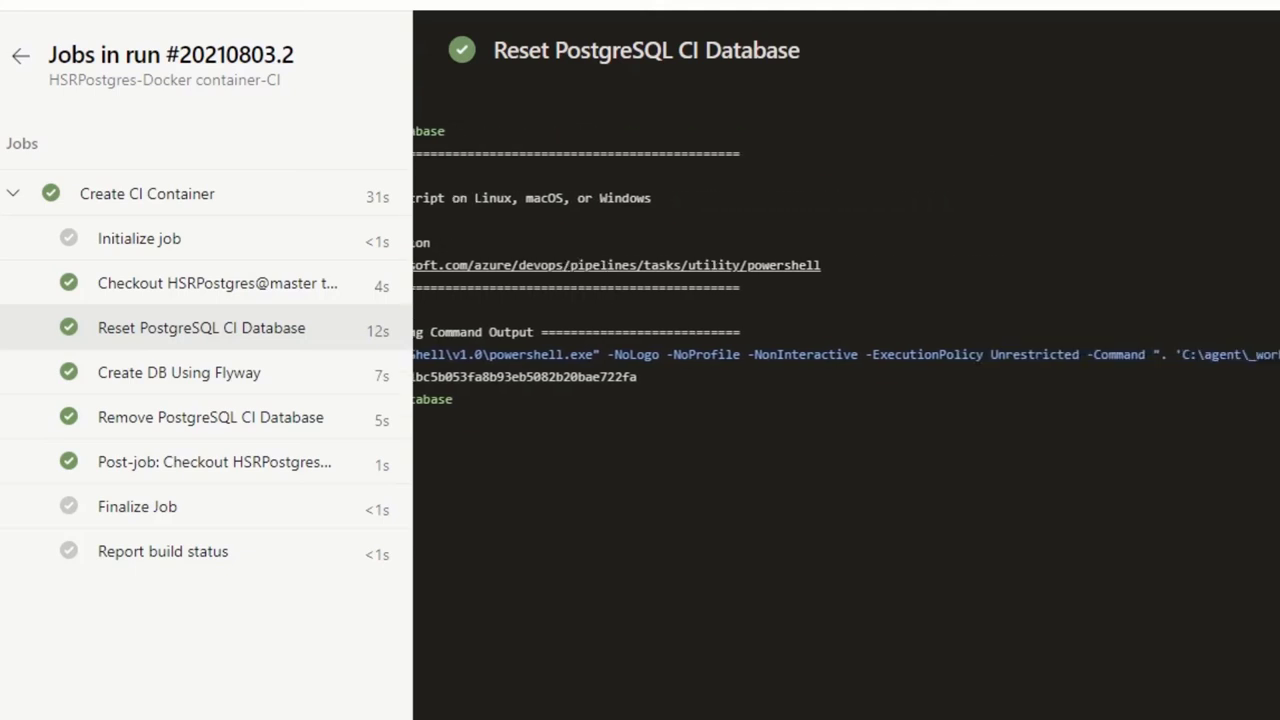
scroll(846, 265, left, 5)
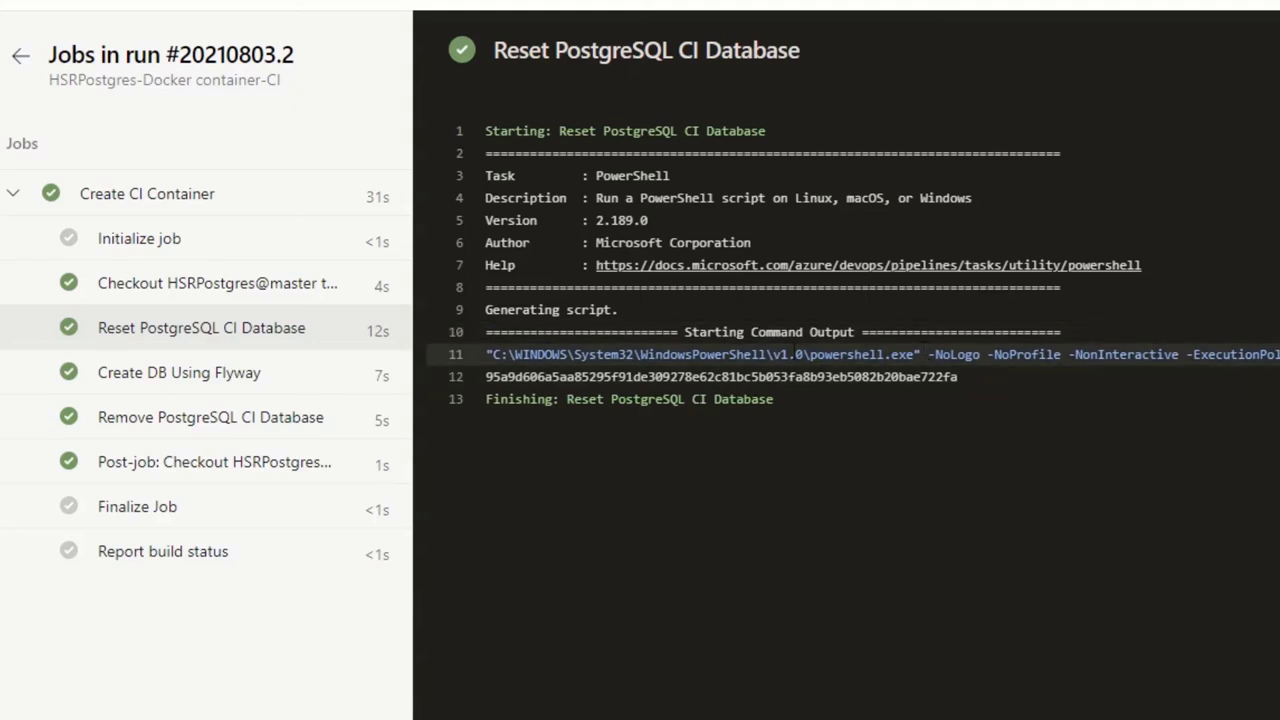
Examine the logs of Create DB Using Flyway, Remove PostgreSQL CI Database and the post-job checkout
click(187, 385)
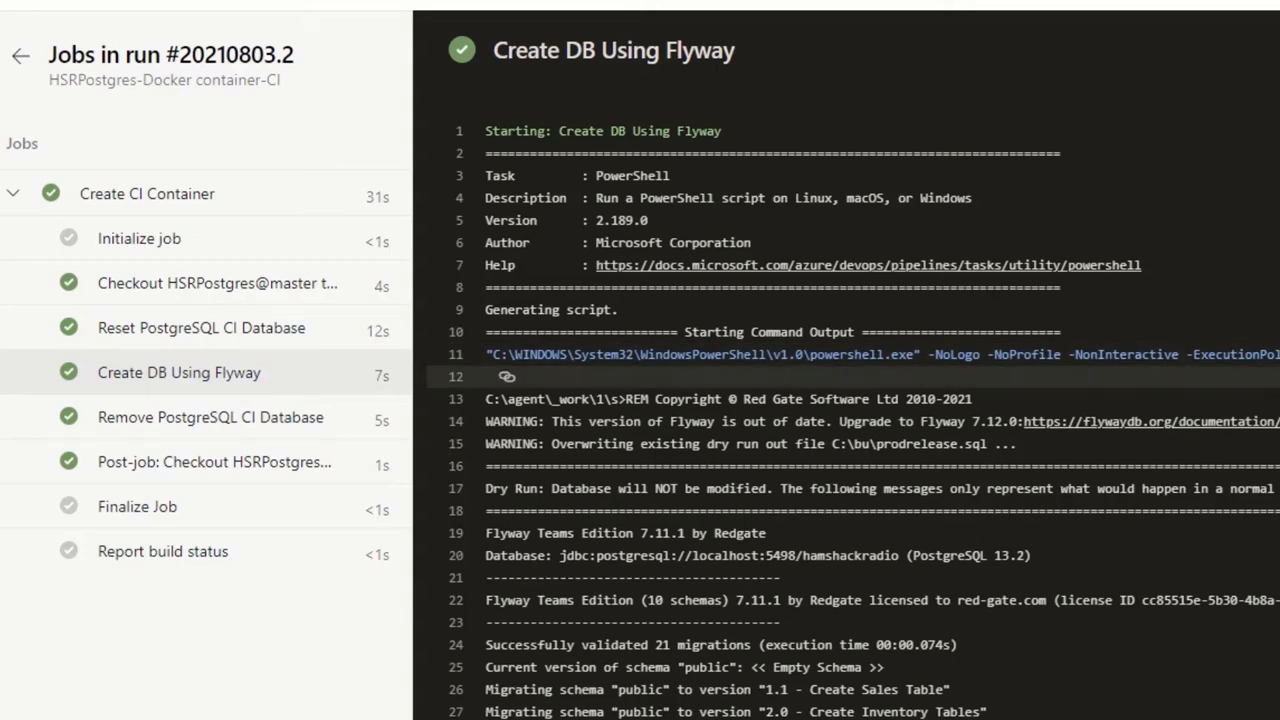
scroll(938, 669, down, 2)
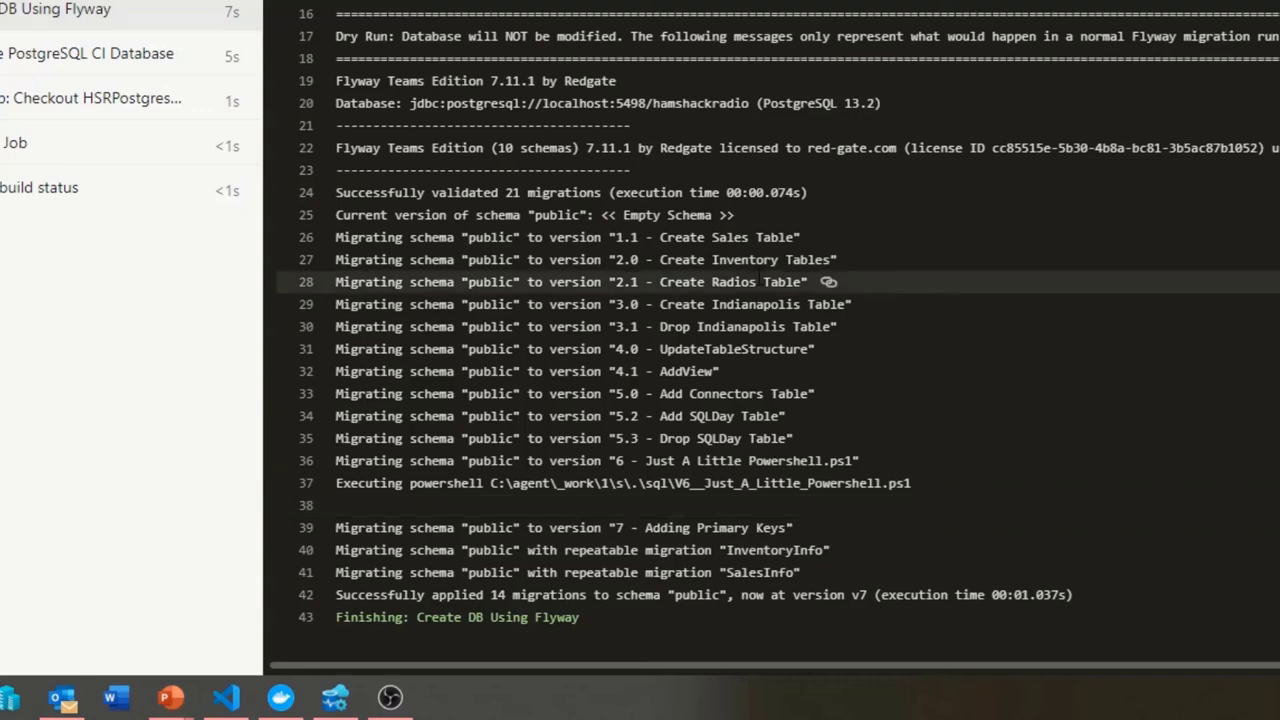
click(96, 53)
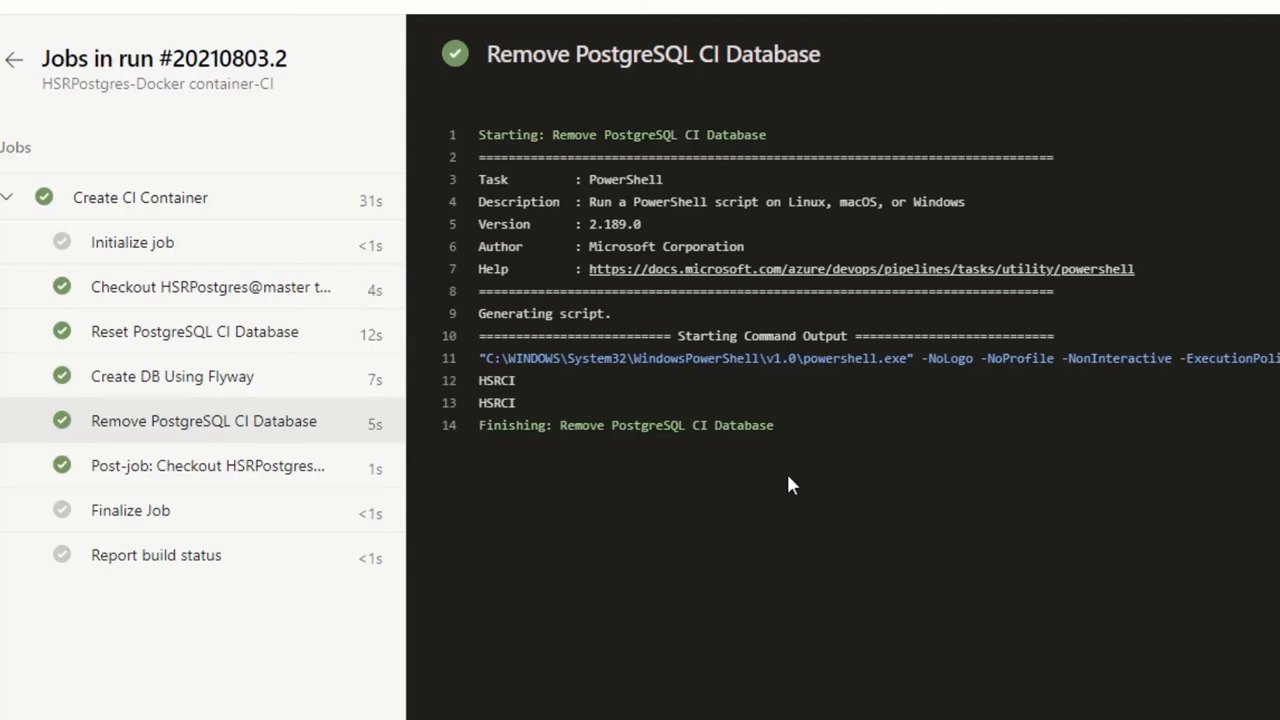
click(229, 478)
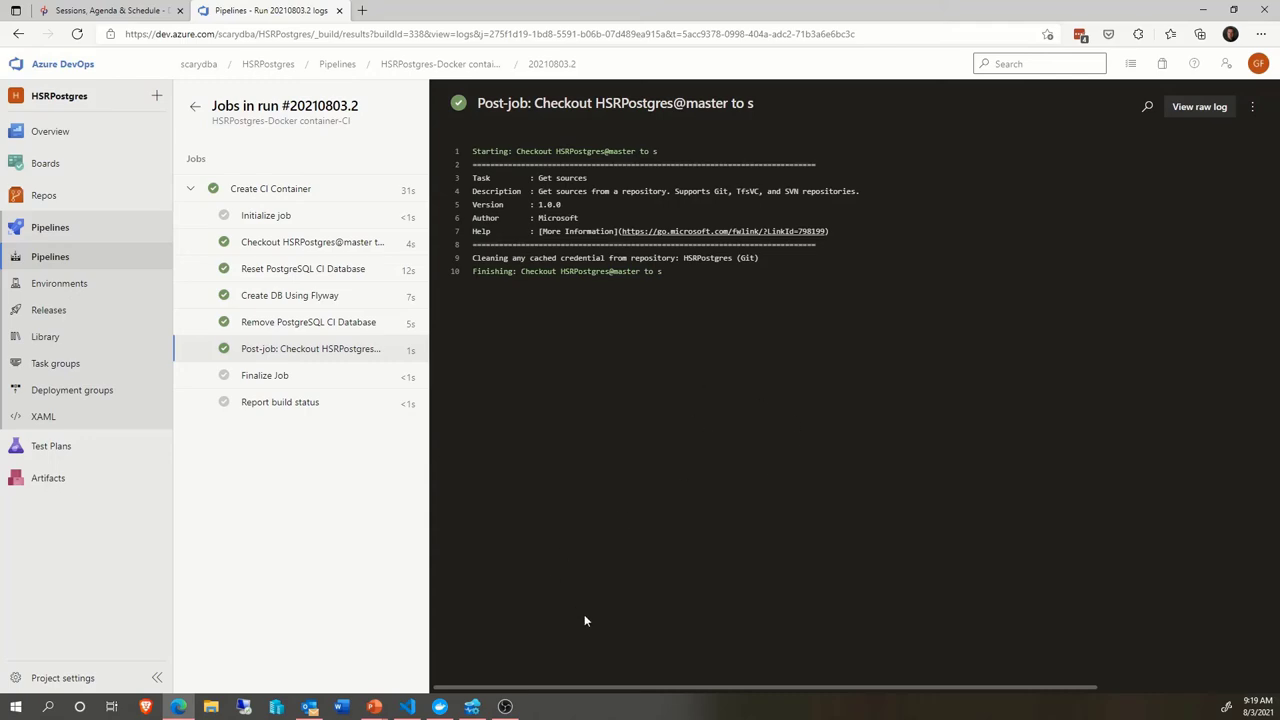
click(407, 706)
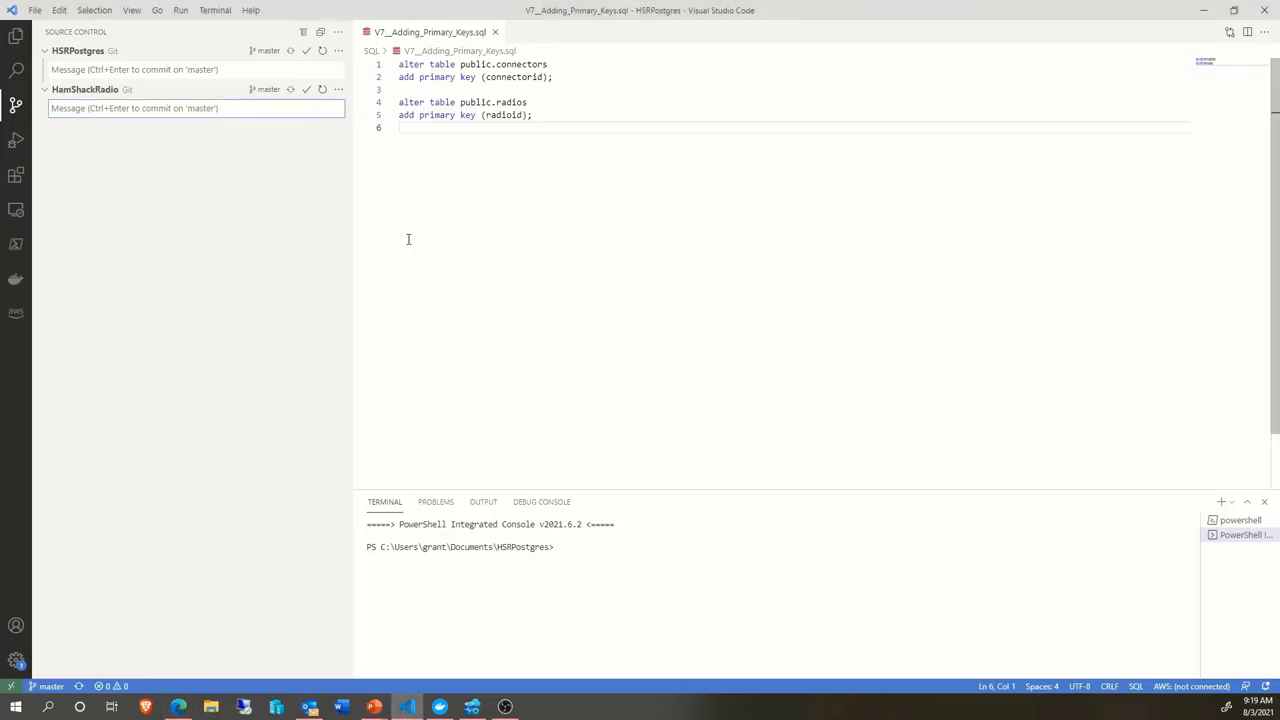
click(338, 50)
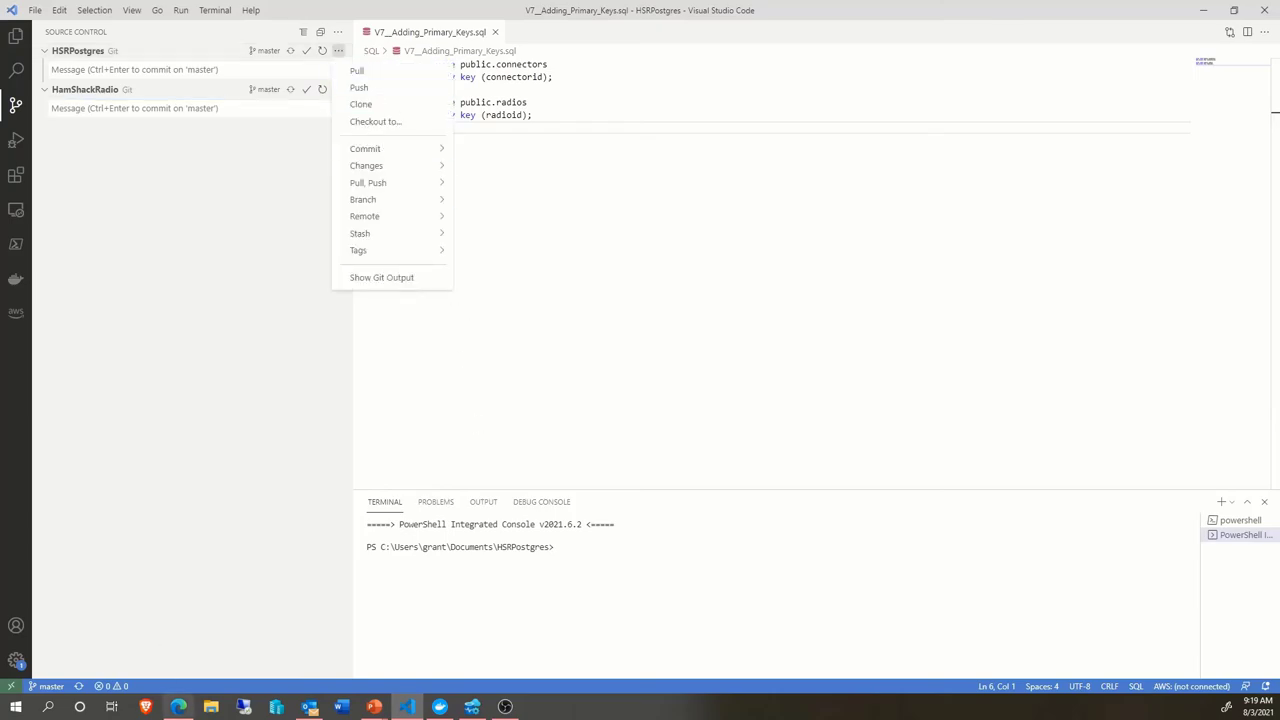
click(179, 707)
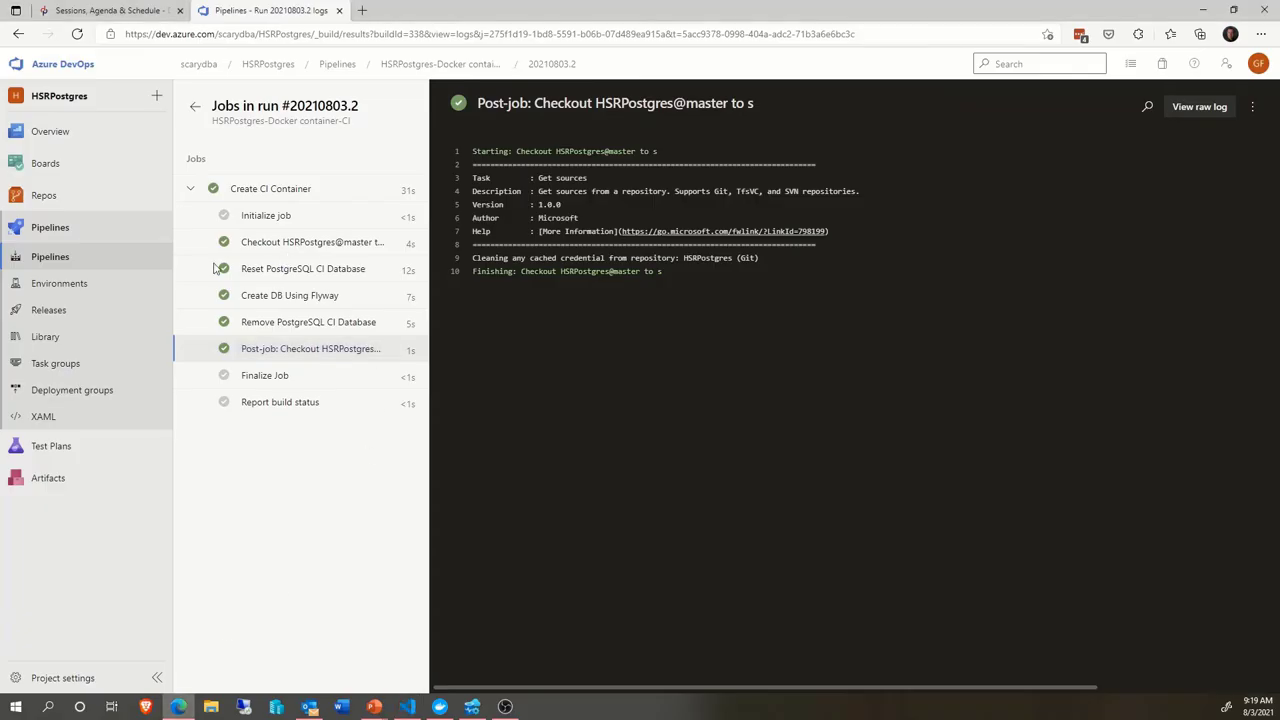
Open the HSRPostgres-Docker container-CI pipeline for editing to check its triggers, then switch to the PowerPoint presentation
click(70, 259)
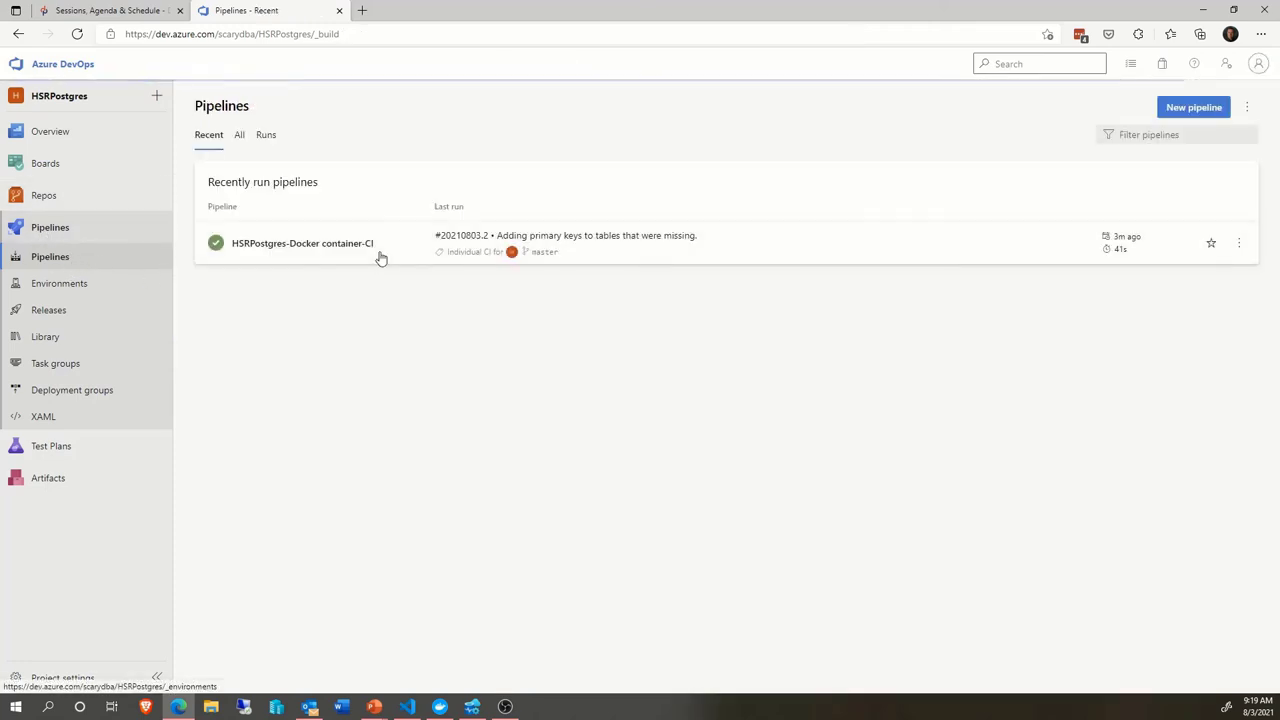
mouse_move(1151, 234)
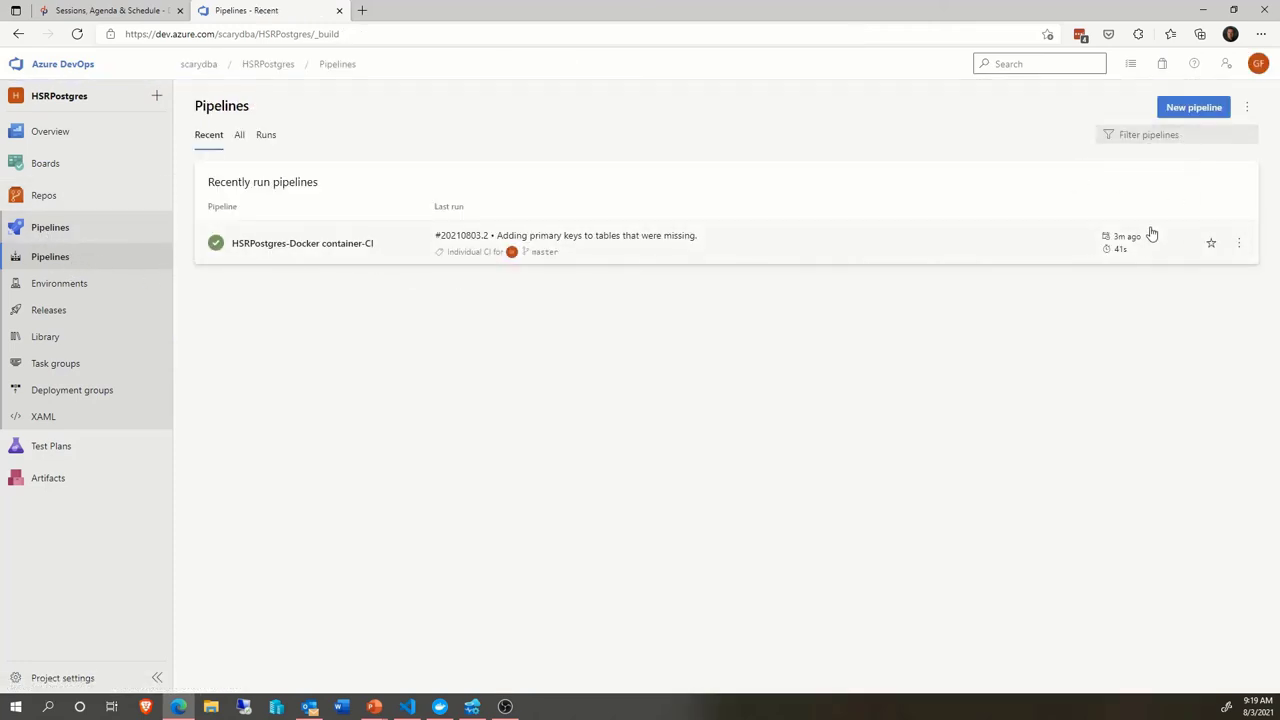
click(1237, 251)
click(1166, 271)
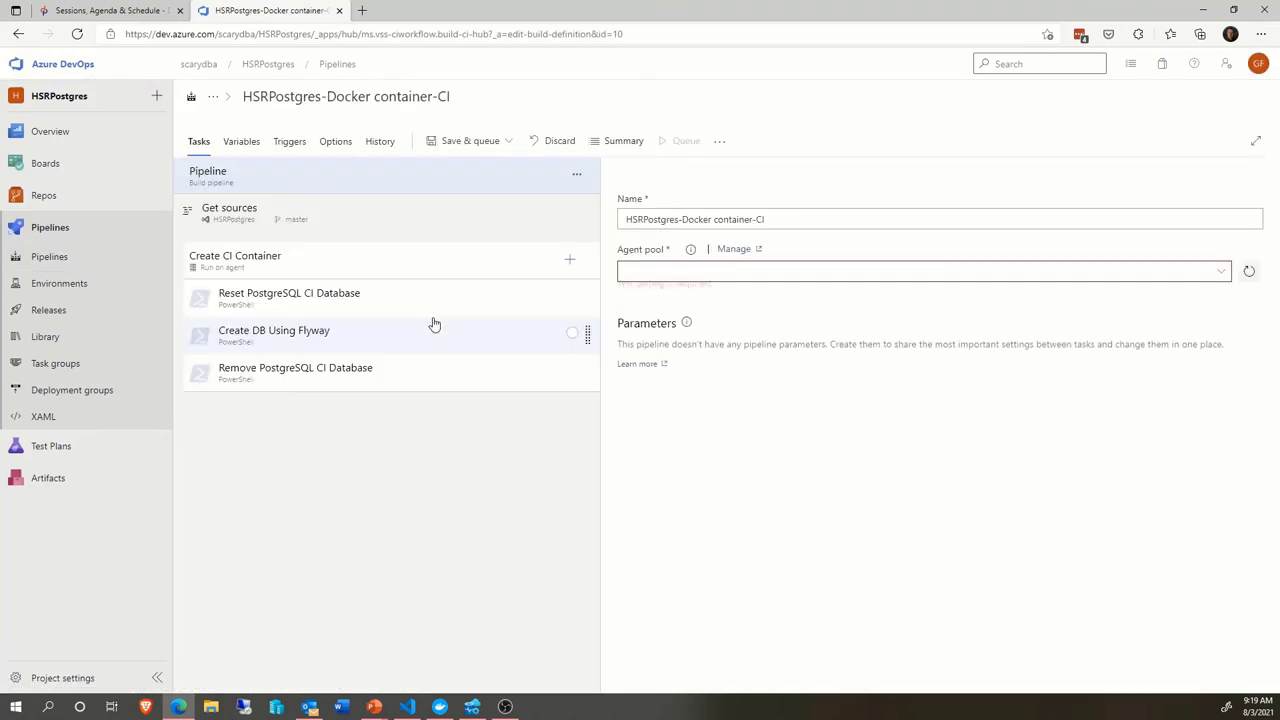
click(291, 143)
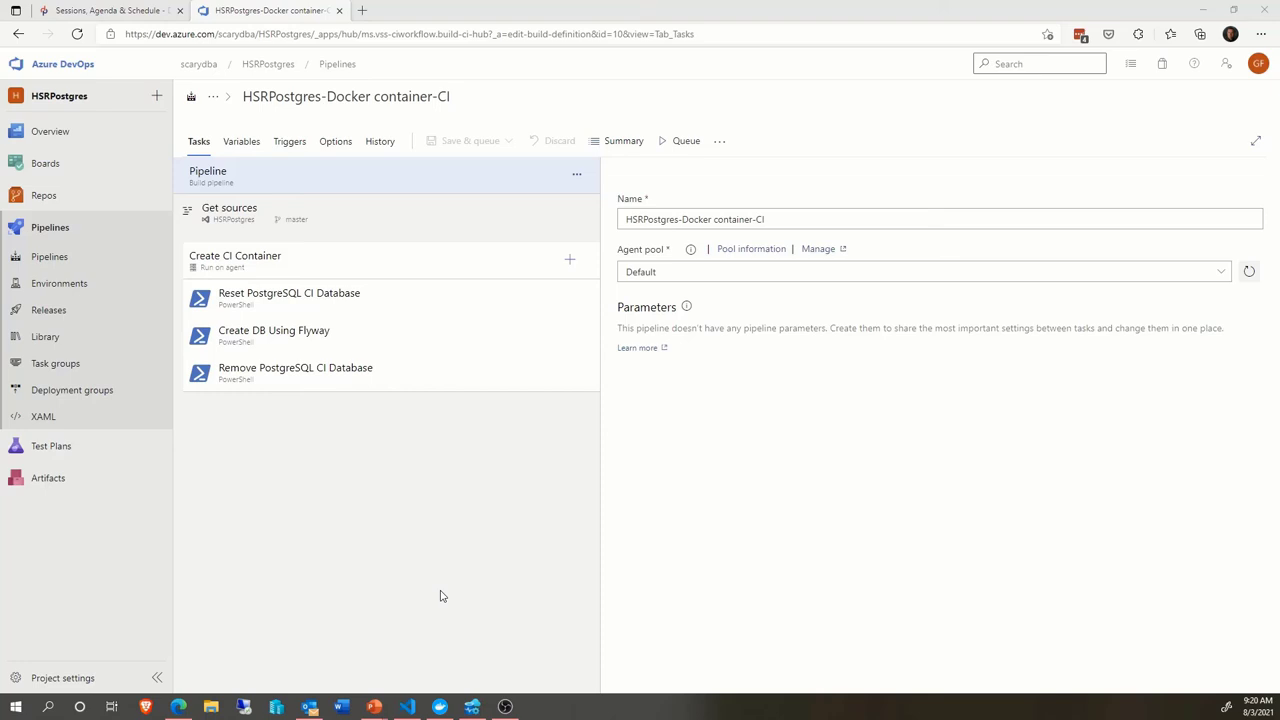
key(alt+Tab)
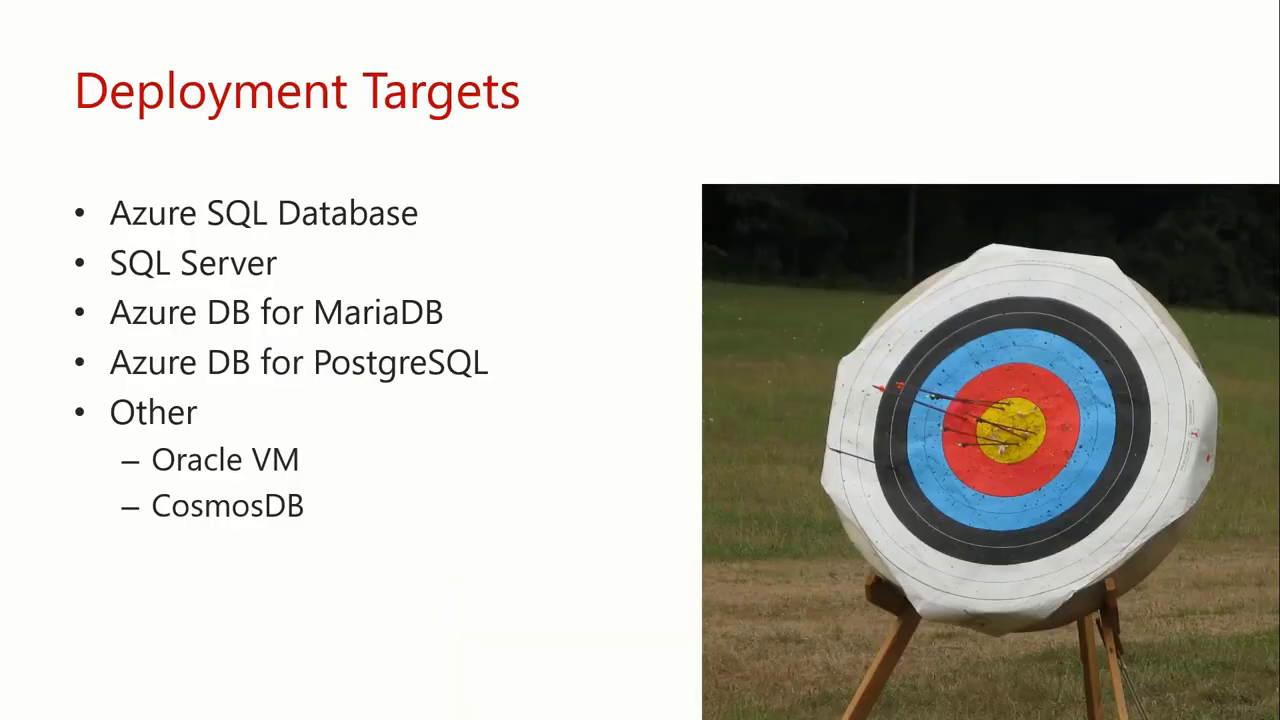